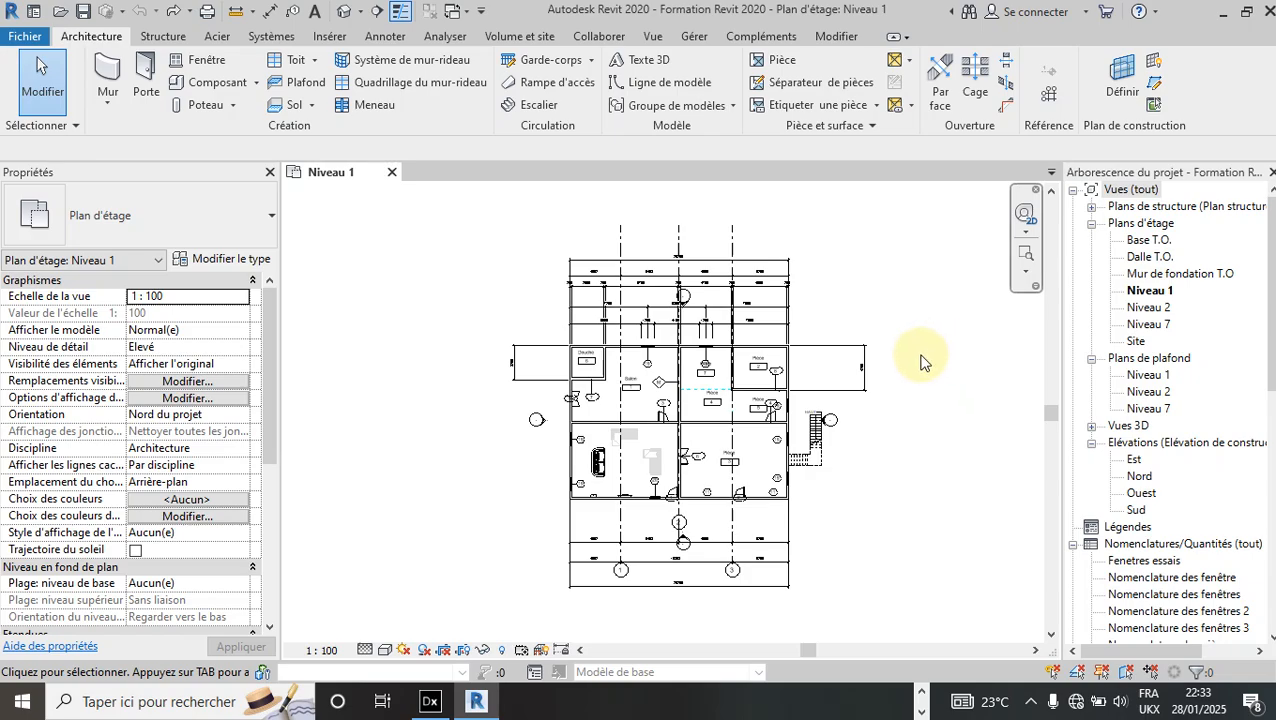
scroll(562, 387, "down", 3)
scroll(809, 366, "up", 3)
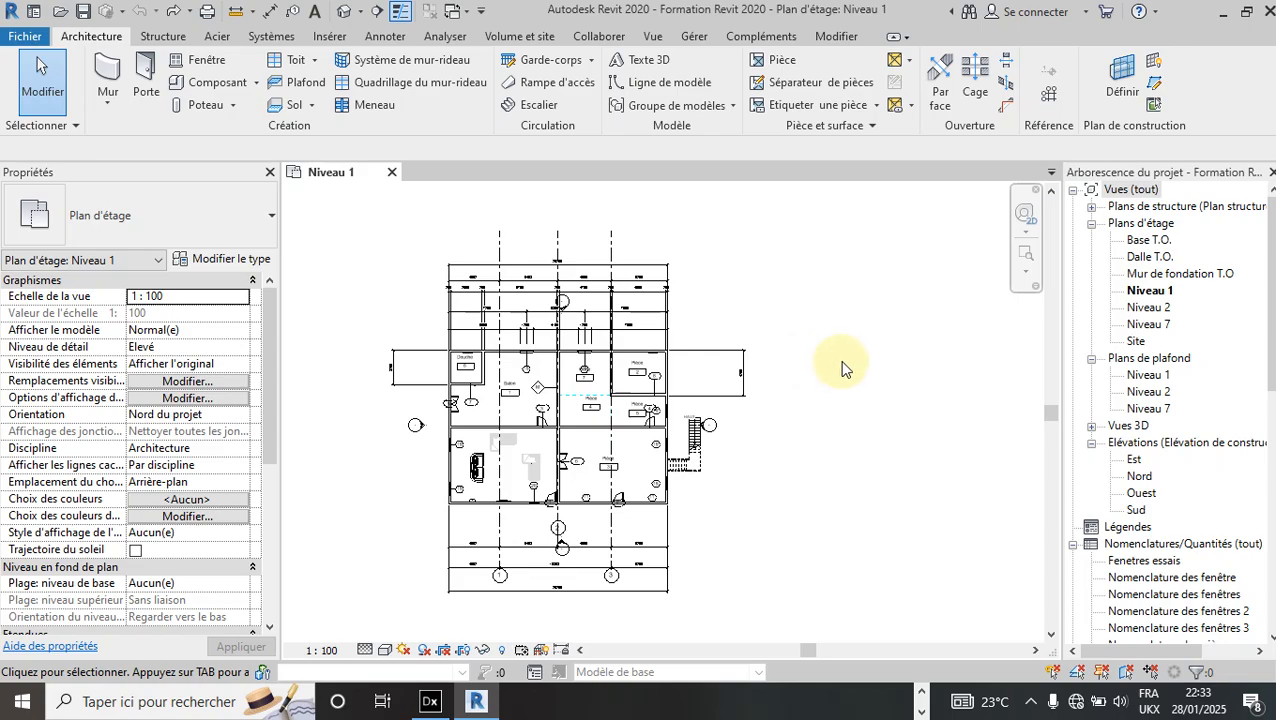
scroll(850, 360, "down", 2)
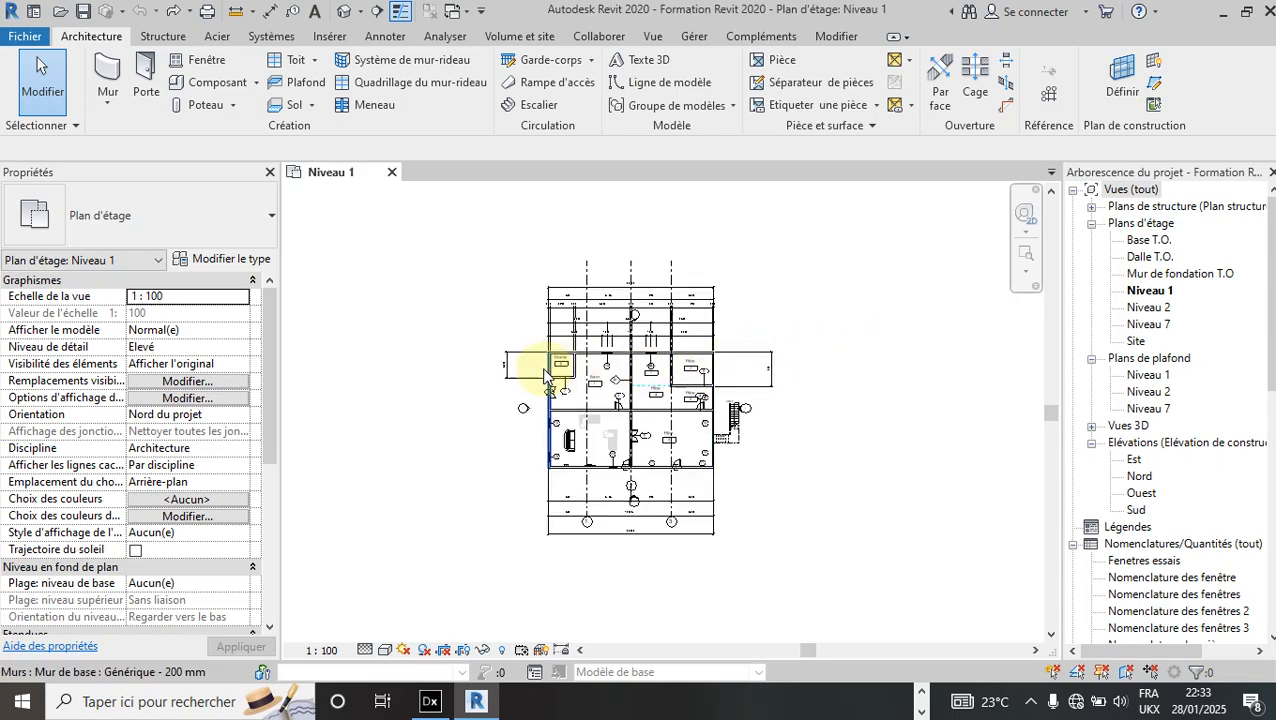
scroll(505, 358, "up", 4)
scroll(415, 386, "down", 2)
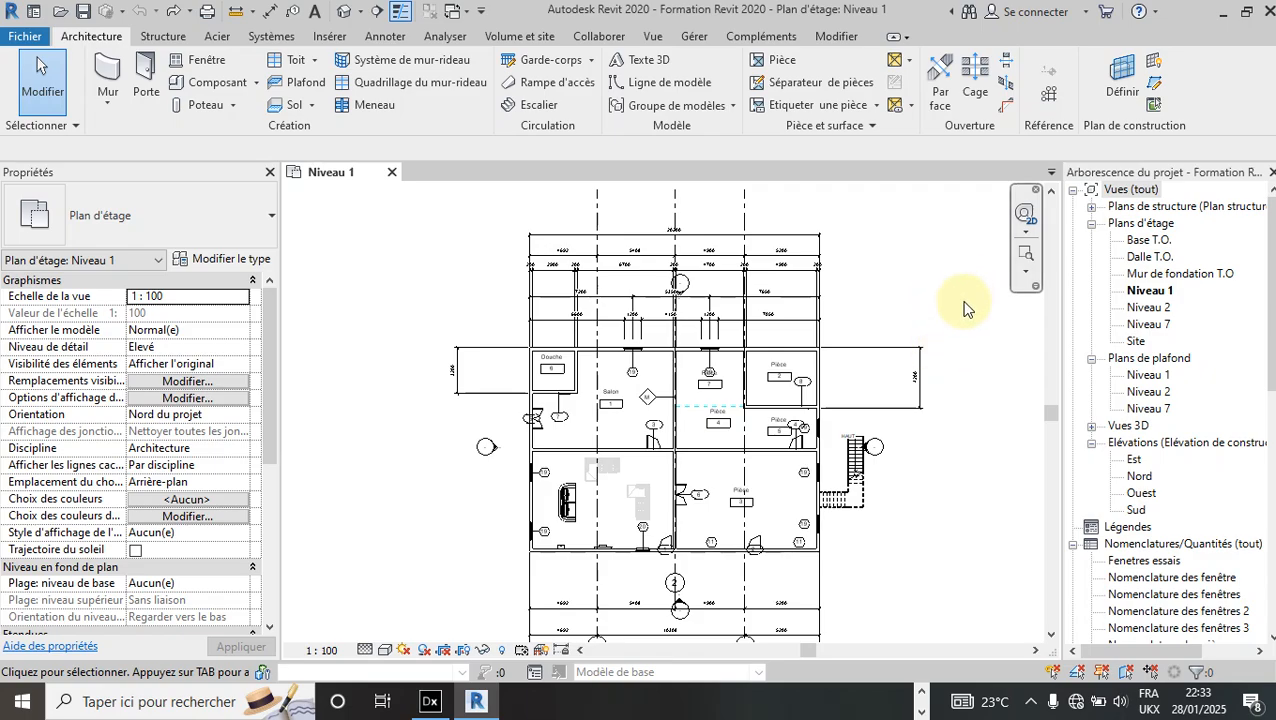
scroll(957, 350, "up", 2)
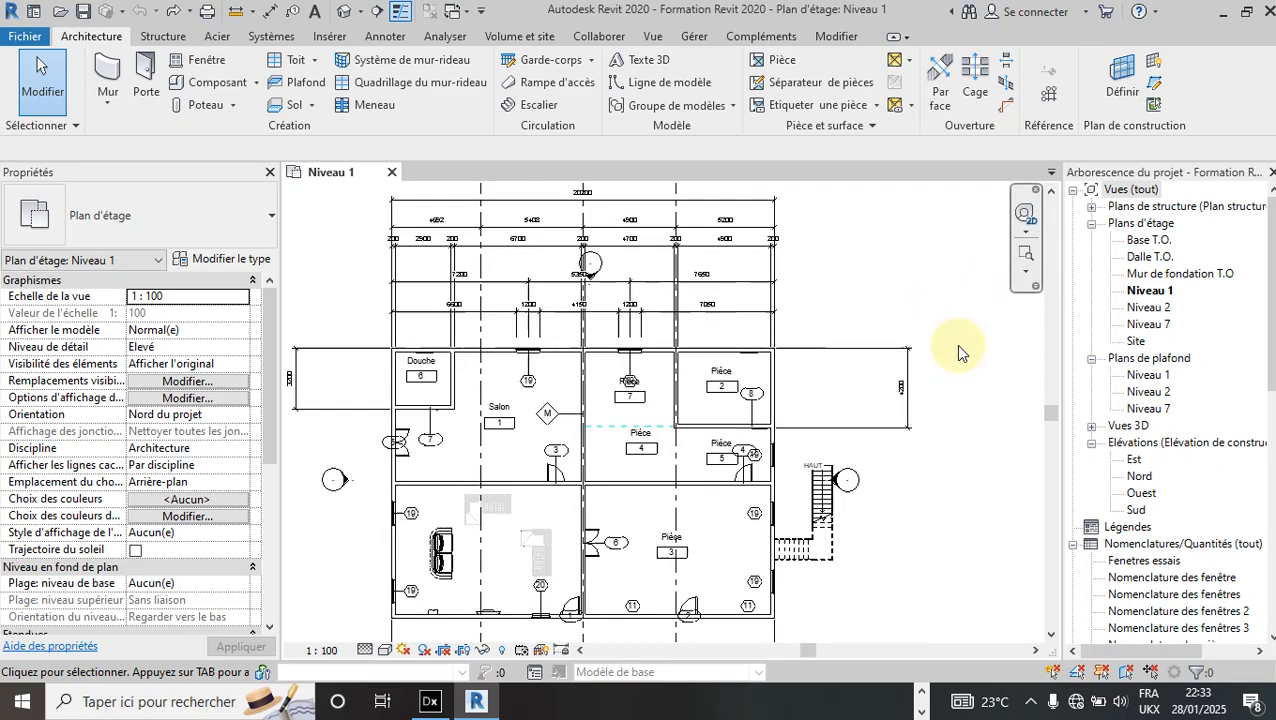
Try to extend the 4200 dimension beside Pièce 2 down to the building's lower exterior wall by editing its witness lines.
left_click(910, 388)
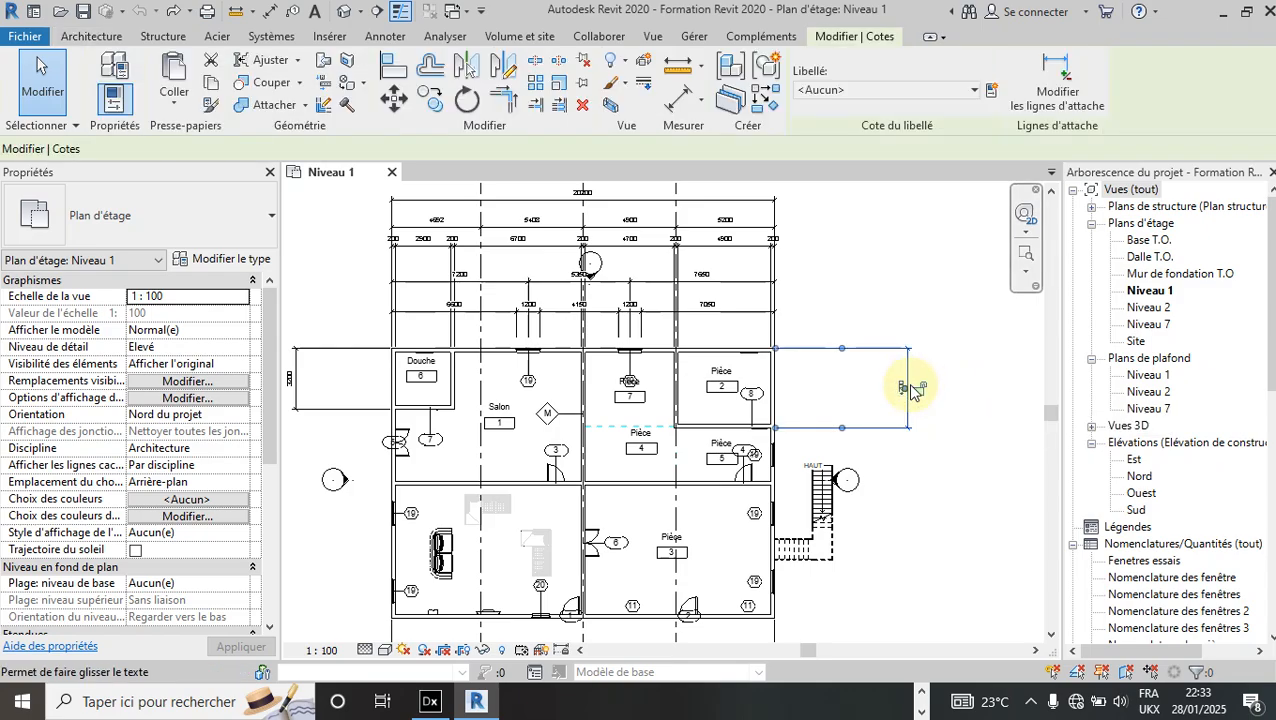
left_click(1070, 100)
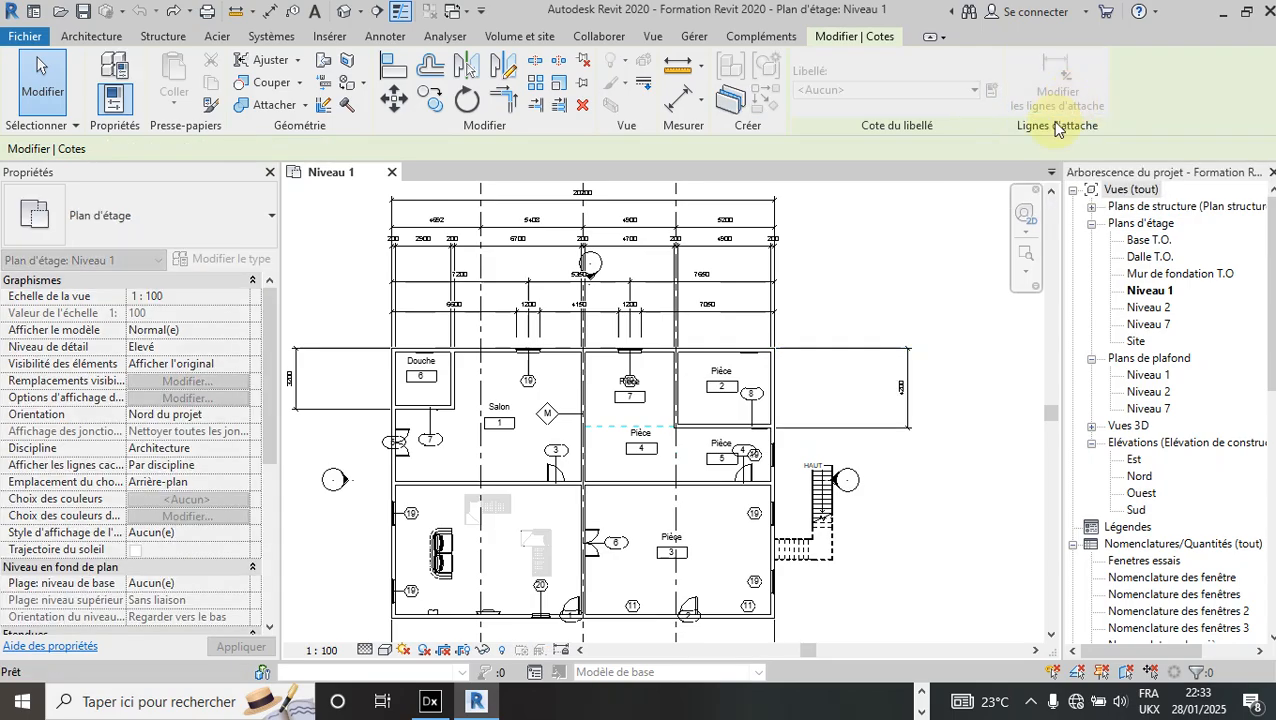
scroll(943, 225, "down", 1)
scroll(829, 243, "up", 1)
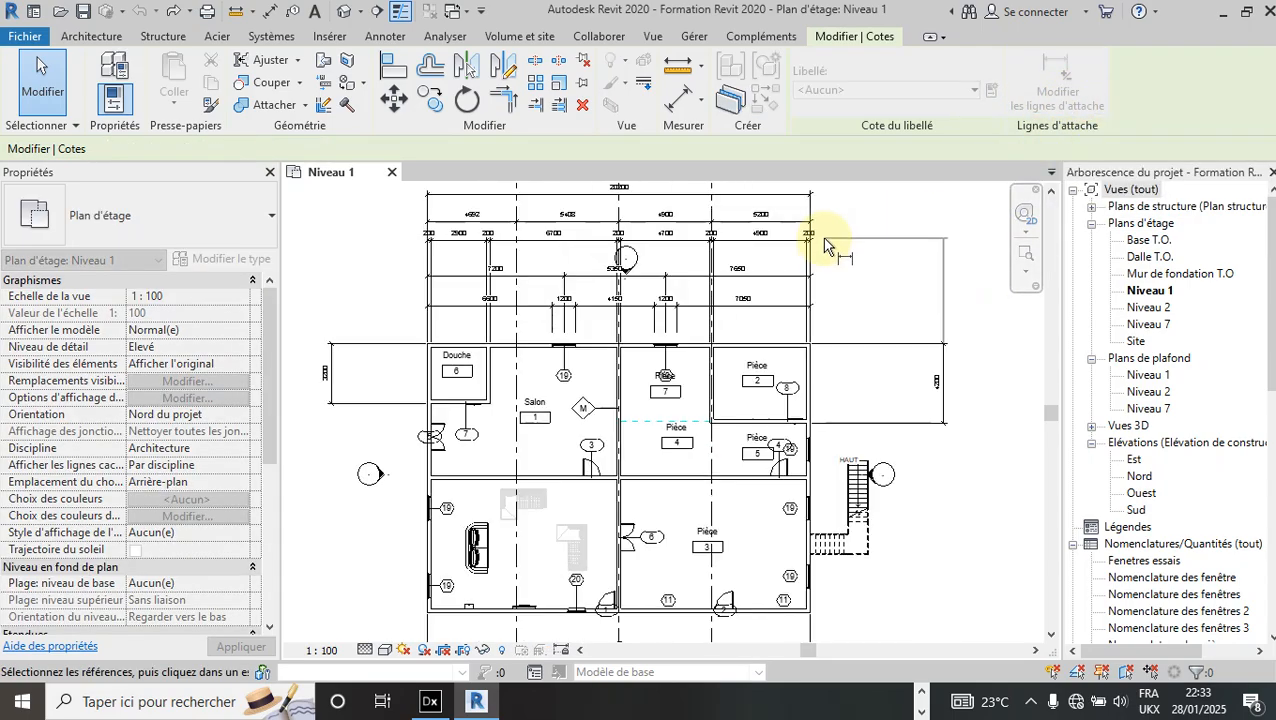
scroll(854, 210, "down", 1)
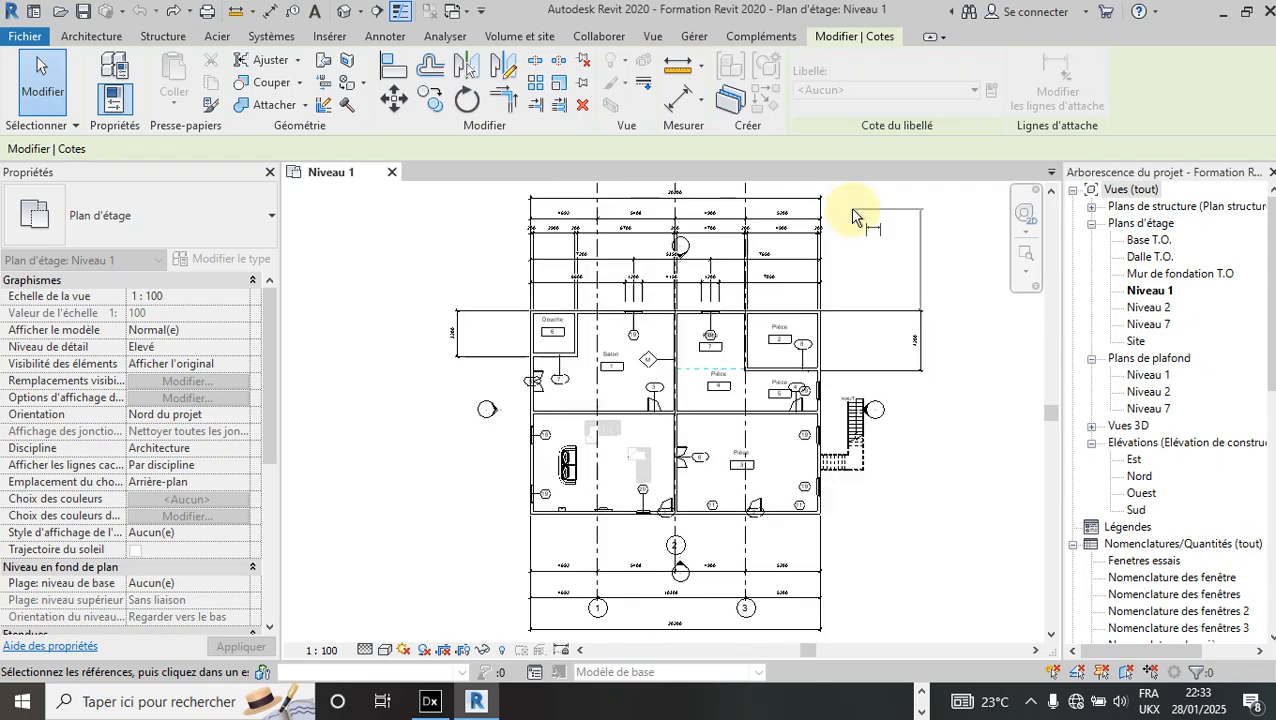
scroll(862, 394, "up", 1)
scroll(858, 393, "up", 1)
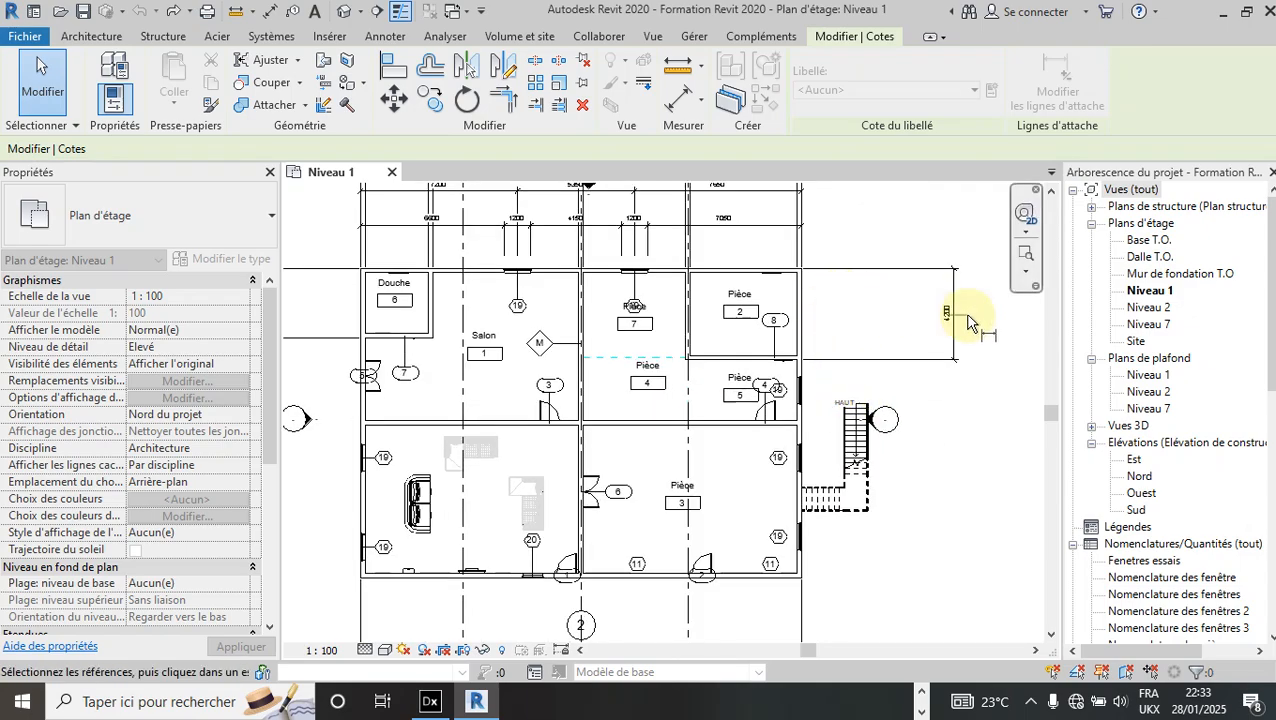
scroll(945, 310, "down", 3)
scroll(955, 298, "up", 1)
scroll(955, 298, "up", 1)
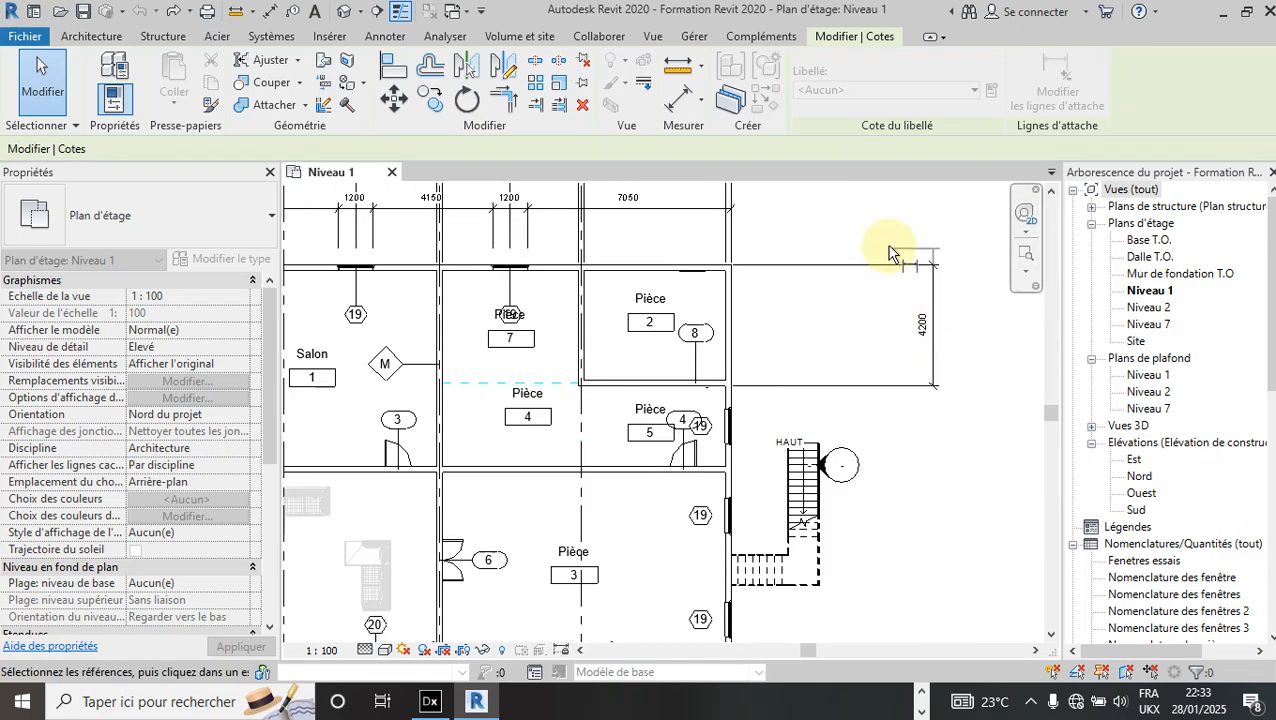
scroll(891, 251, "down", 1)
scroll(806, 480, "up", 2)
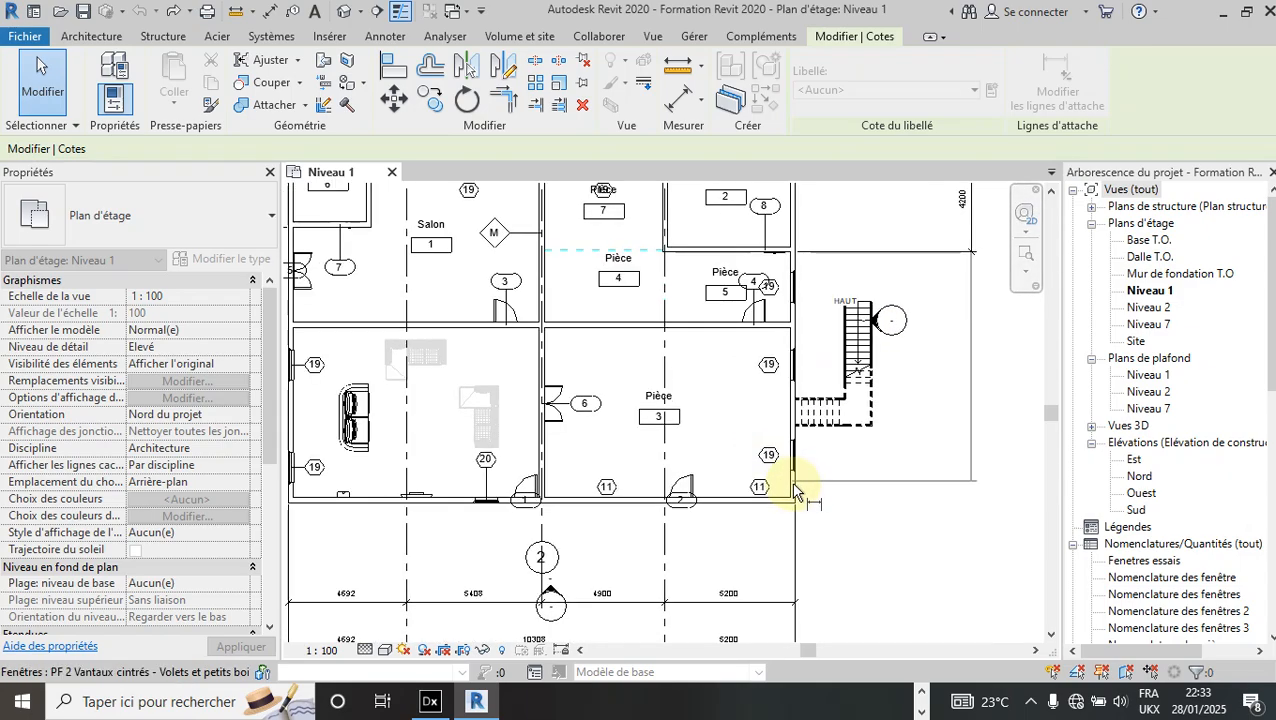
scroll(596, 506, "down", 2)
left_click(602, 508)
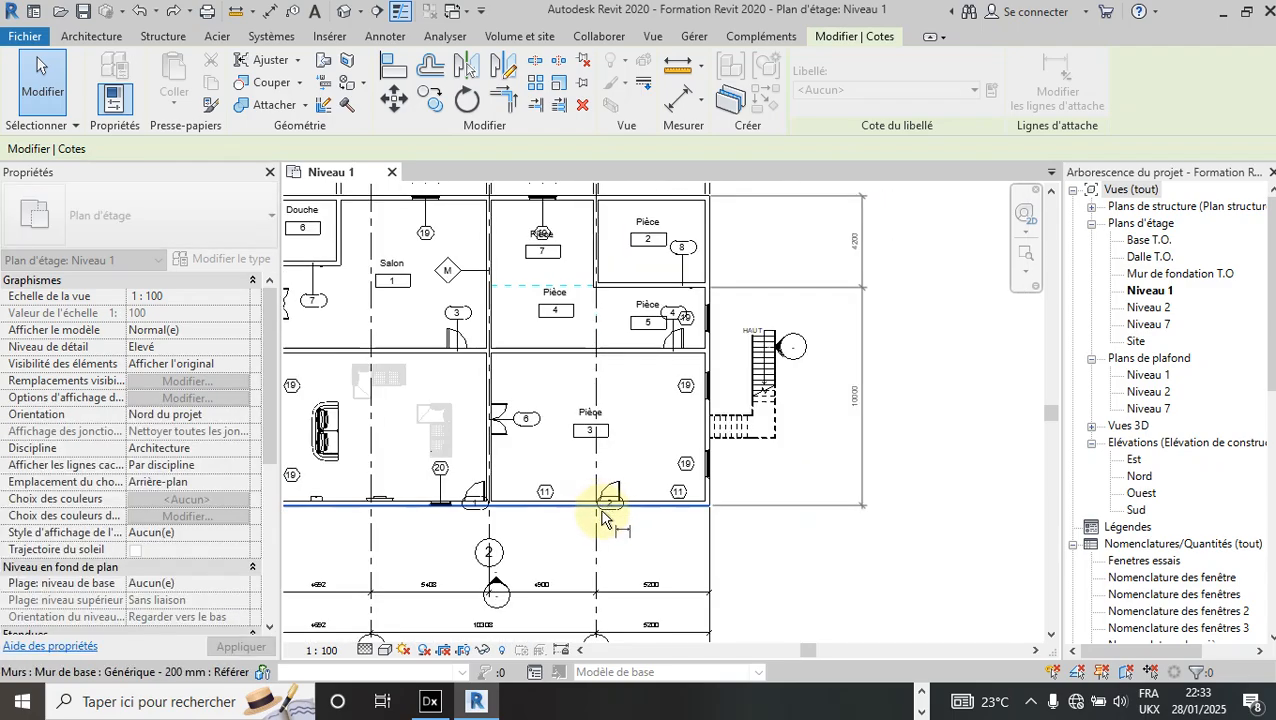
scroll(868, 400, "up", 2)
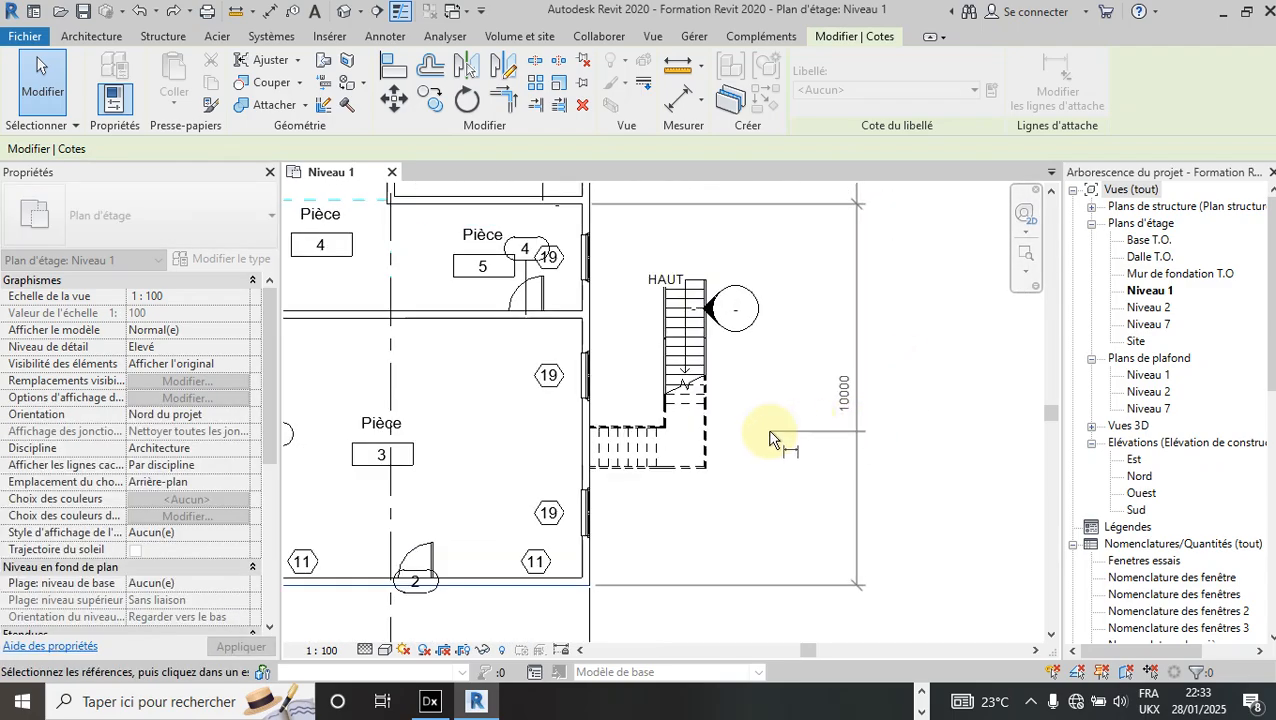
scroll(795, 415, "down", 2)
scroll(782, 247, "up", 1)
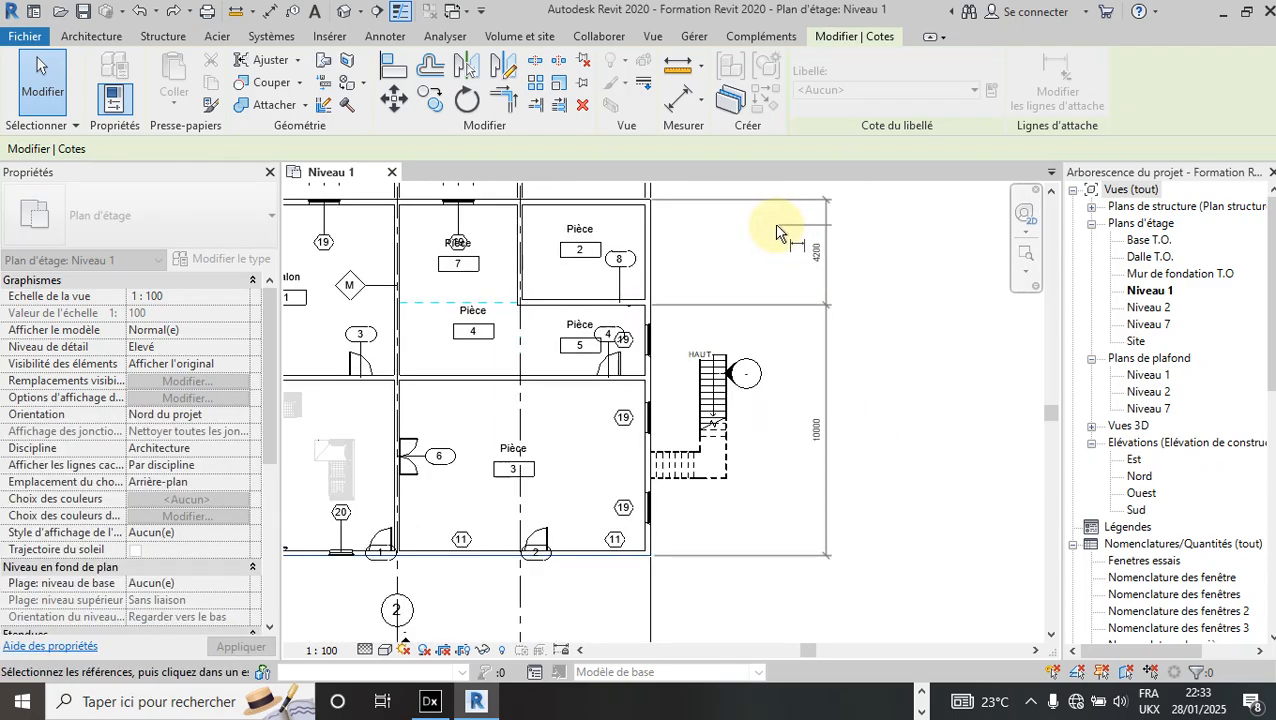
scroll(778, 230, "down", 2)
scroll(844, 287, "up", 2)
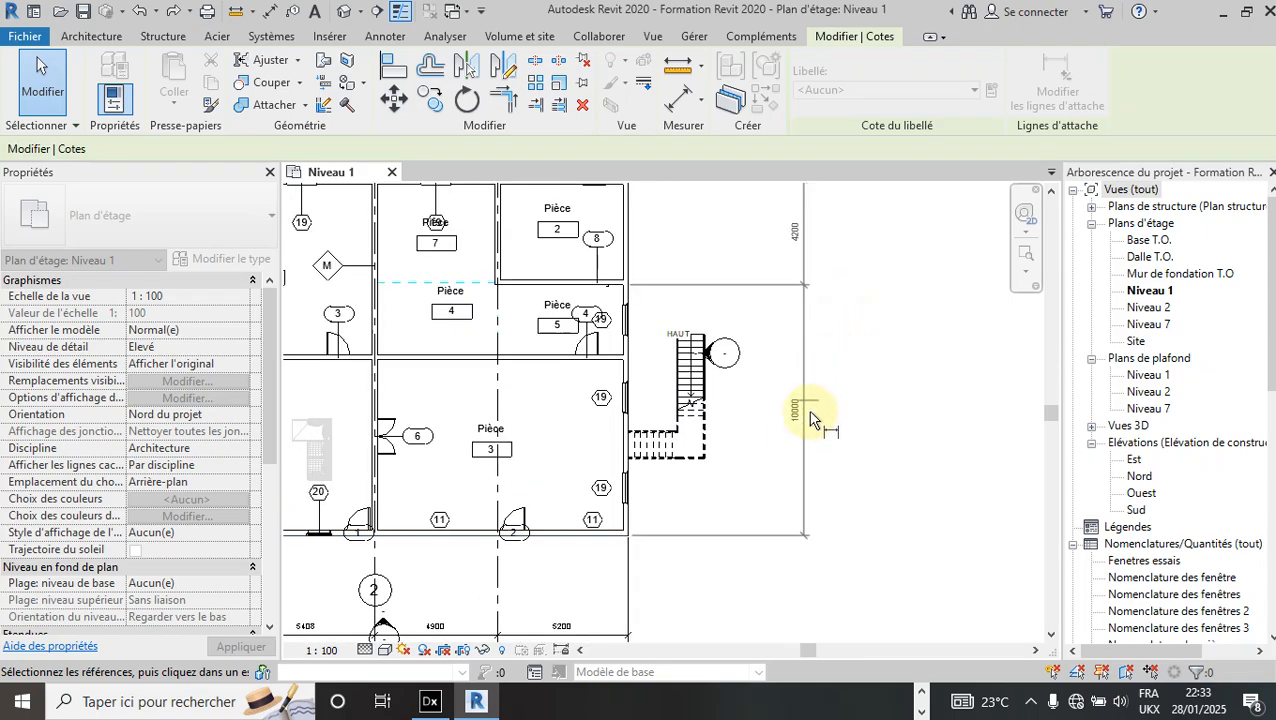
scroll(848, 470, "down", 2)
scroll(862, 466, "down", 1)
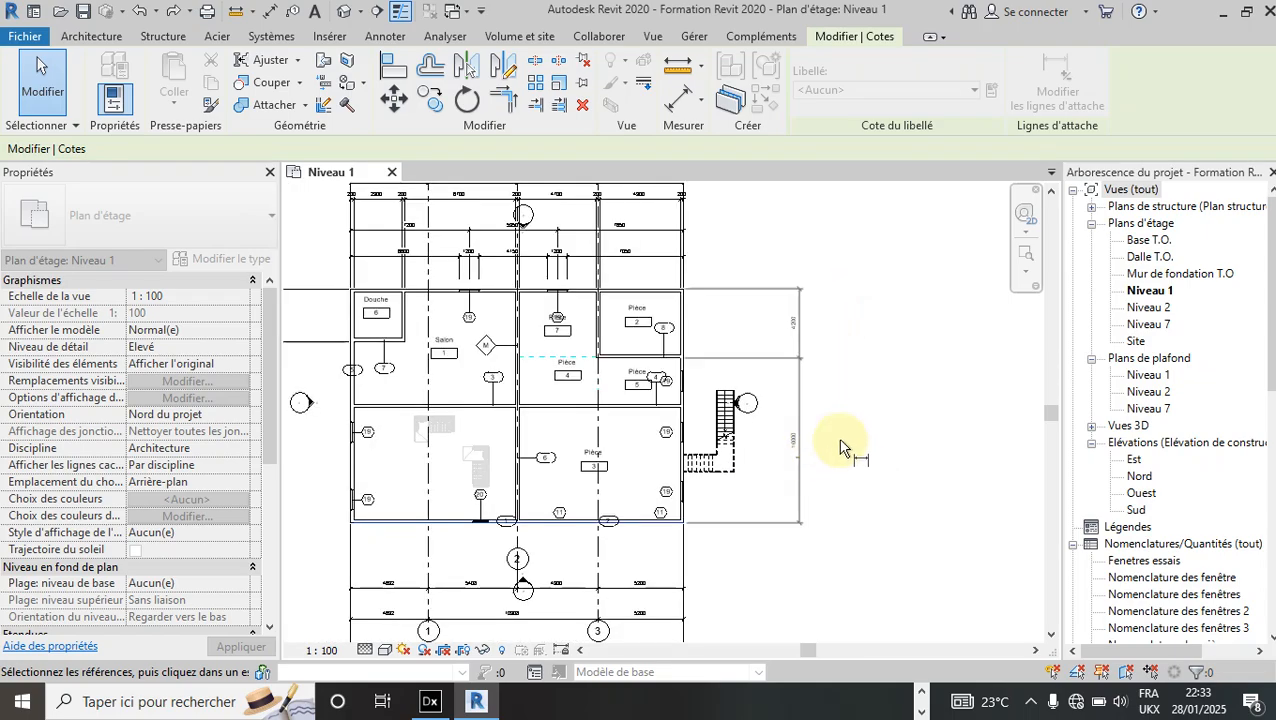
scroll(807, 379, "up", 2)
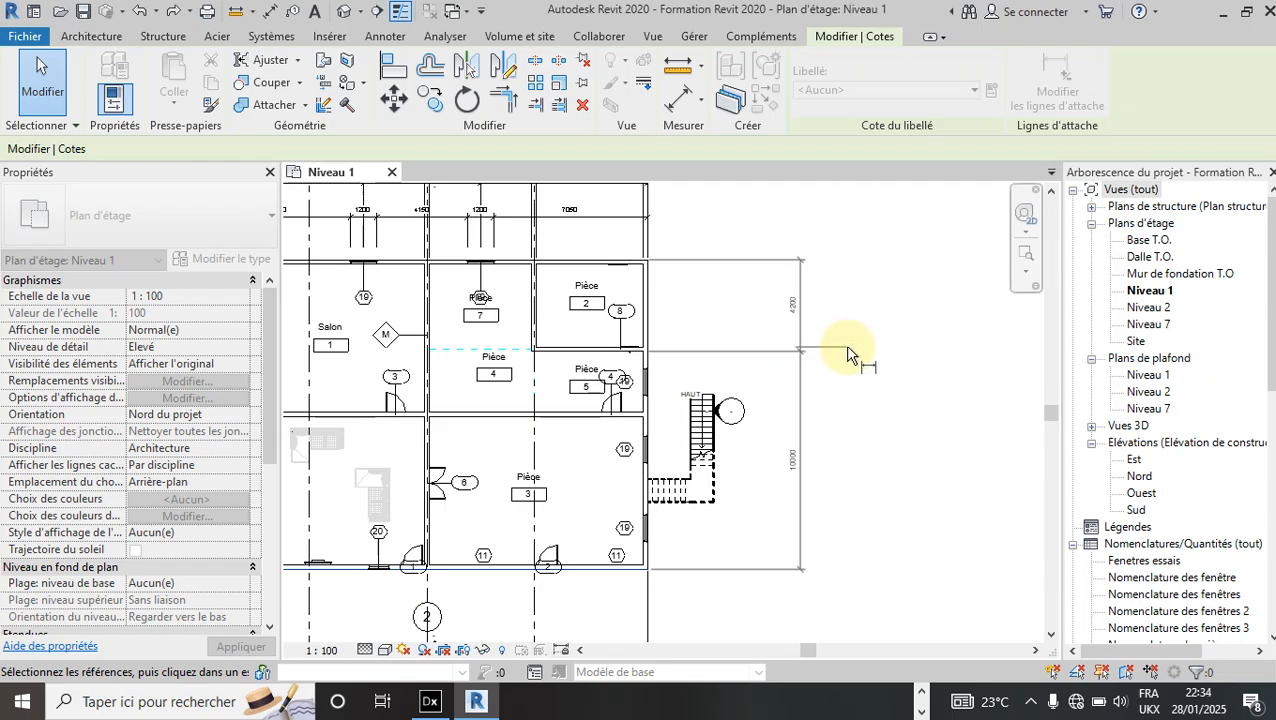
key("Escape")
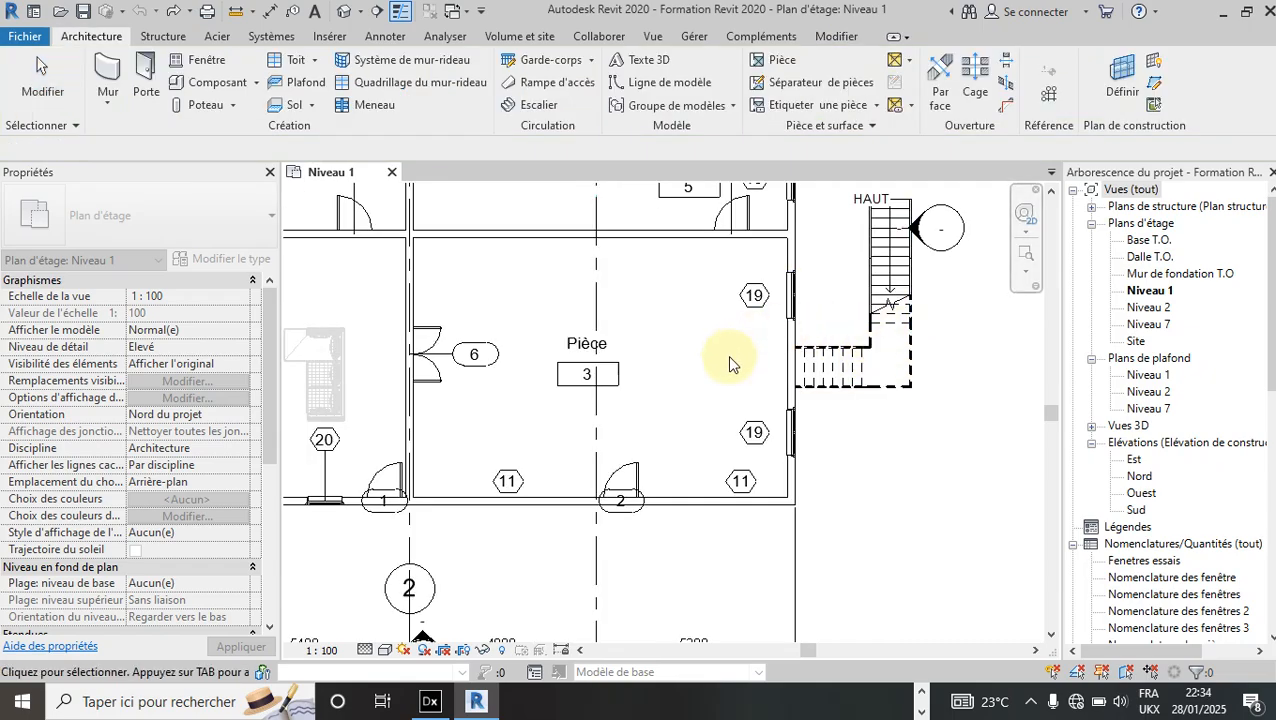
Try again to add the outer face of the wall below Pièce 3 as a reference of the 4200 dimension.
scroll(727, 356, "down", 3)
scroll(753, 397, "down", 3)
scroll(847, 255, "up", 4)
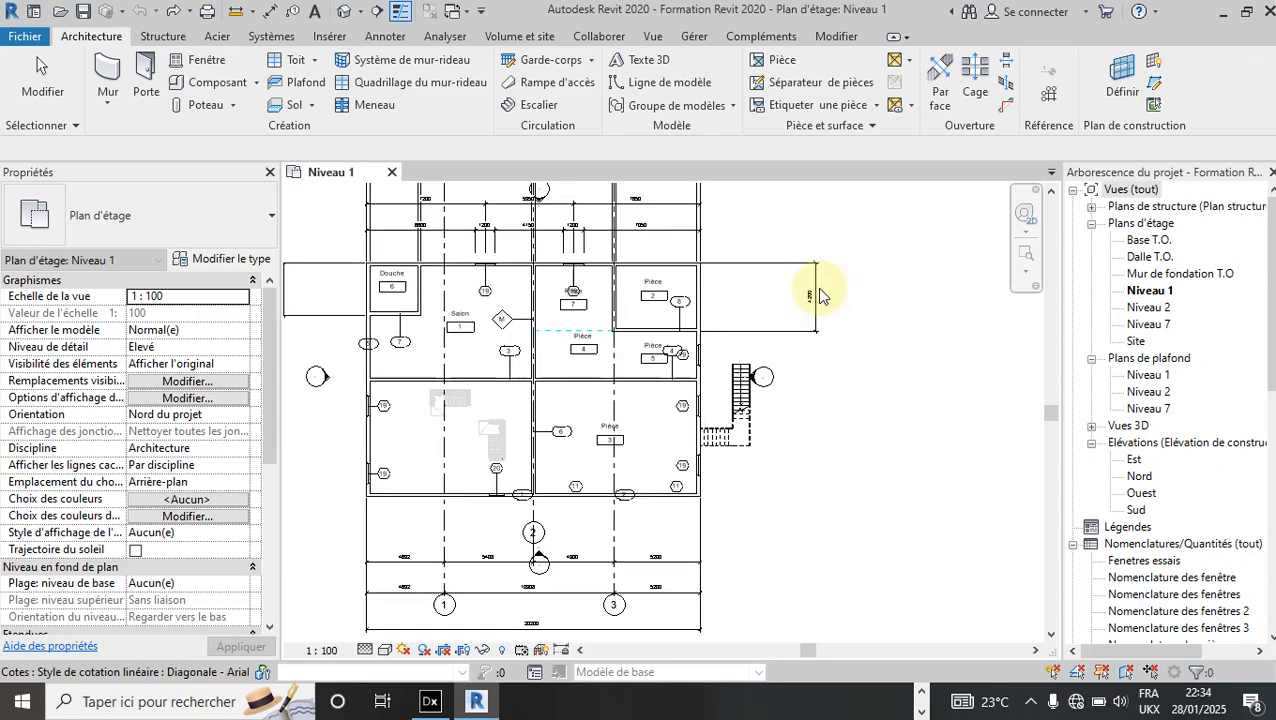
double_click(819, 296)
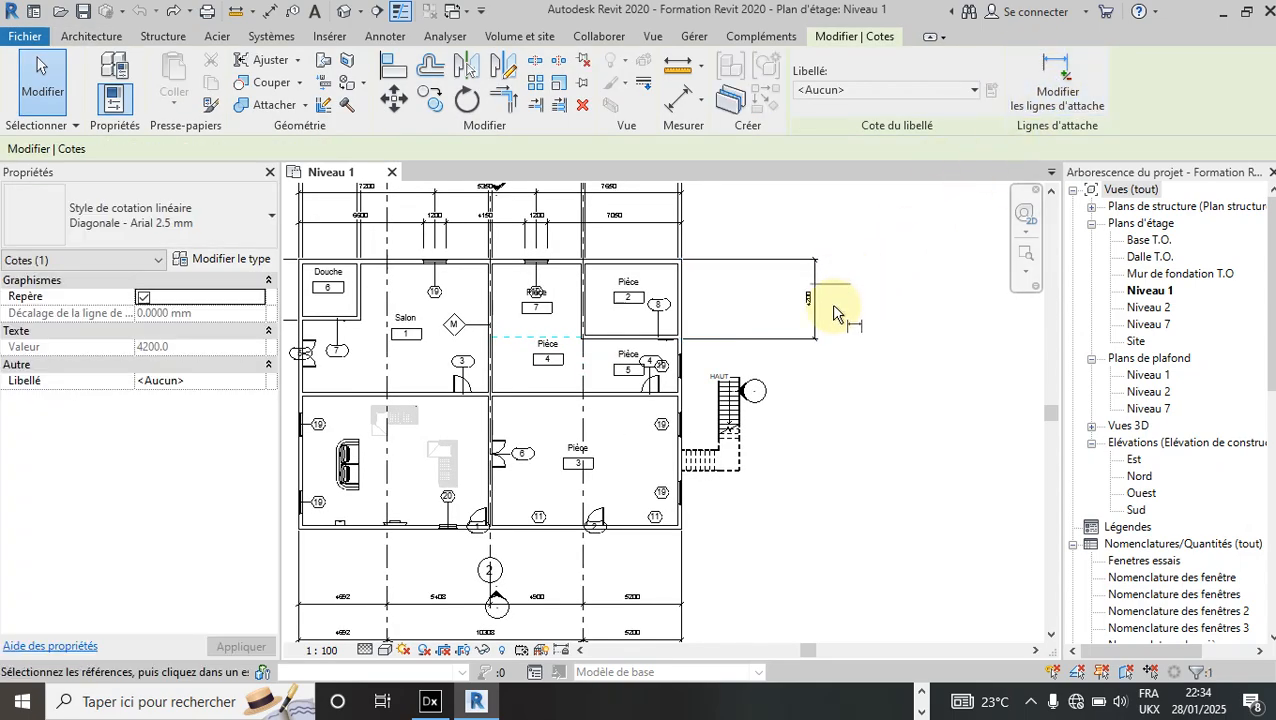
scroll(754, 225, "down", 2)
scroll(760, 487, "up", 2)
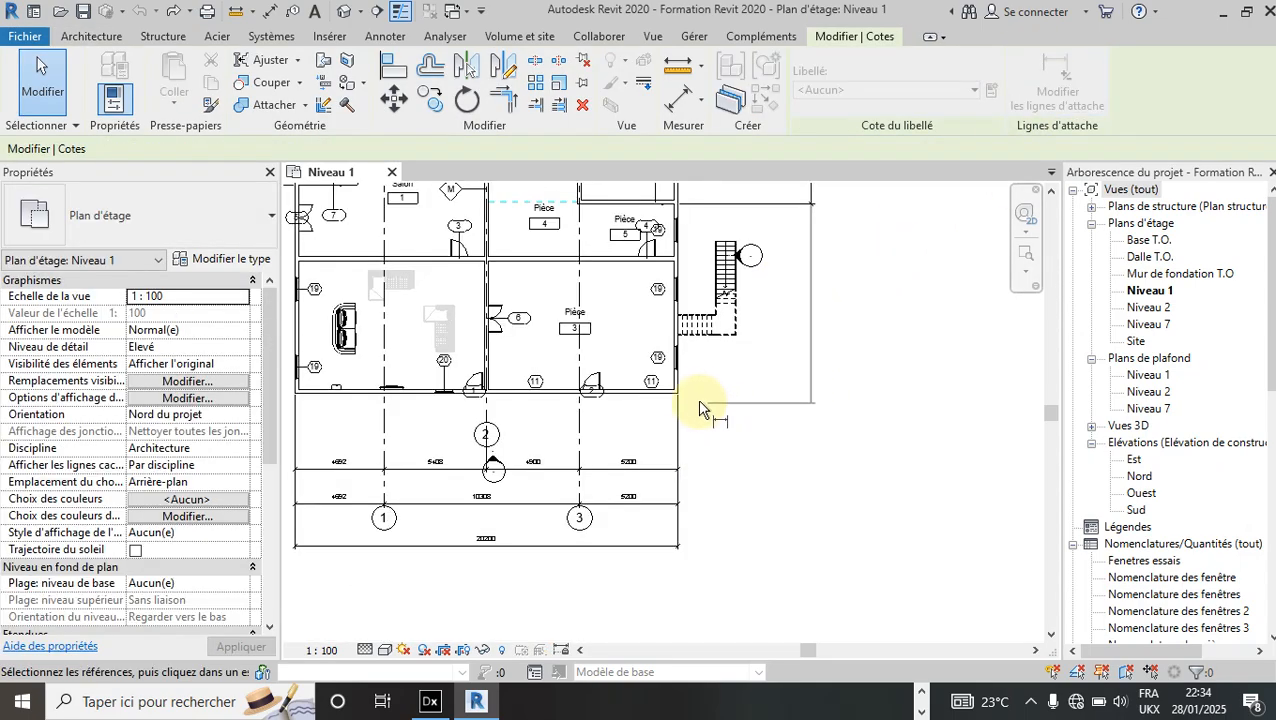
left_click(681, 393)
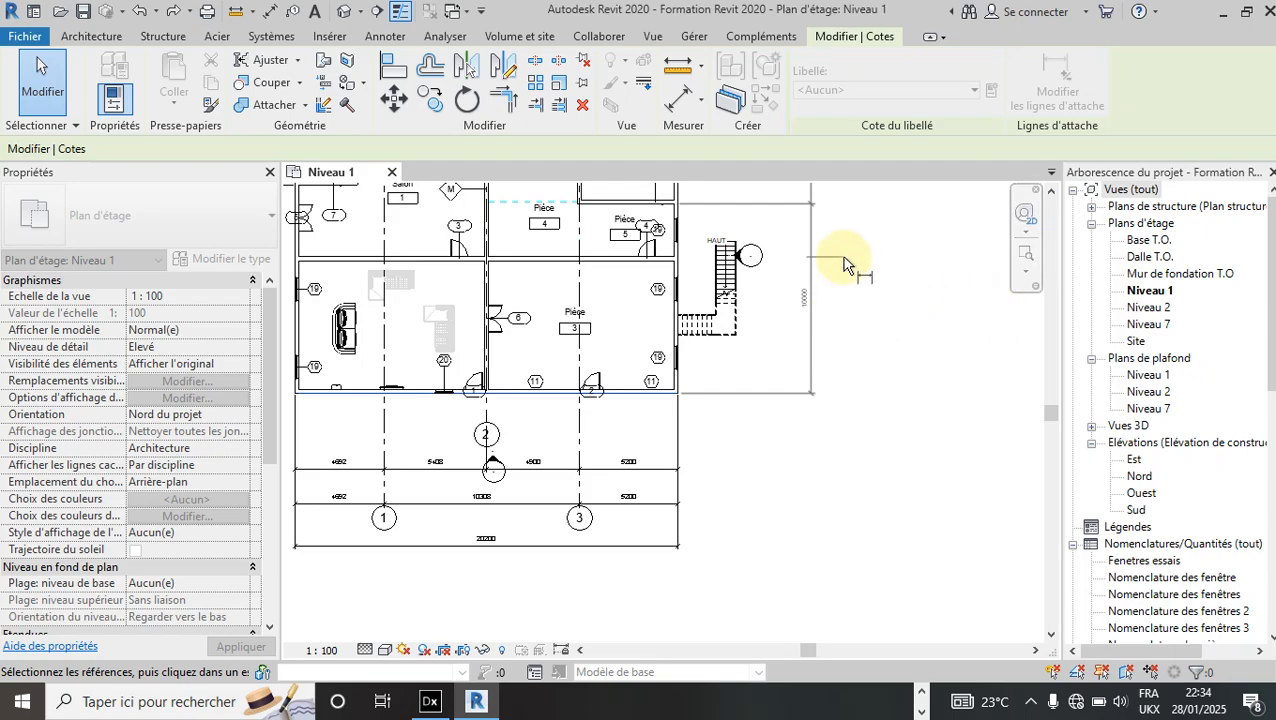
key("Escape")
key("Escape")
scroll(797, 345, "down", 3)
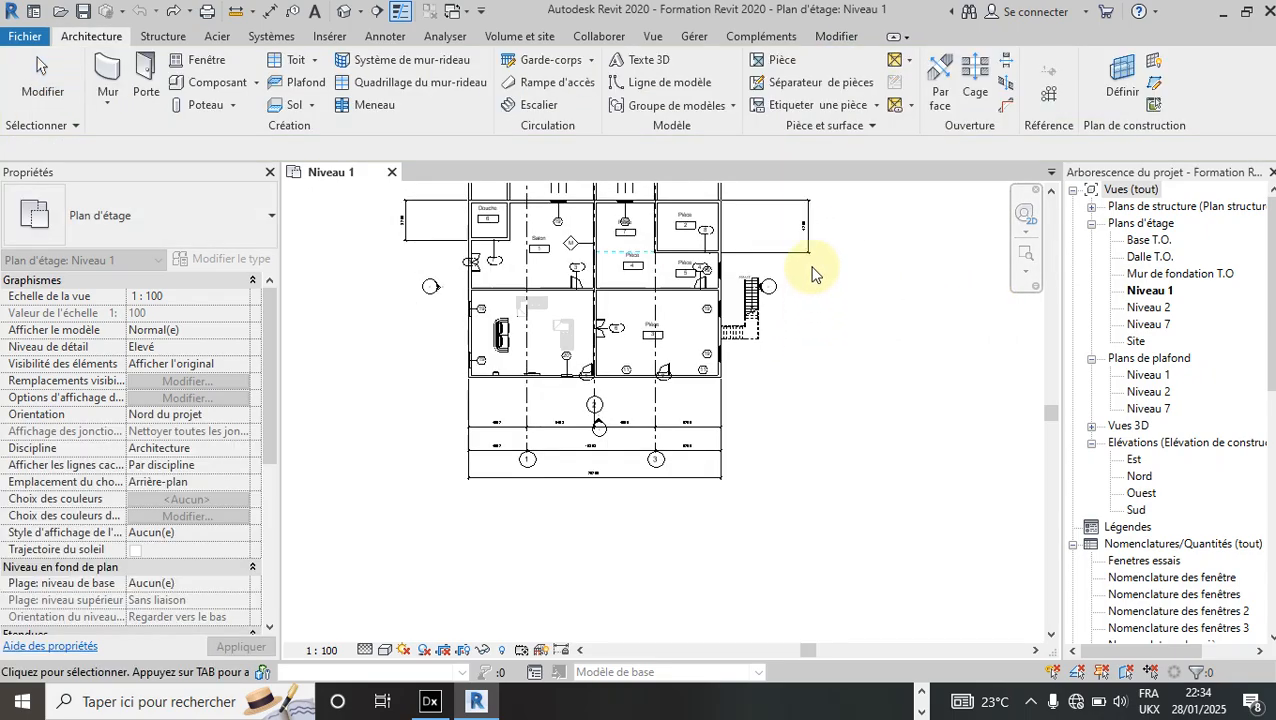
Add a witness line at the lower exterior wall to the 4200 dimension beside Pièce 2, and finish the dimension string.
scroll(797, 205, "up", 4)
scroll(862, 244, "down", 2)
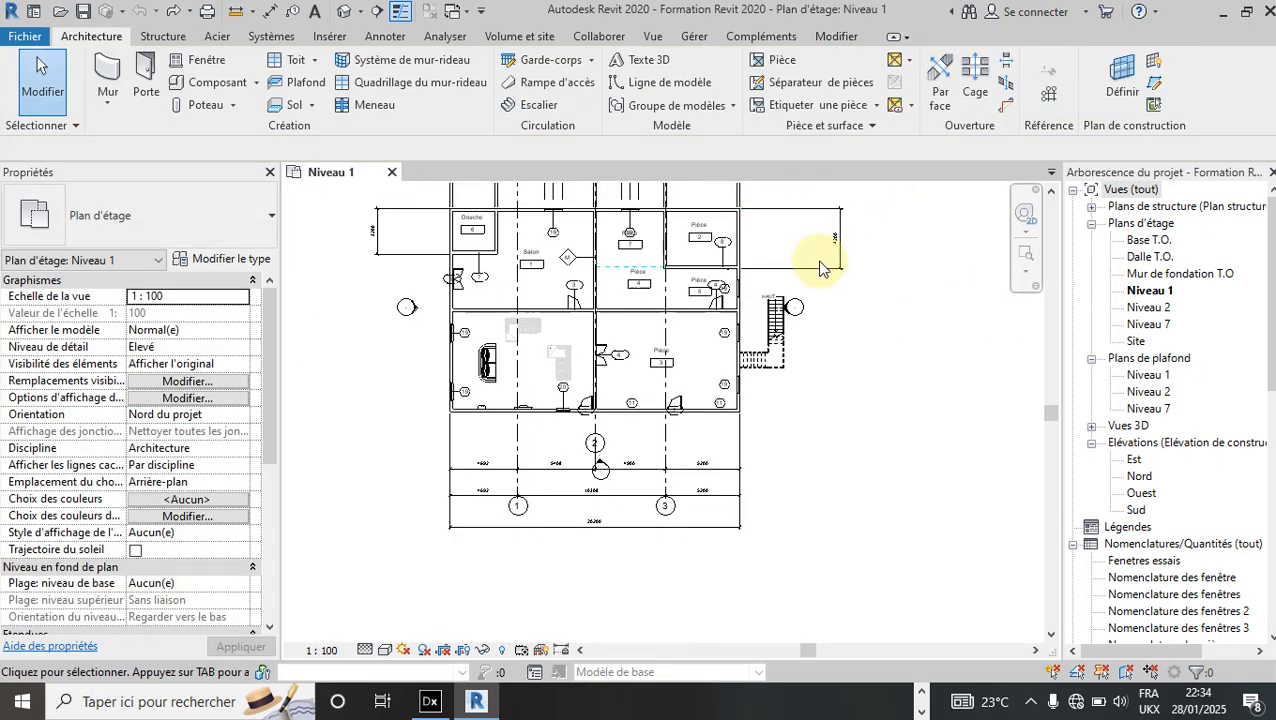
left_click(822, 262)
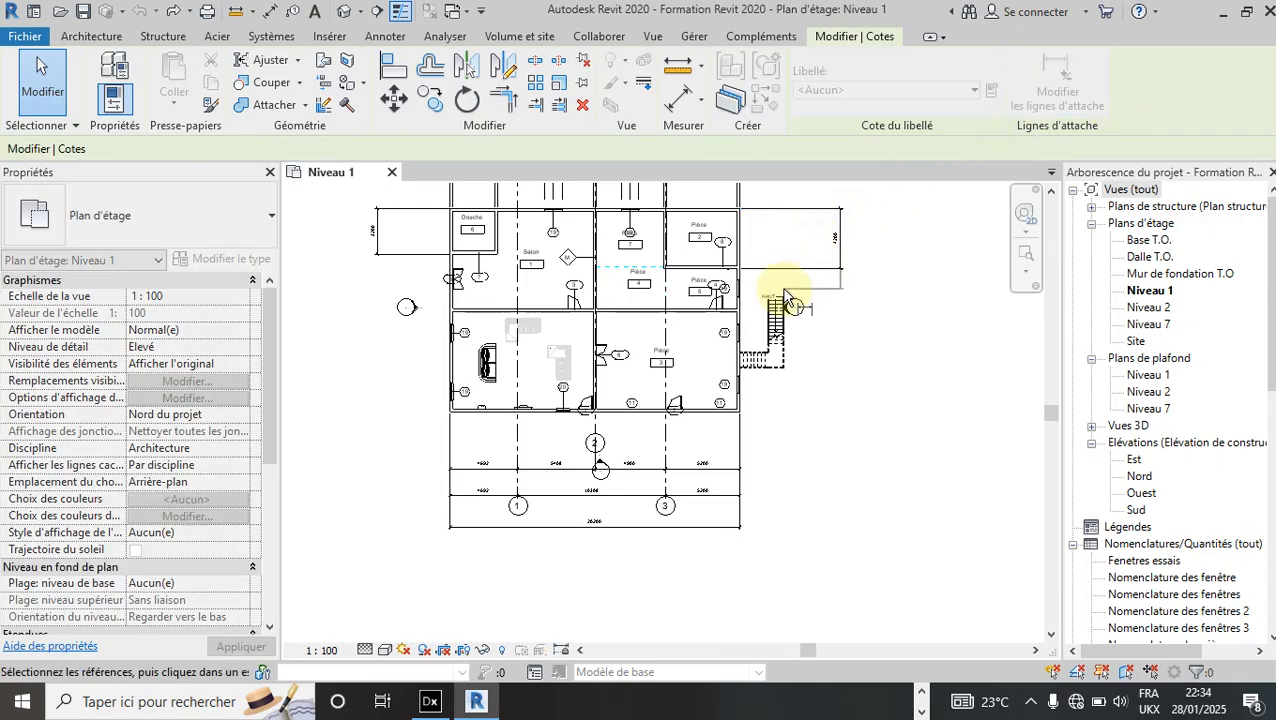
scroll(746, 418, "up", 3)
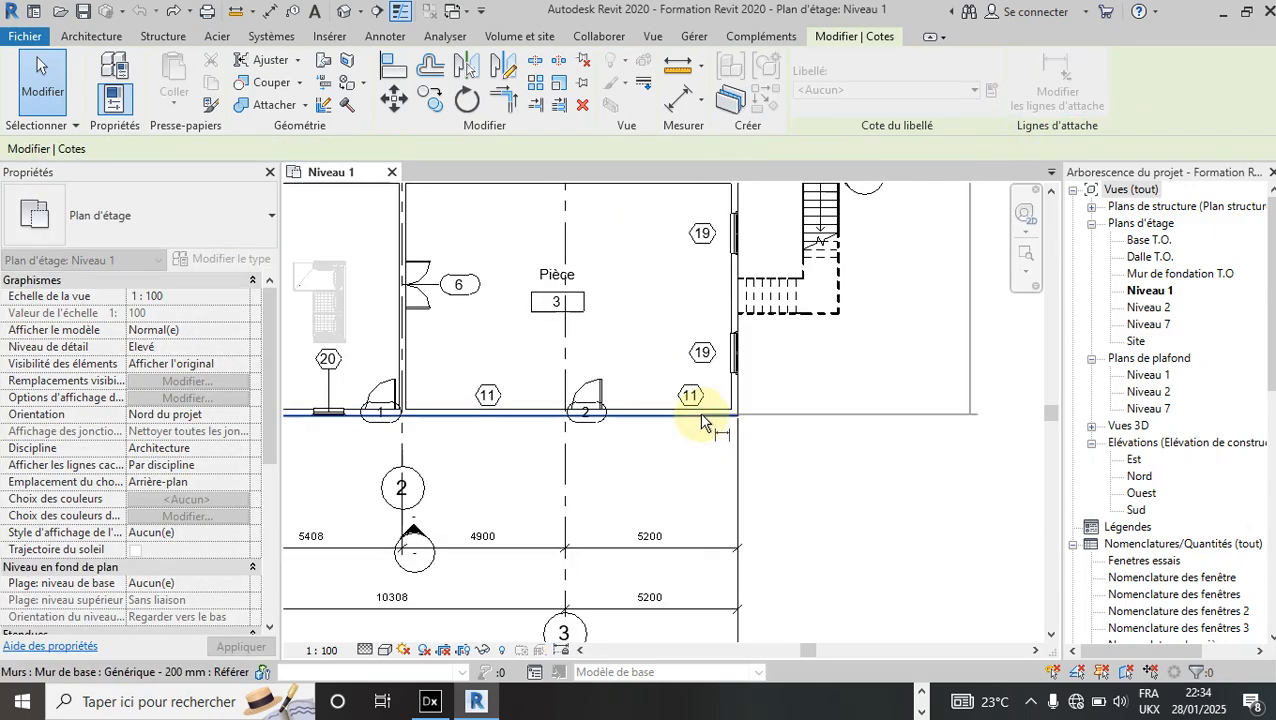
left_click(702, 420)
scroll(720, 430, "down", 3)
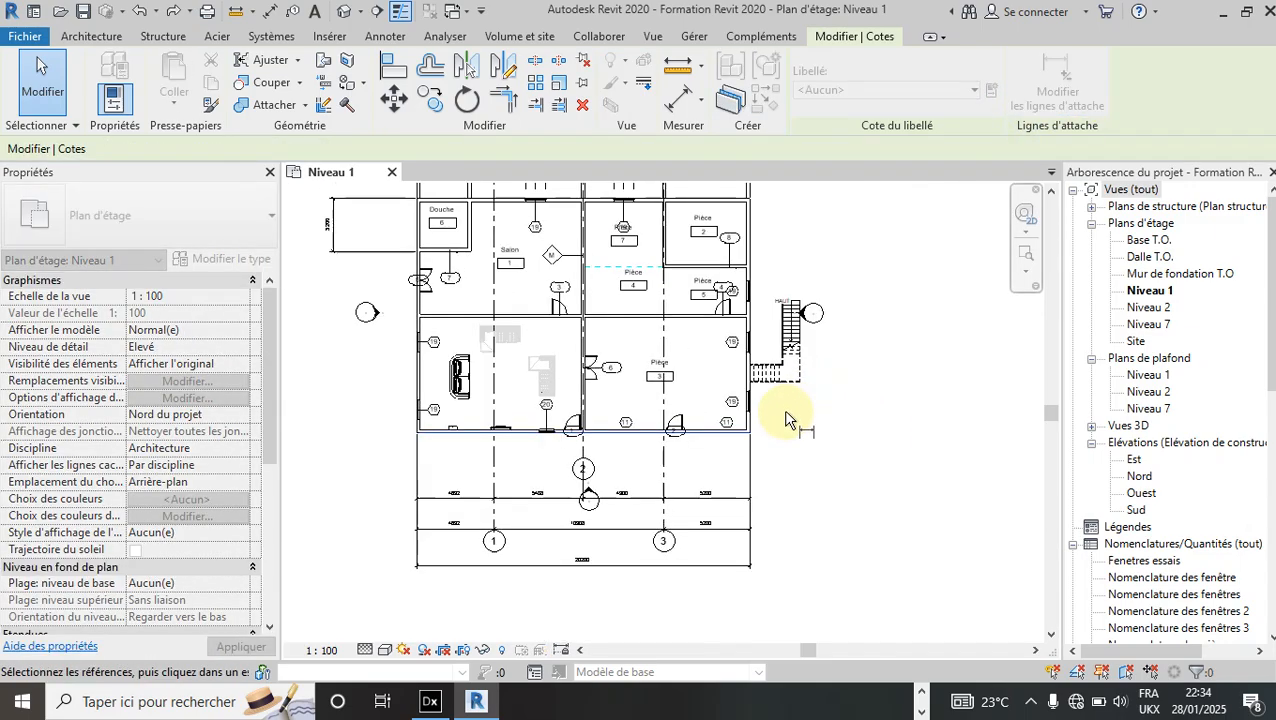
scroll(712, 433, "up", 2)
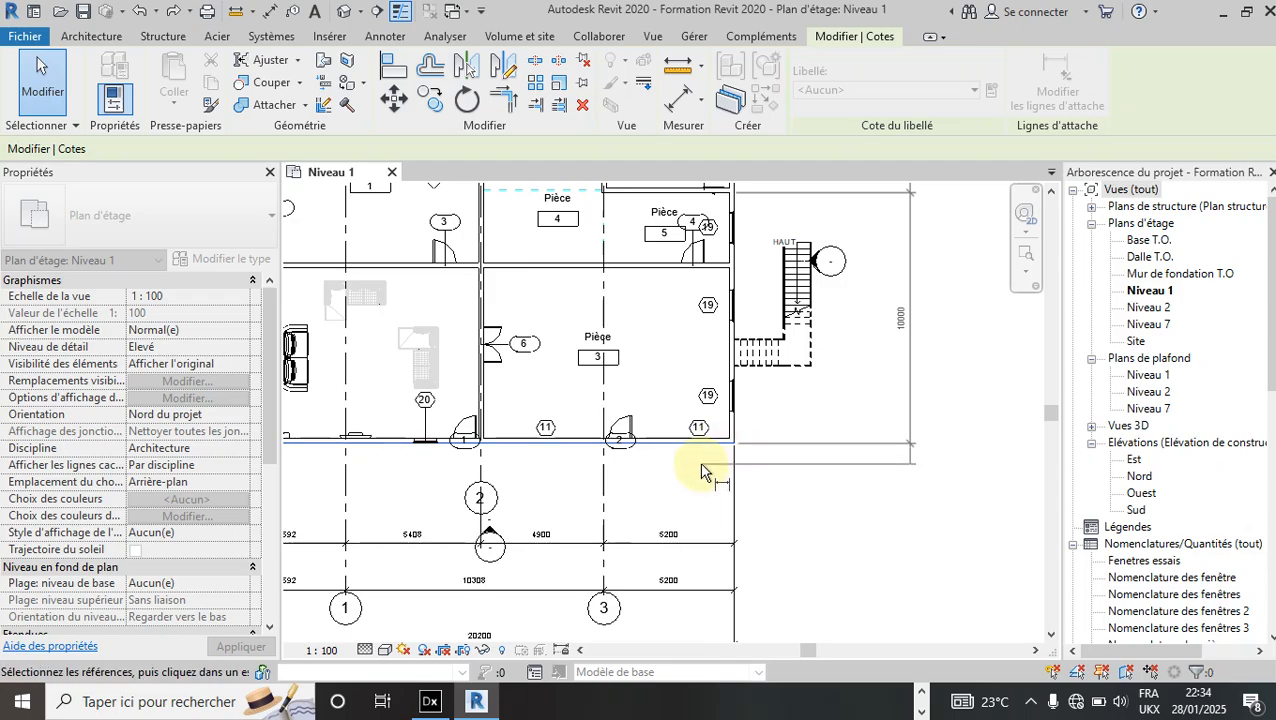
scroll(710, 470, "down", 3)
scroll(868, 350, "up", 2)
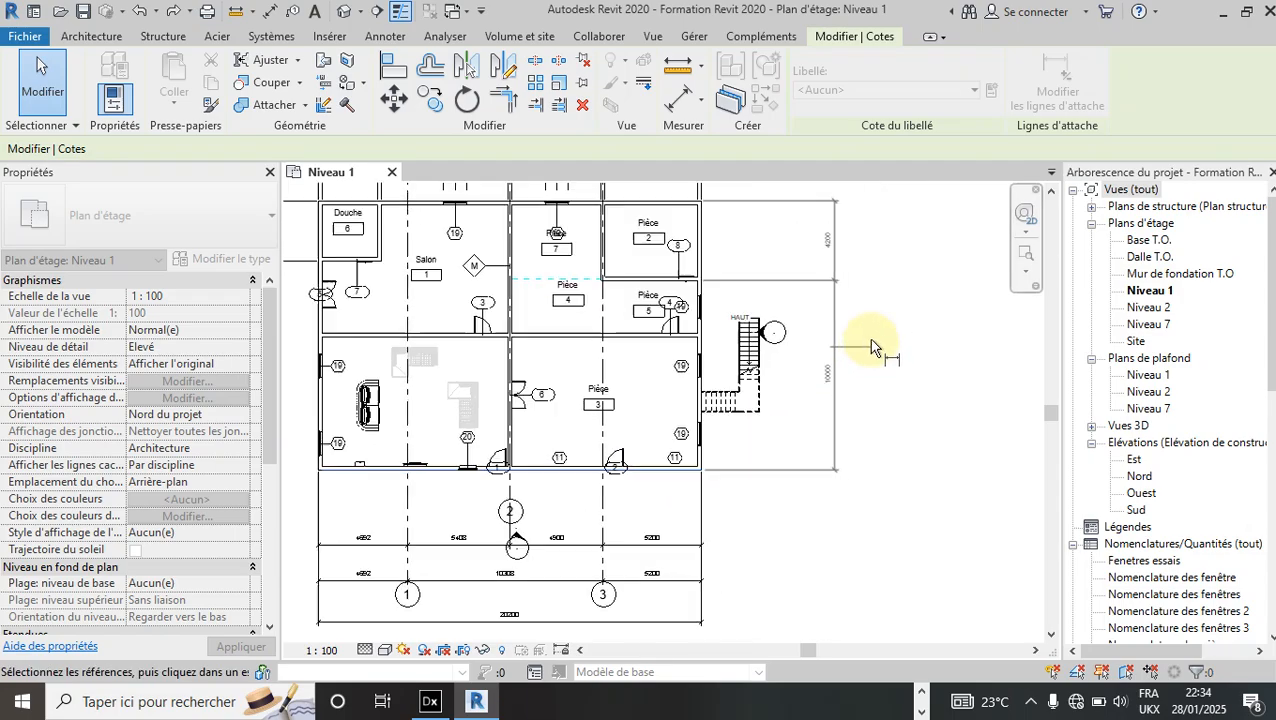
scroll(790, 362, "down", 2)
scroll(829, 345, "up", 2)
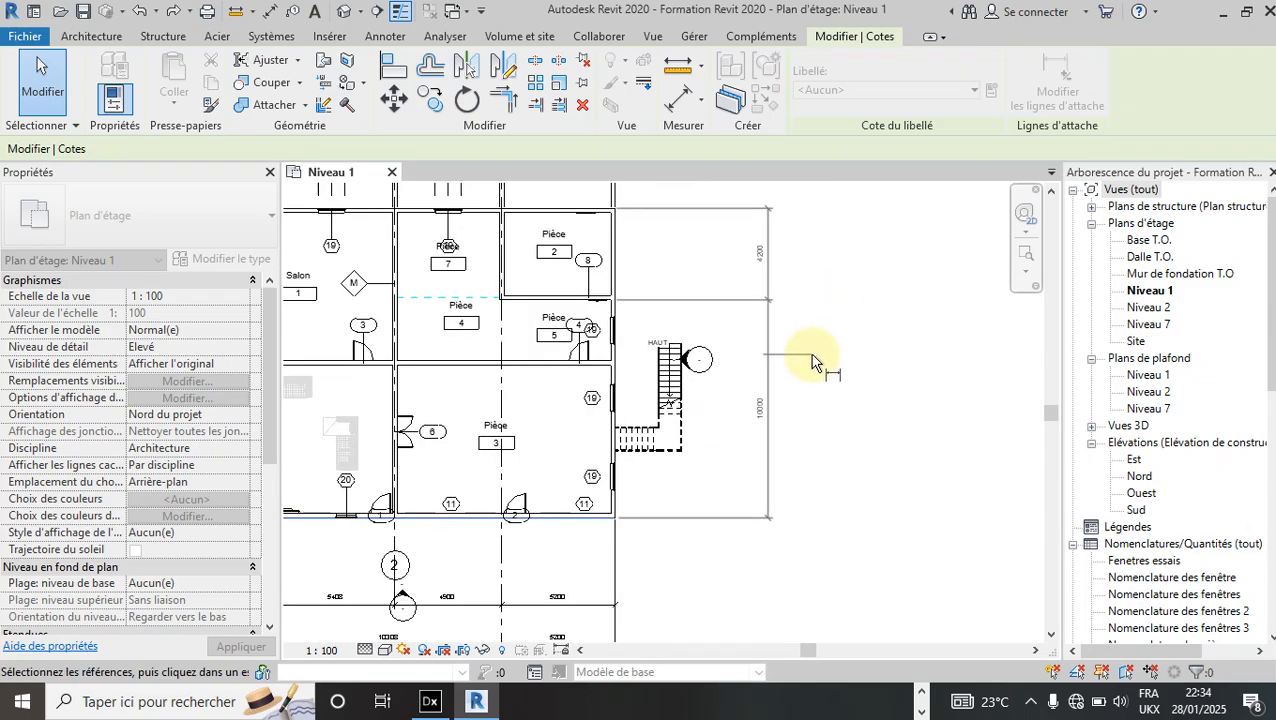
left_click(818, 360)
key("Escape")
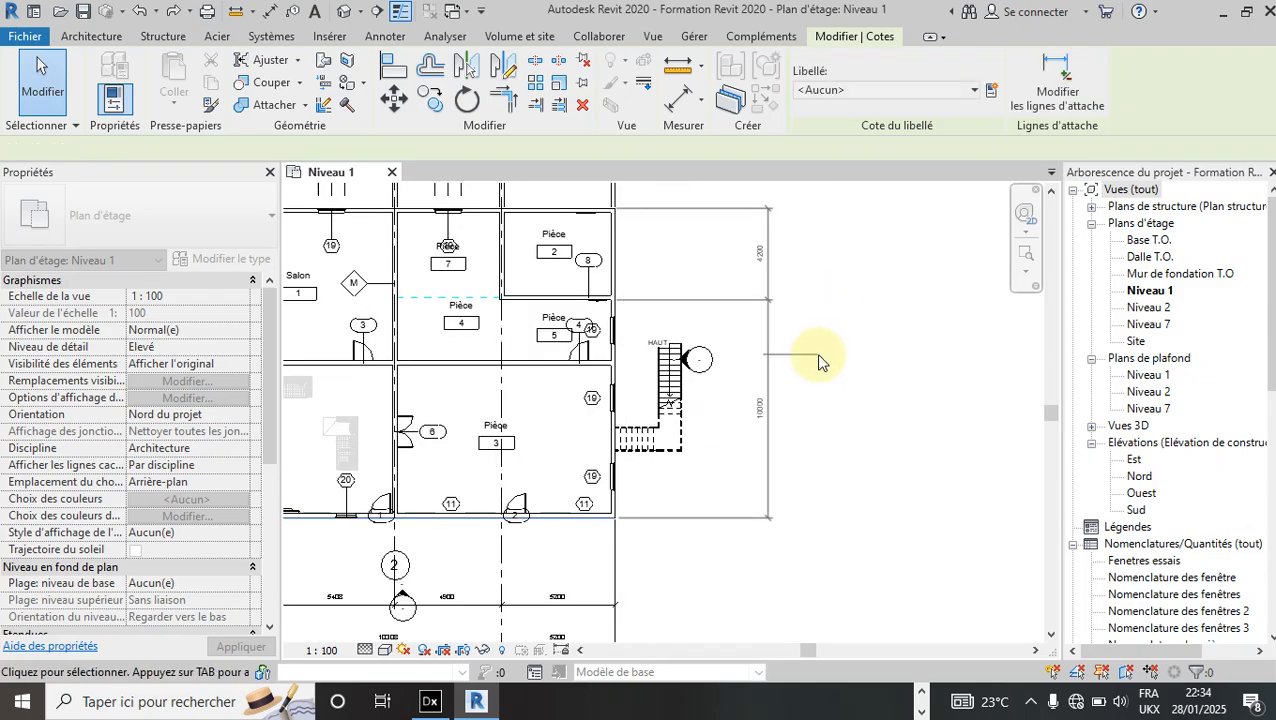
scroll(880, 370, "down", 2)
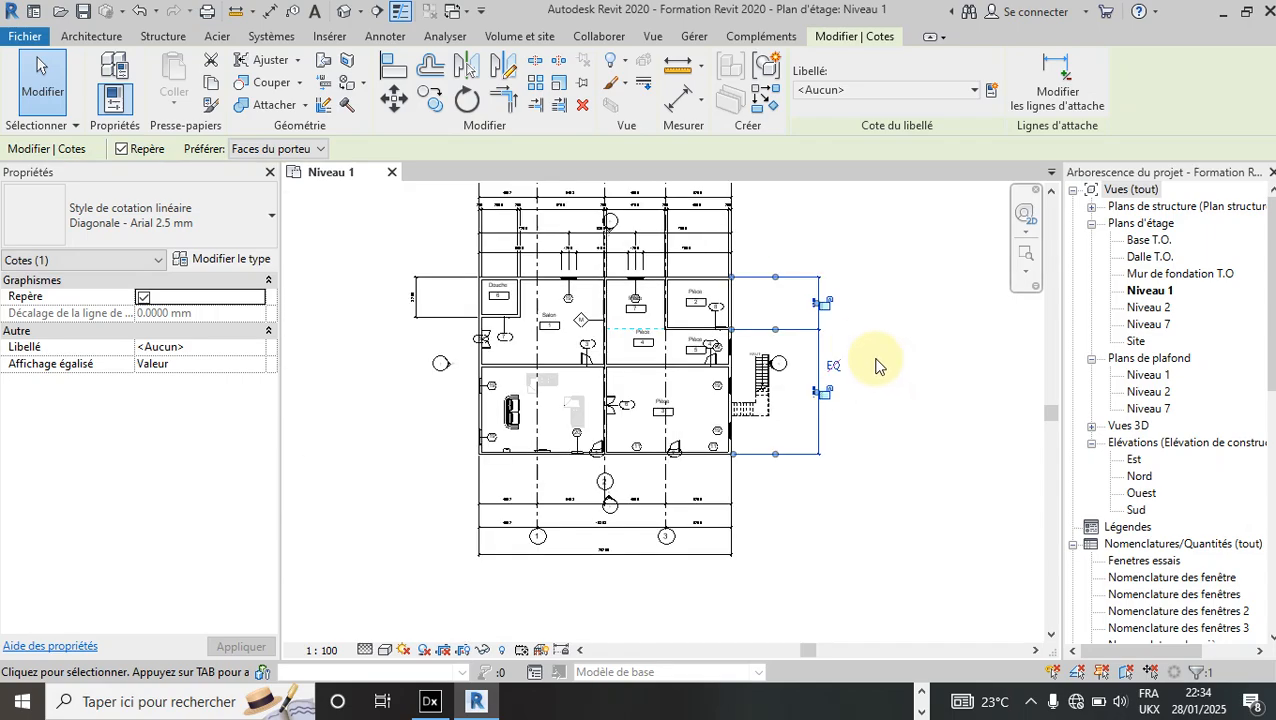
scroll(845, 322, "up", 2)
key("Escape")
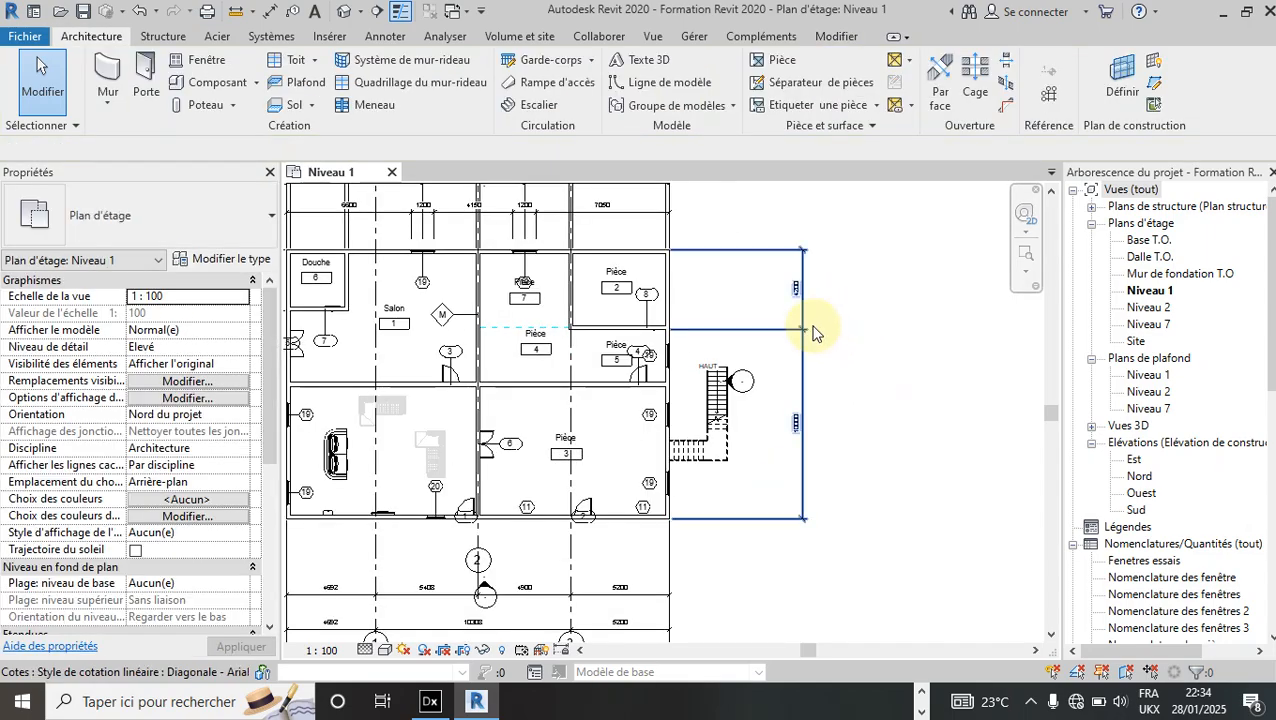
Try to remove the lower exterior wall reference from the dimension string beside Pièce 2 by editing its witness lines.
left_click(801, 325)
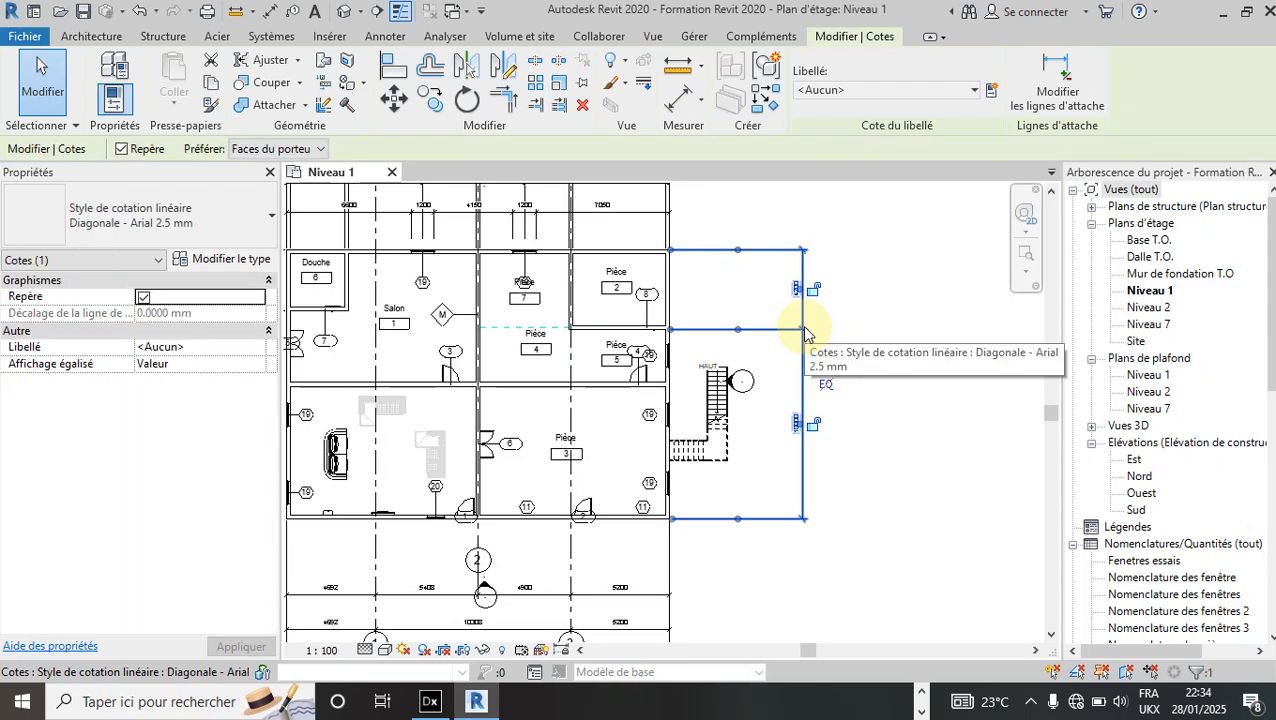
left_click(1058, 85)
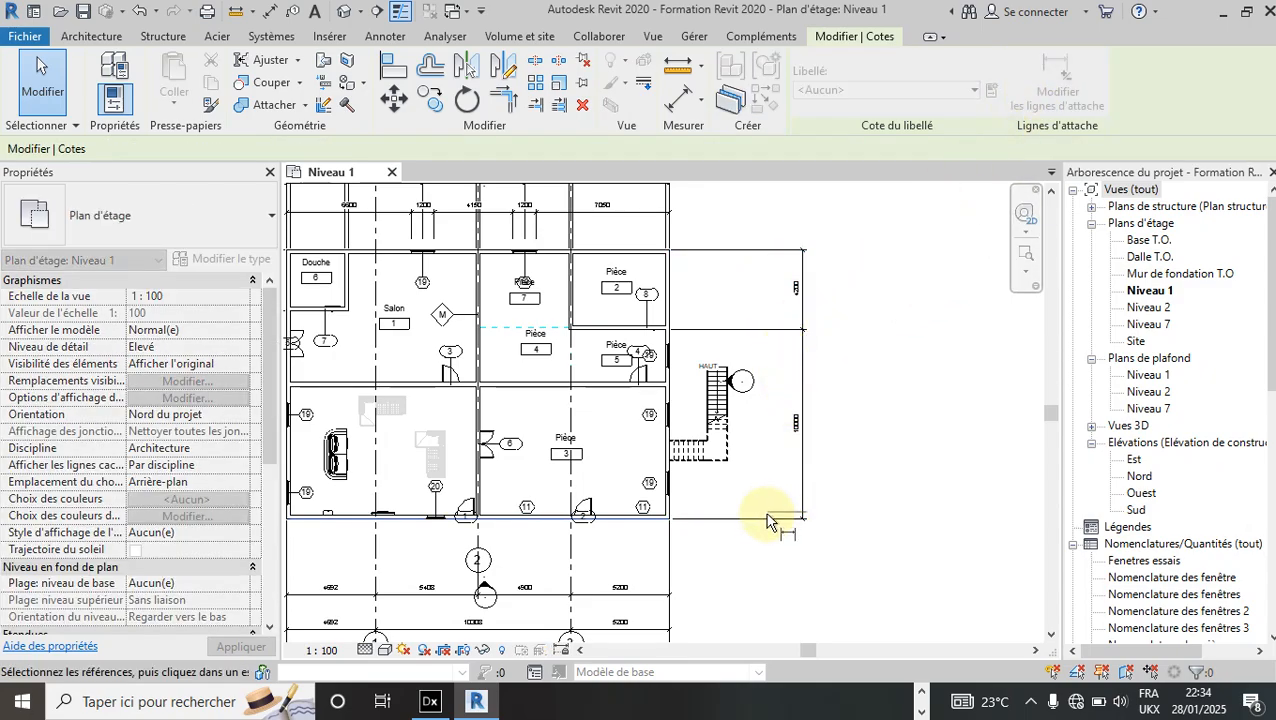
scroll(681, 523, "up", 1)
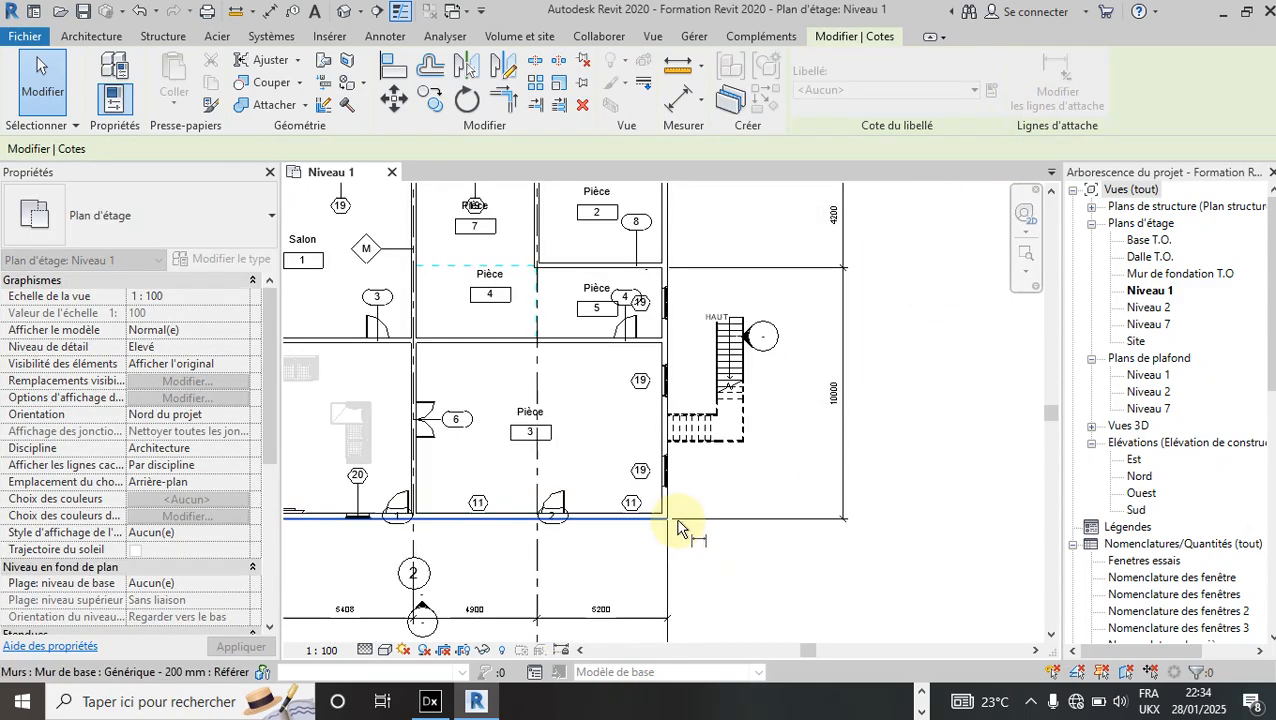
left_click(678, 522)
scroll(862, 518, "down", 3)
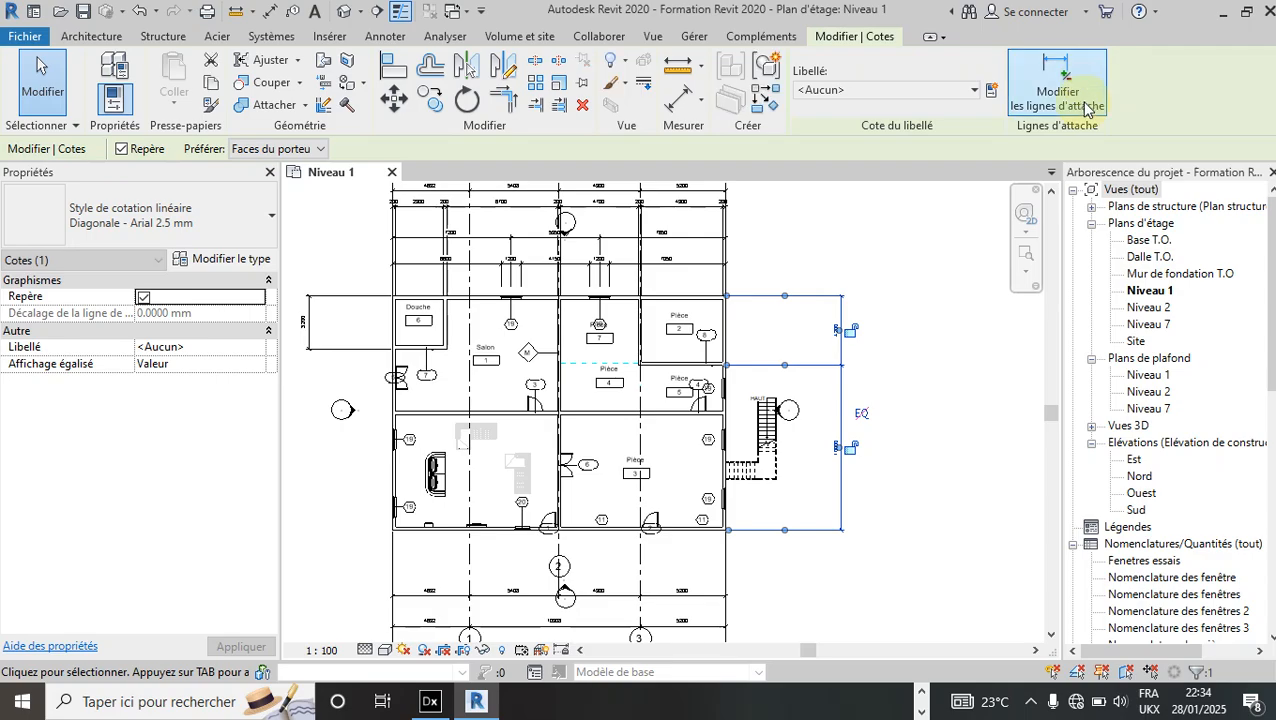
Remove the lower exterior wall's witness line from the dimension string beside Pièce 2, keeping only the 4200 segment.
left_click(1052, 92)
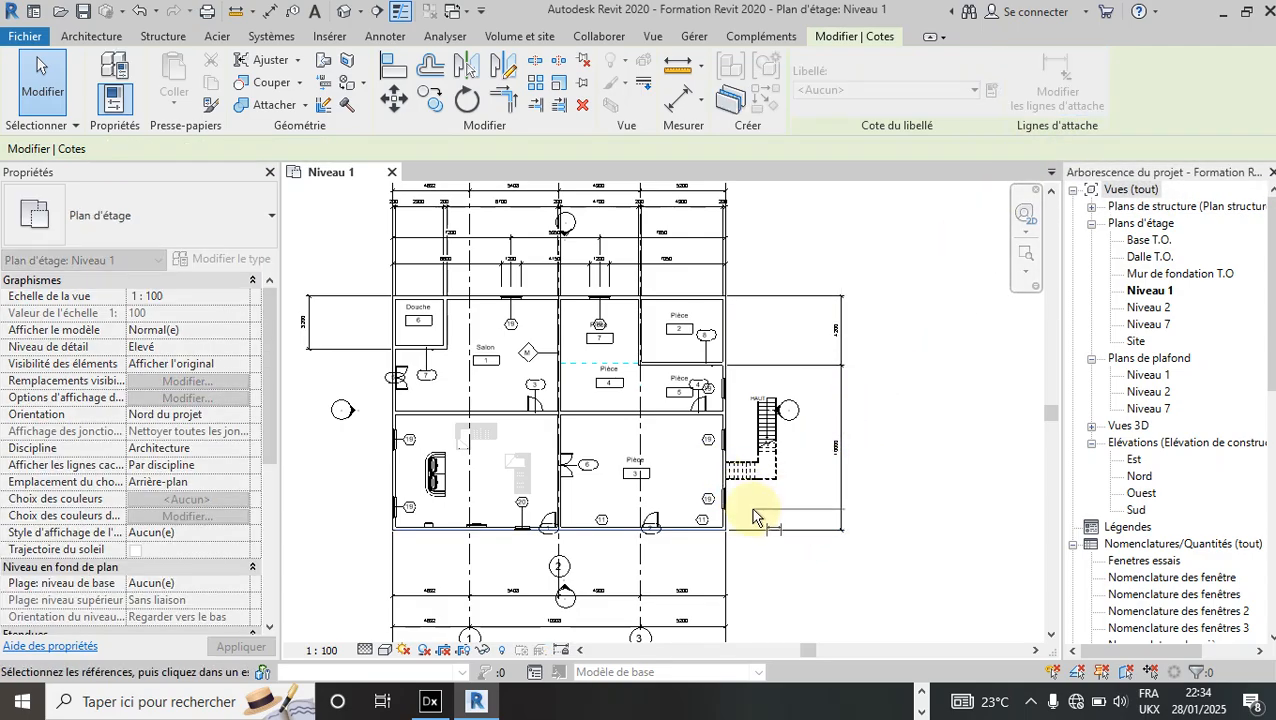
scroll(748, 525, "up", 2)
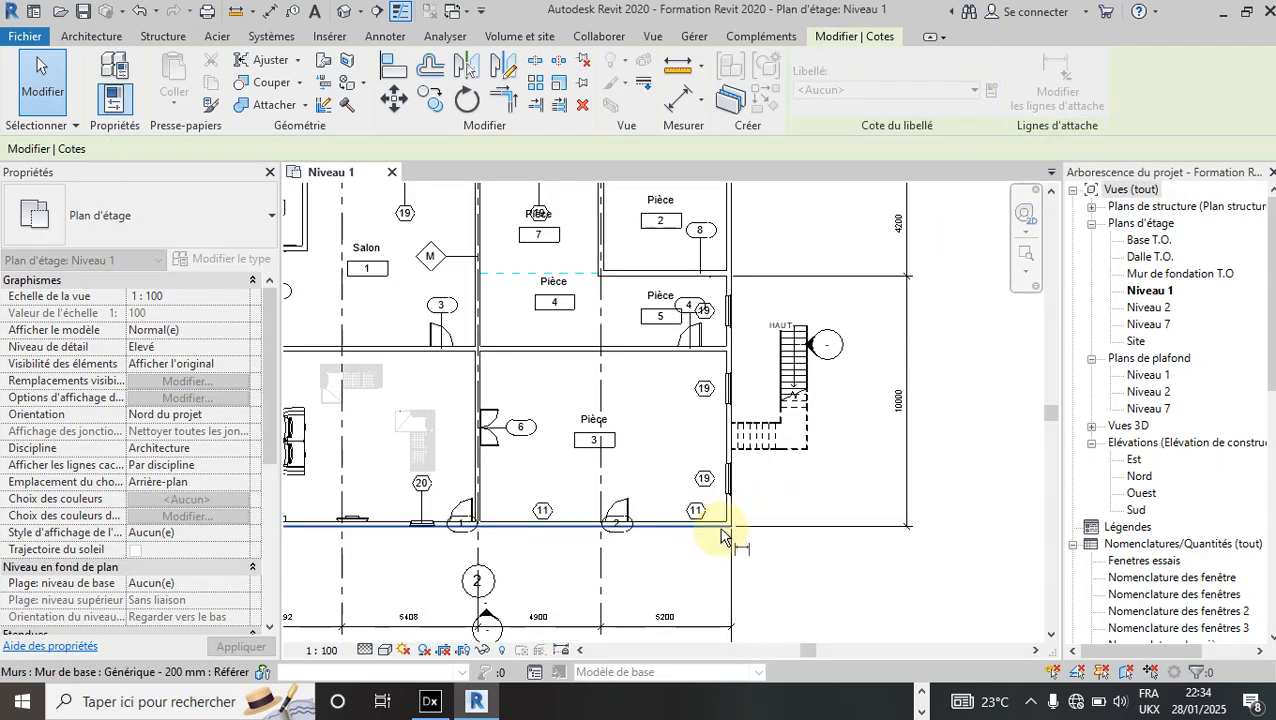
scroll(750, 540, "down", 2)
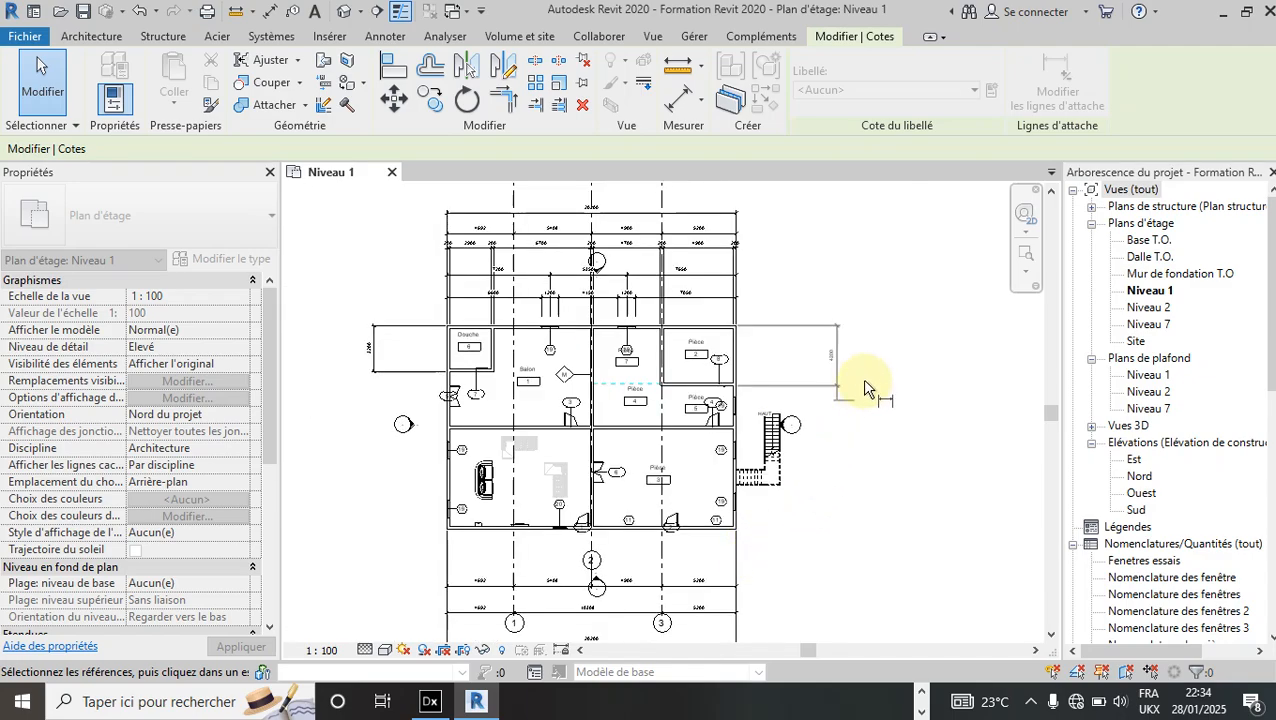
Add both faces of the wall between Pièce 5 and Pièce 3 and the upper face of the wall below Pièce 2 as dimension references.
scroll(862, 360, "up", 1)
scroll(851, 358, "up", 2)
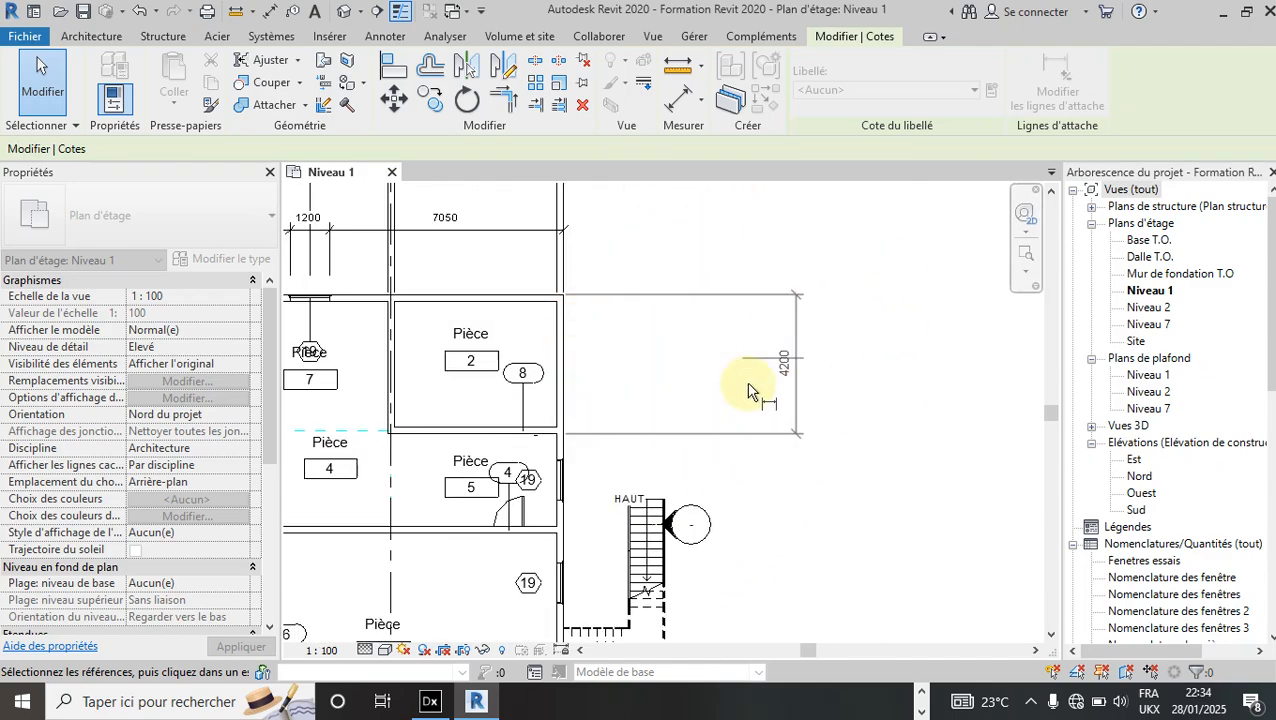
scroll(755, 380, "down", 2)
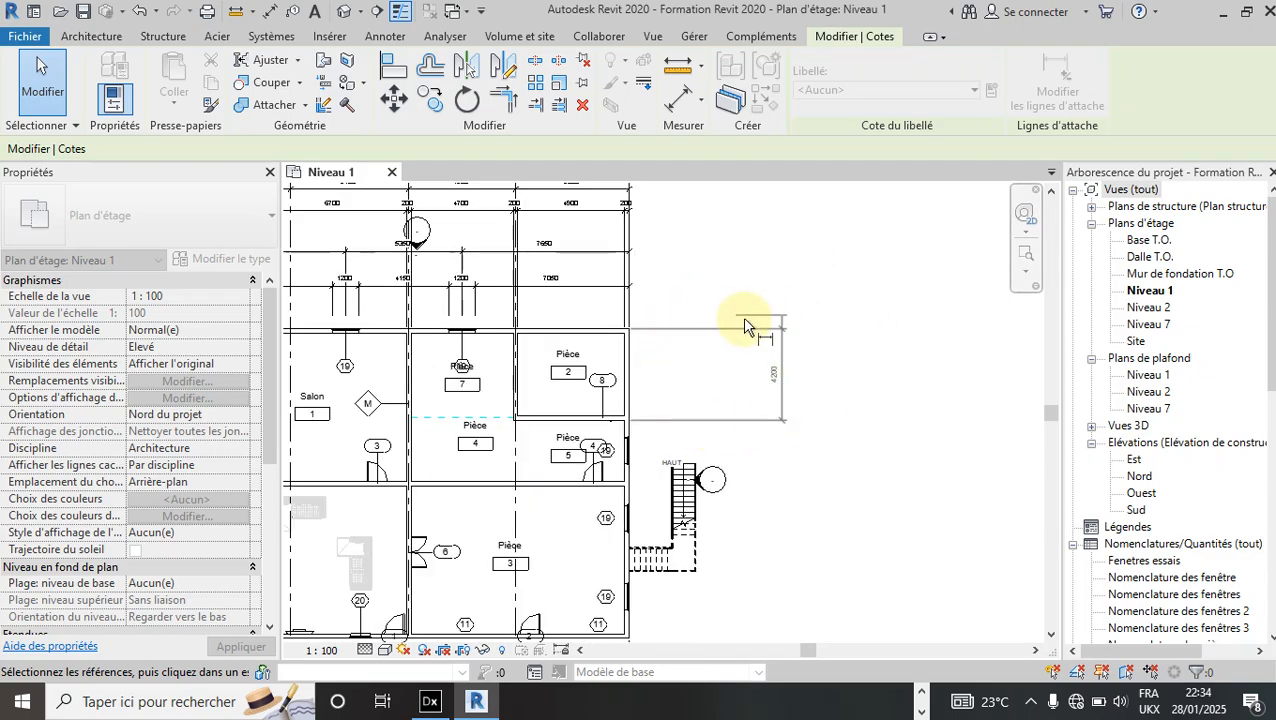
scroll(843, 320, "down", 2)
scroll(720, 400, "up", 2)
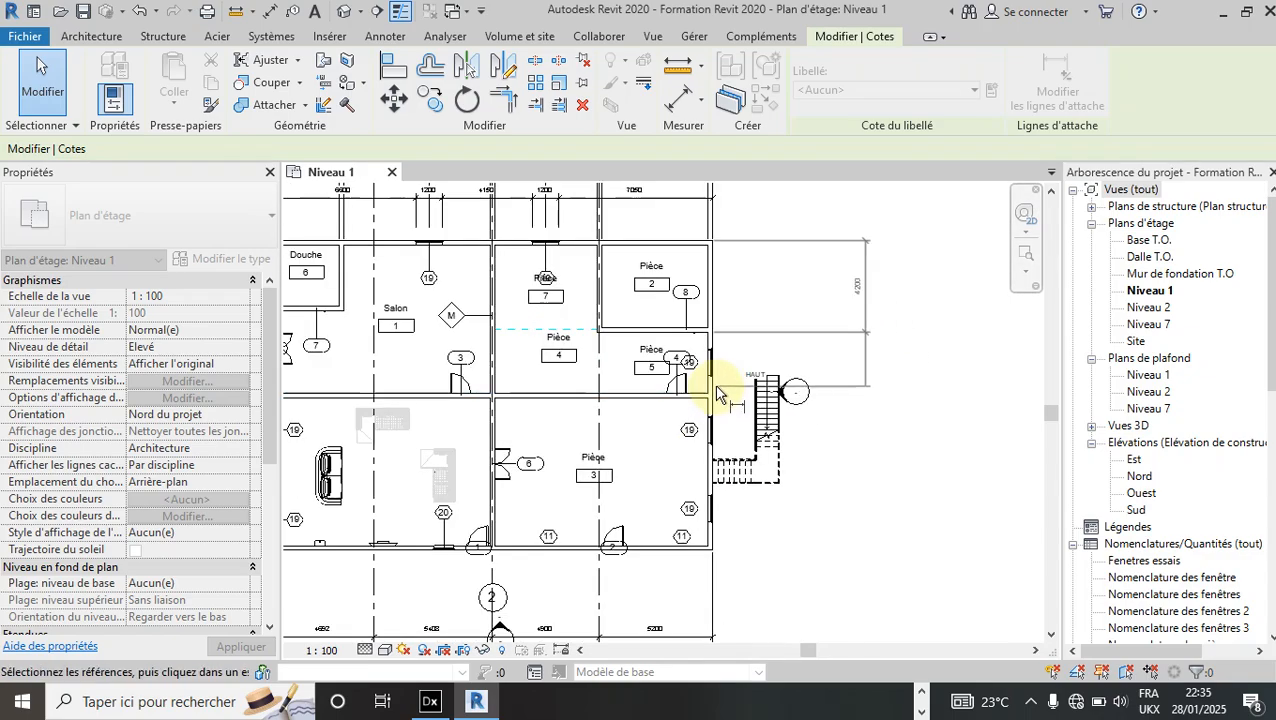
scroll(717, 393, "up", 2)
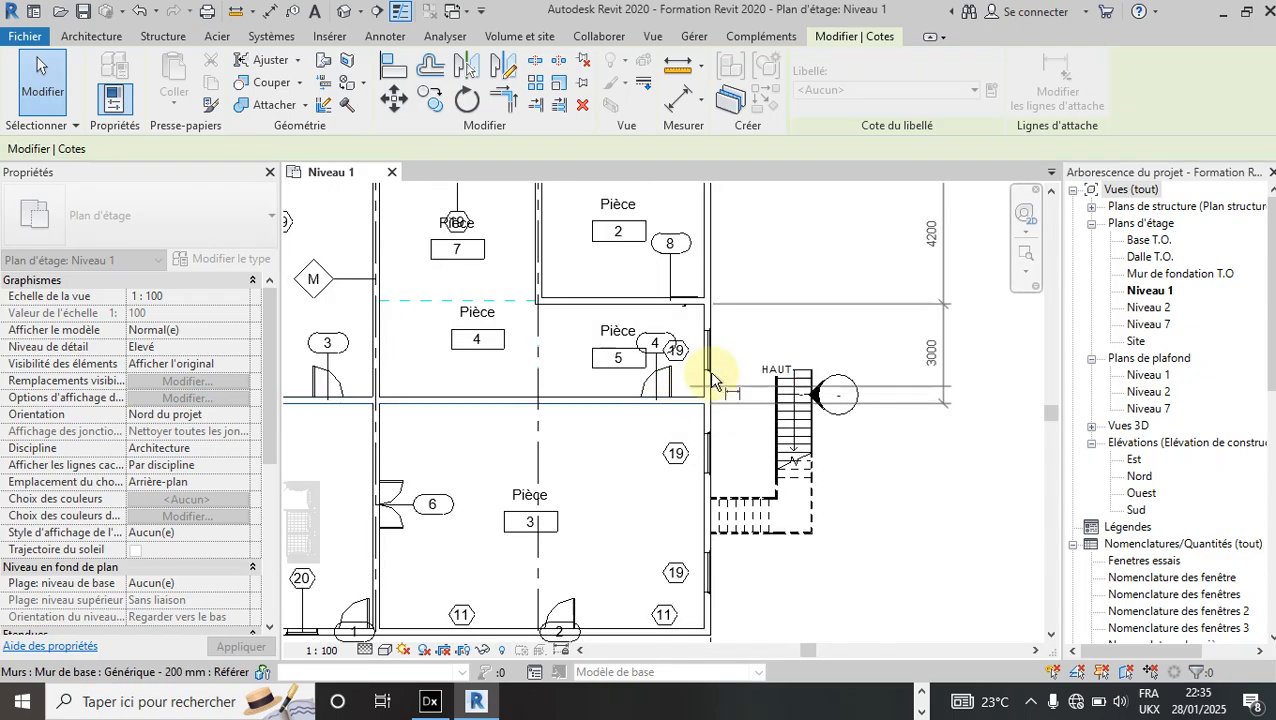
scroll(708, 375, "up", 2)
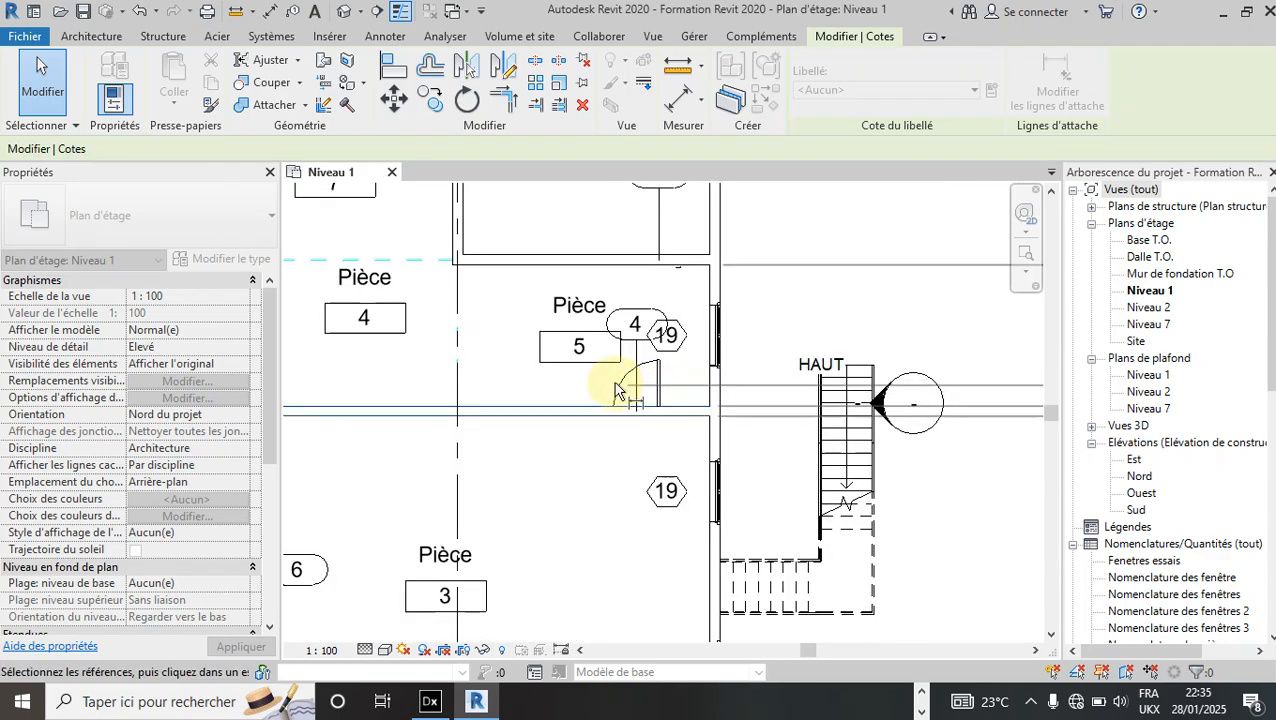
scroll(617, 390, "down", 2)
scroll(735, 298, "down", 1)
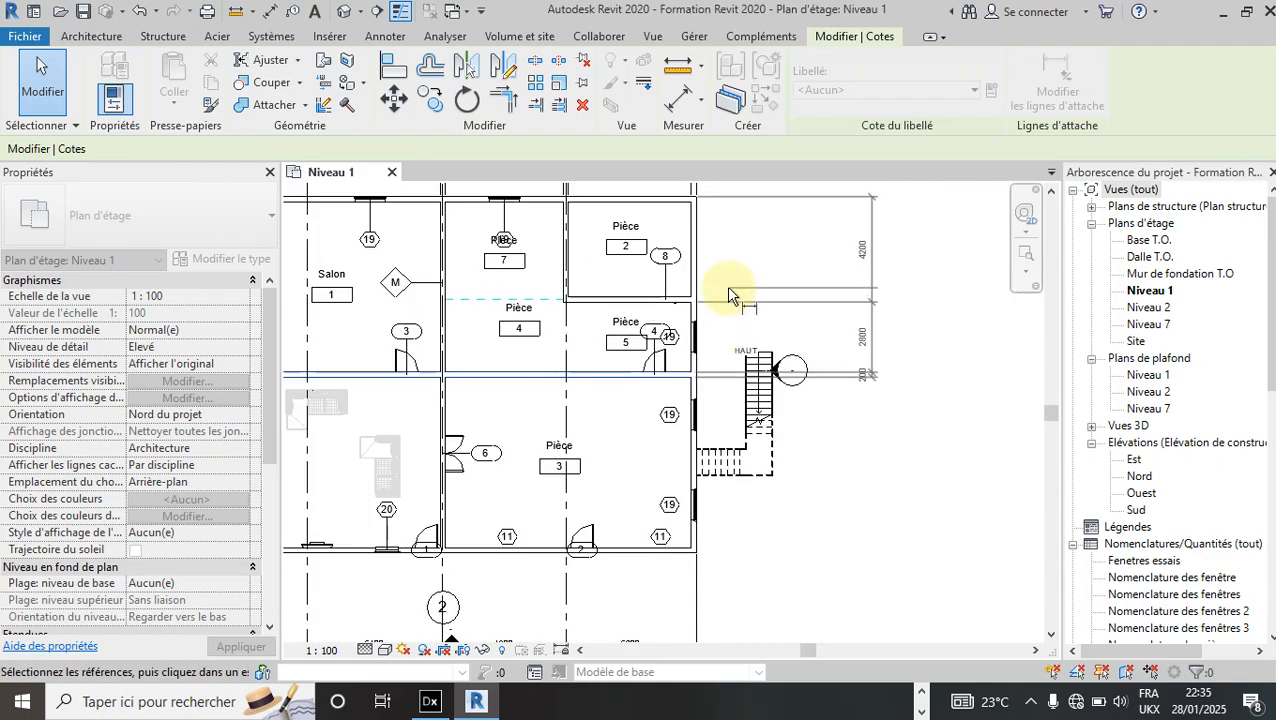
scroll(712, 286, "up", 2)
scroll(700, 260, "down", 2)
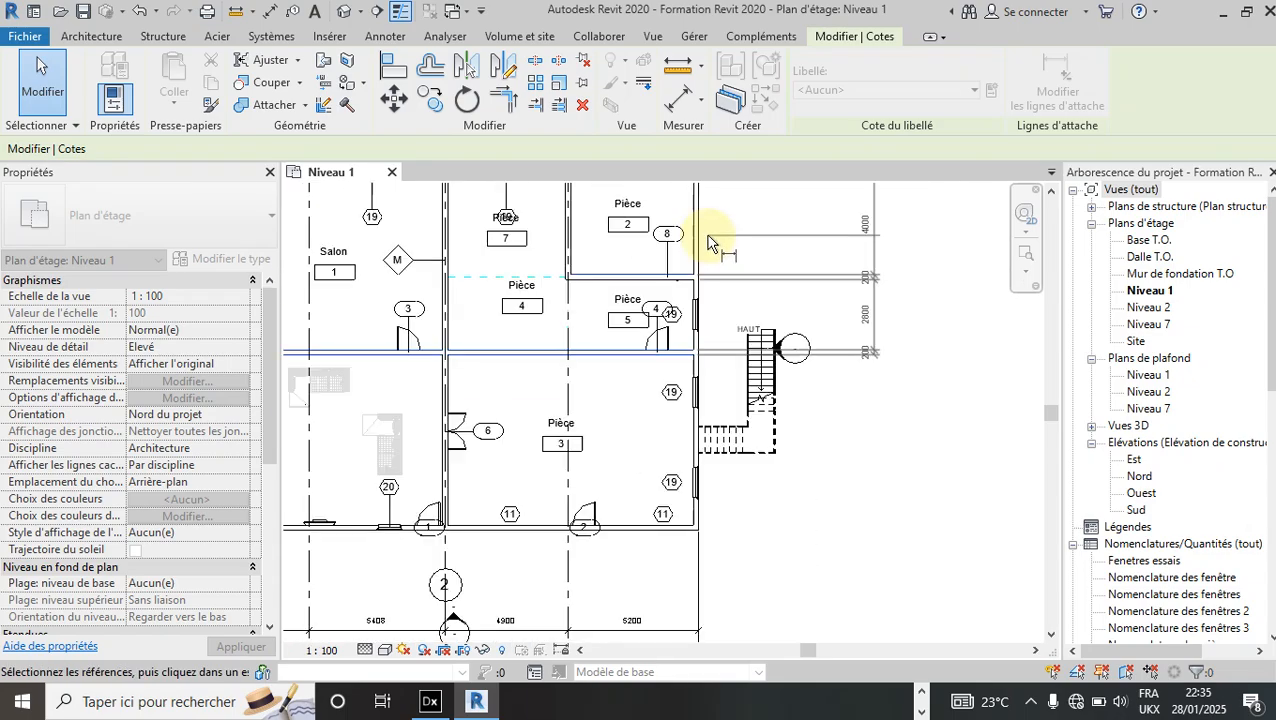
Add both faces of the lower exterior wall to the dimension string and finish editing its witness lines.
scroll(712, 484, "up", 3)
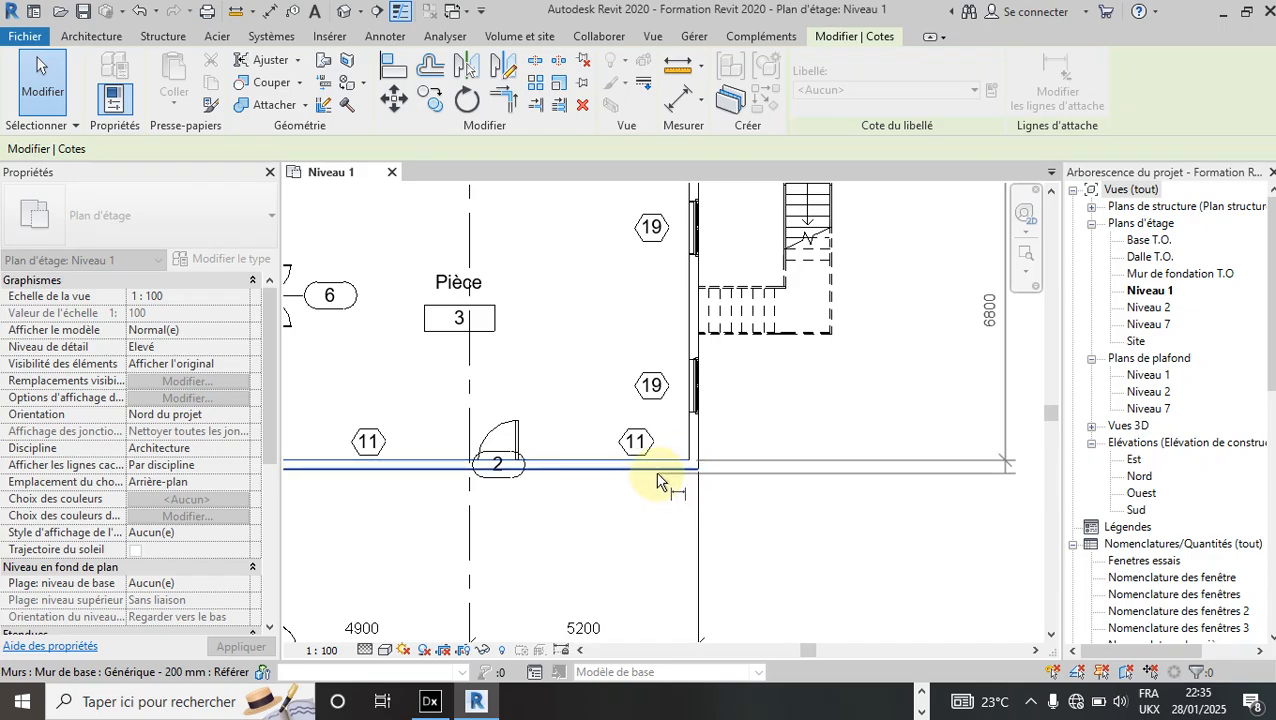
scroll(686, 474, "down", 3)
scroll(681, 420, "down", 3)
left_click(802, 330)
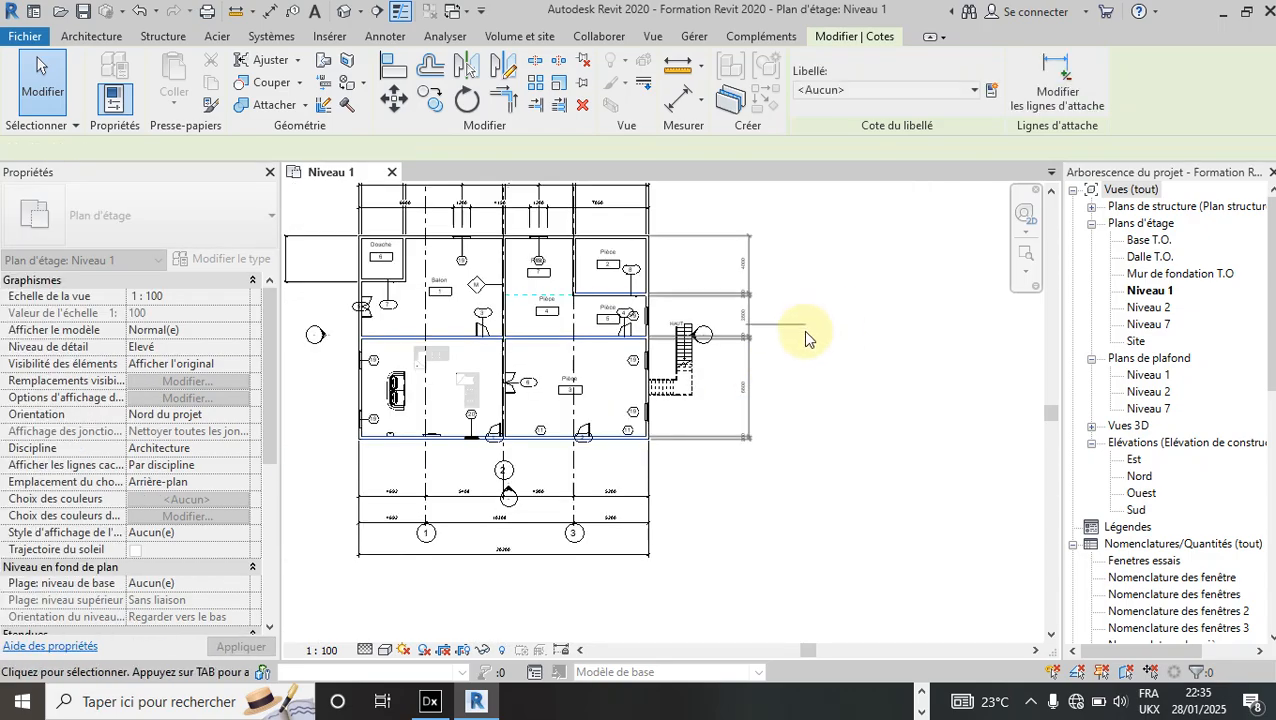
scroll(735, 300, "up", 3)
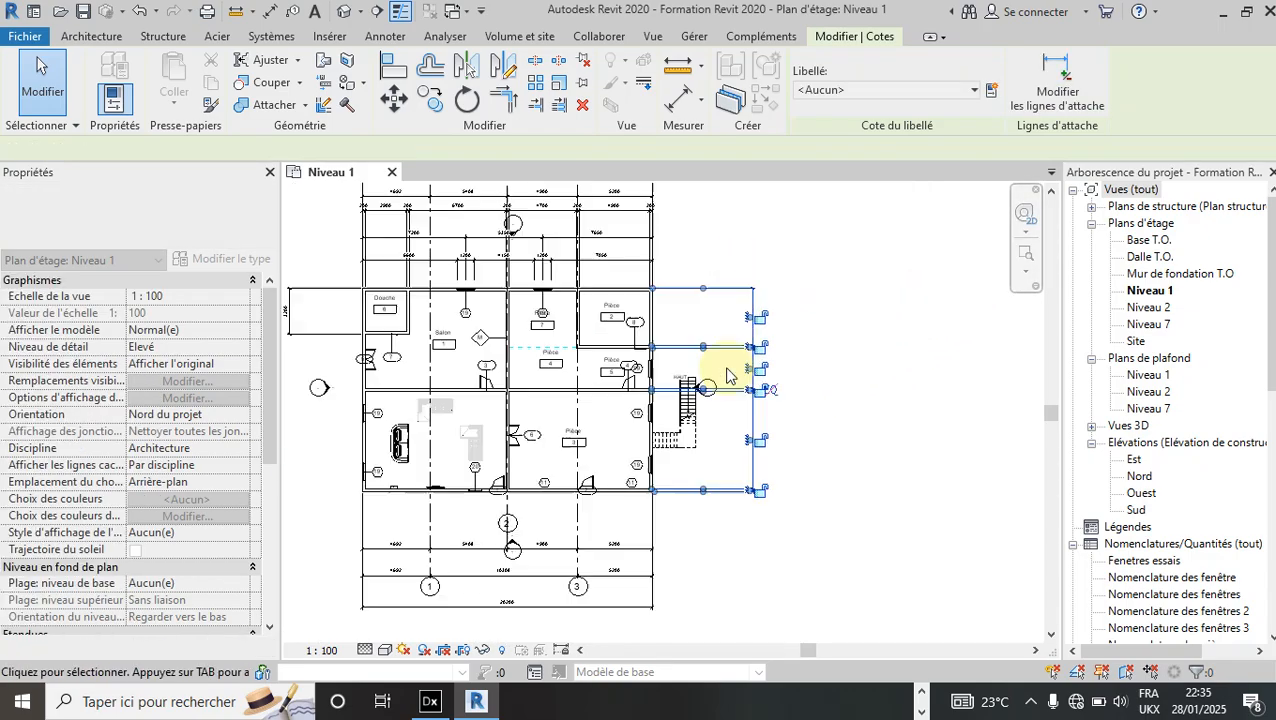
scroll(757, 222, "down", 2)
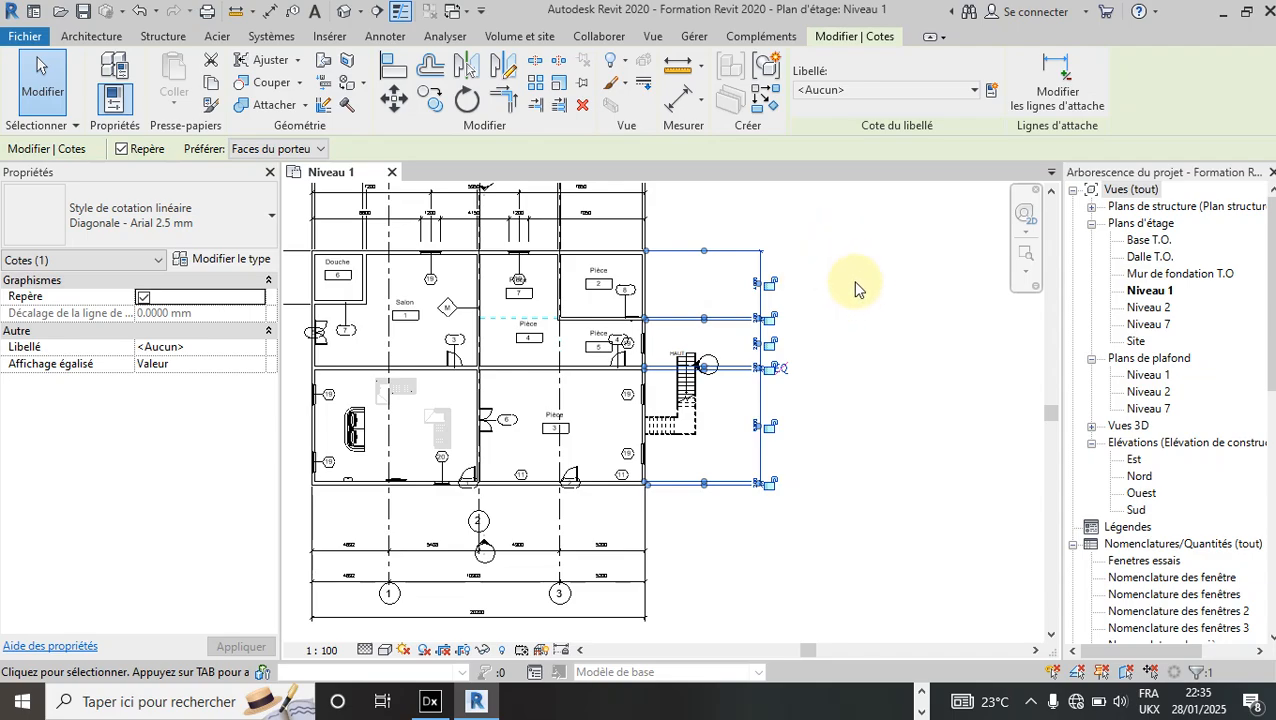
Duplicate the selected dimension string's type under the name "Diagonale - Arial 2.5 mm 2 essaie".
left_click(240, 263)
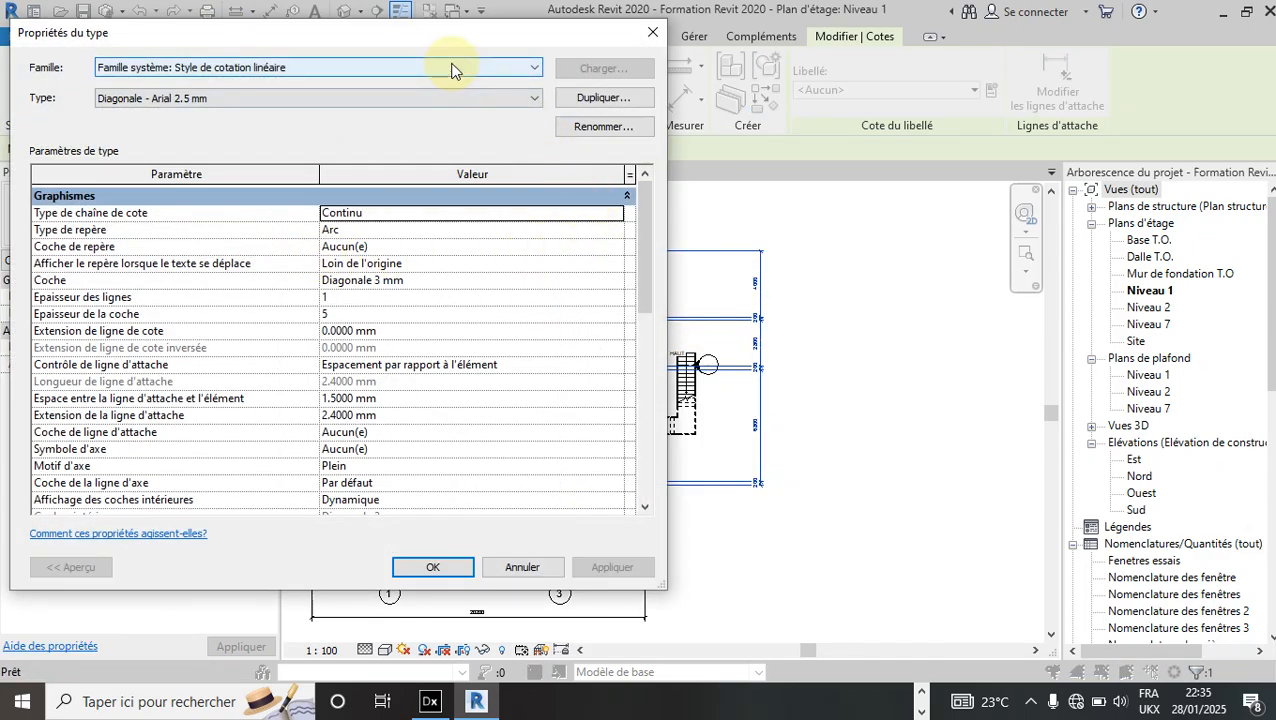
left_click(600, 98)
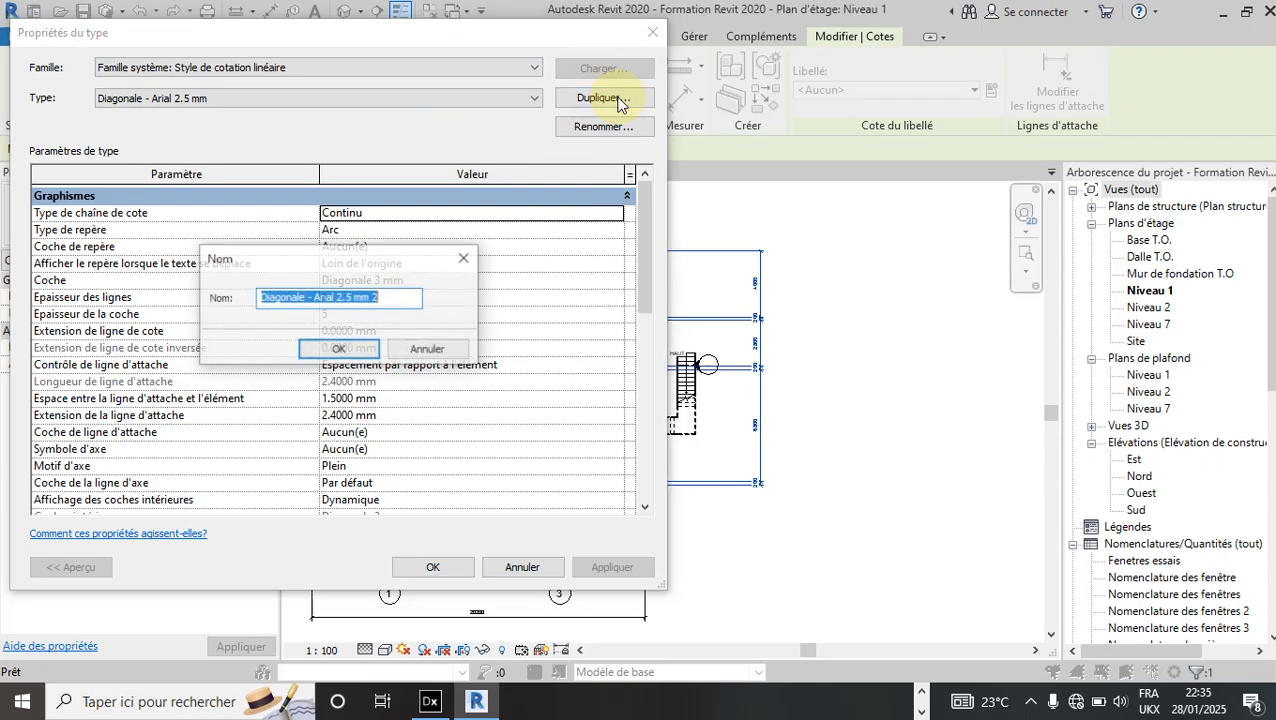
left_click(259, 297)
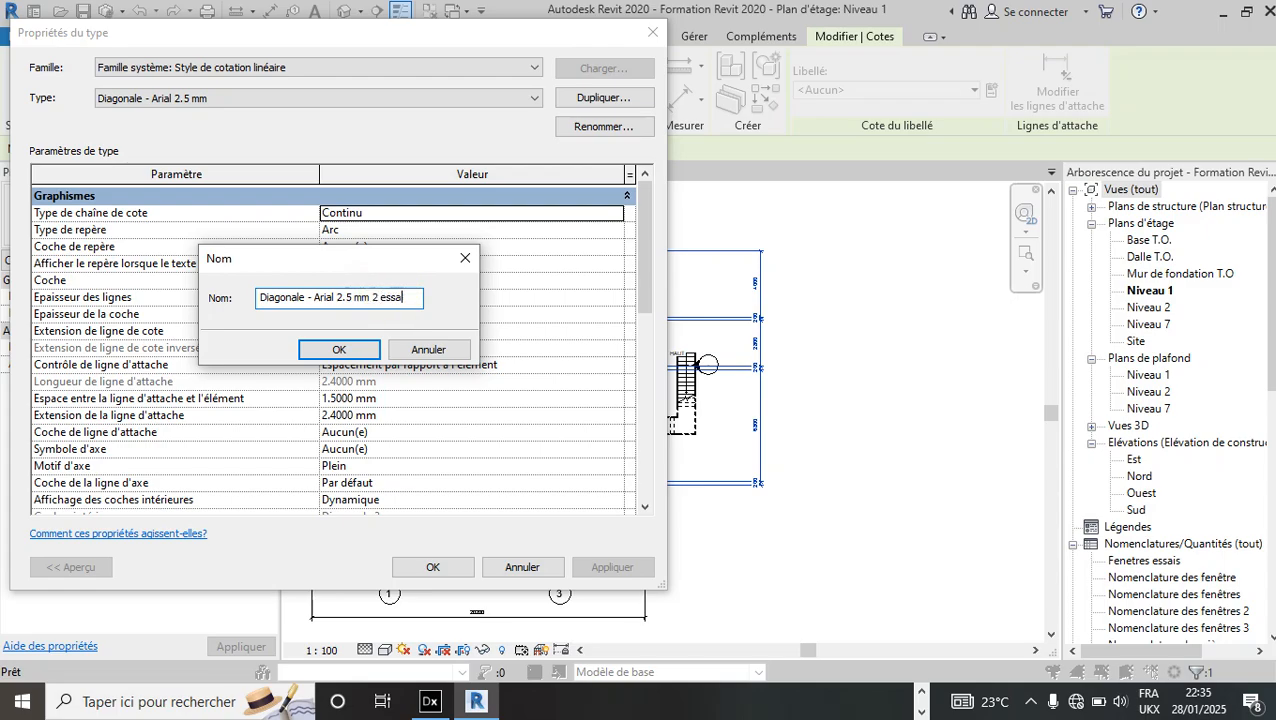
left_click(336, 350)
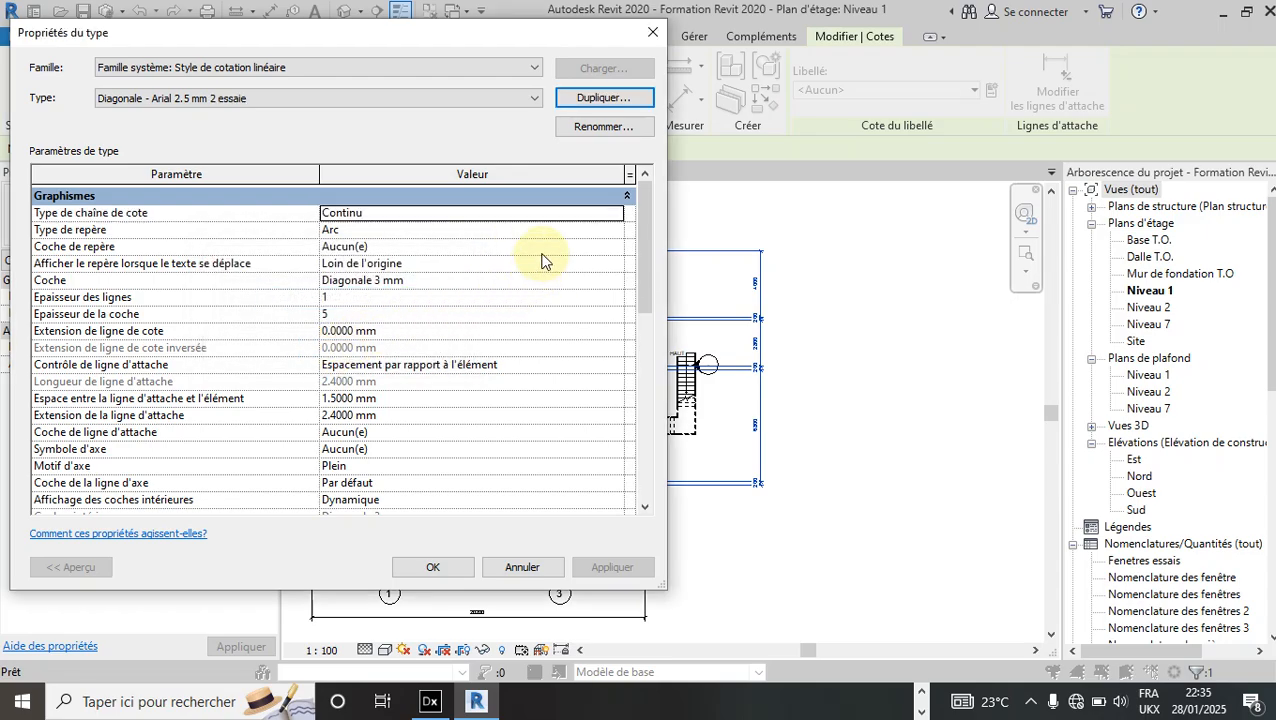
Set the new dimension type's colour to green (Vert), accept the type properties and deselect the dimension string.
scroll(520, 255, "down", 9)
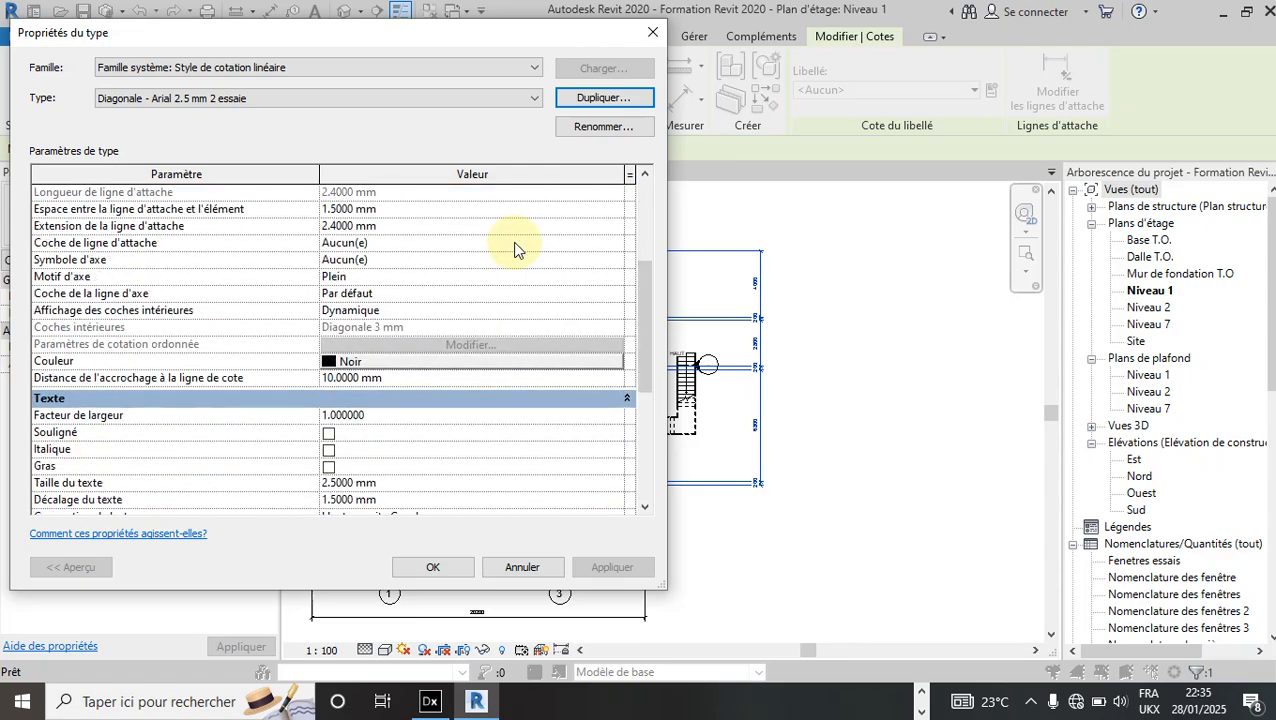
scroll(505, 270, "up", 10)
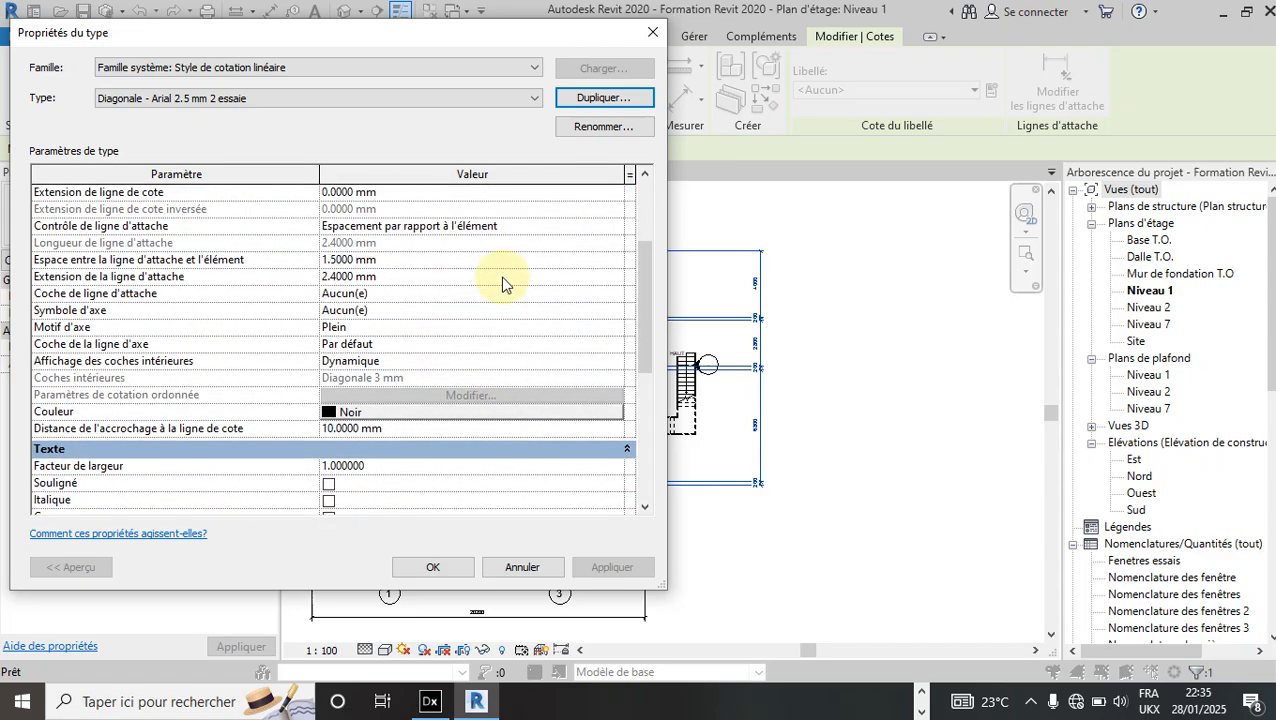
scroll(498, 265, "down", 4)
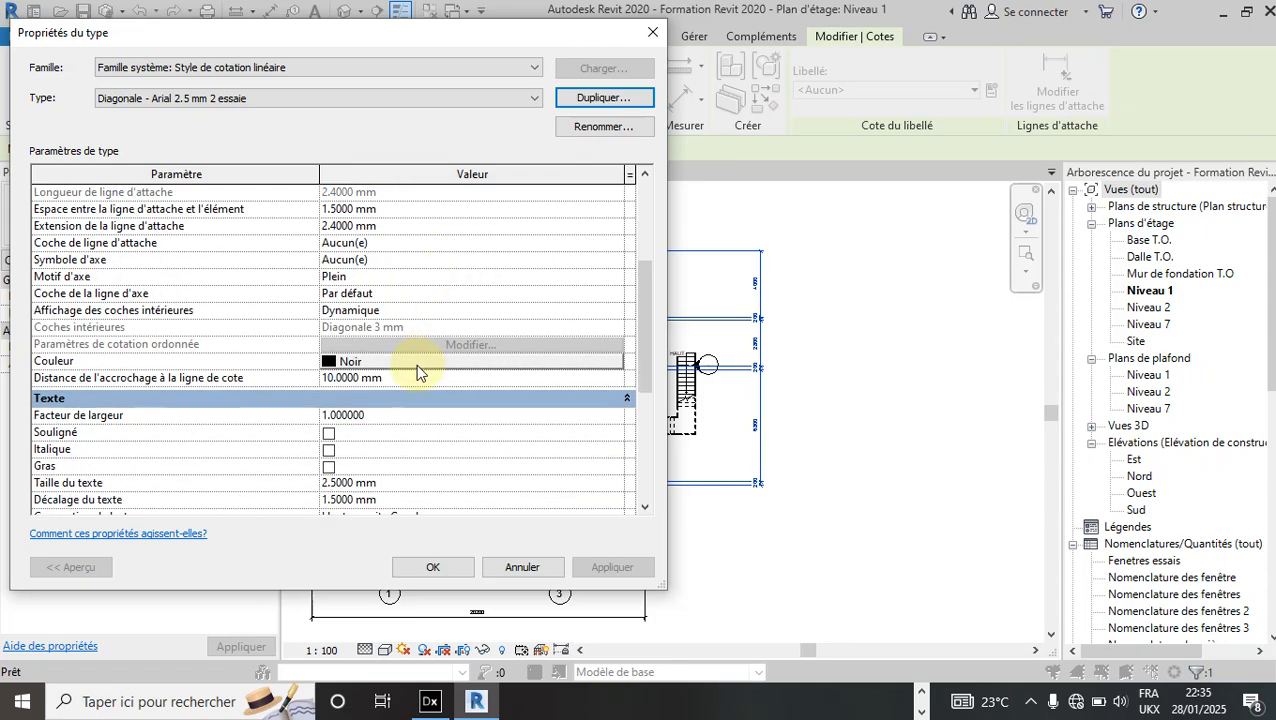
left_click(418, 364)
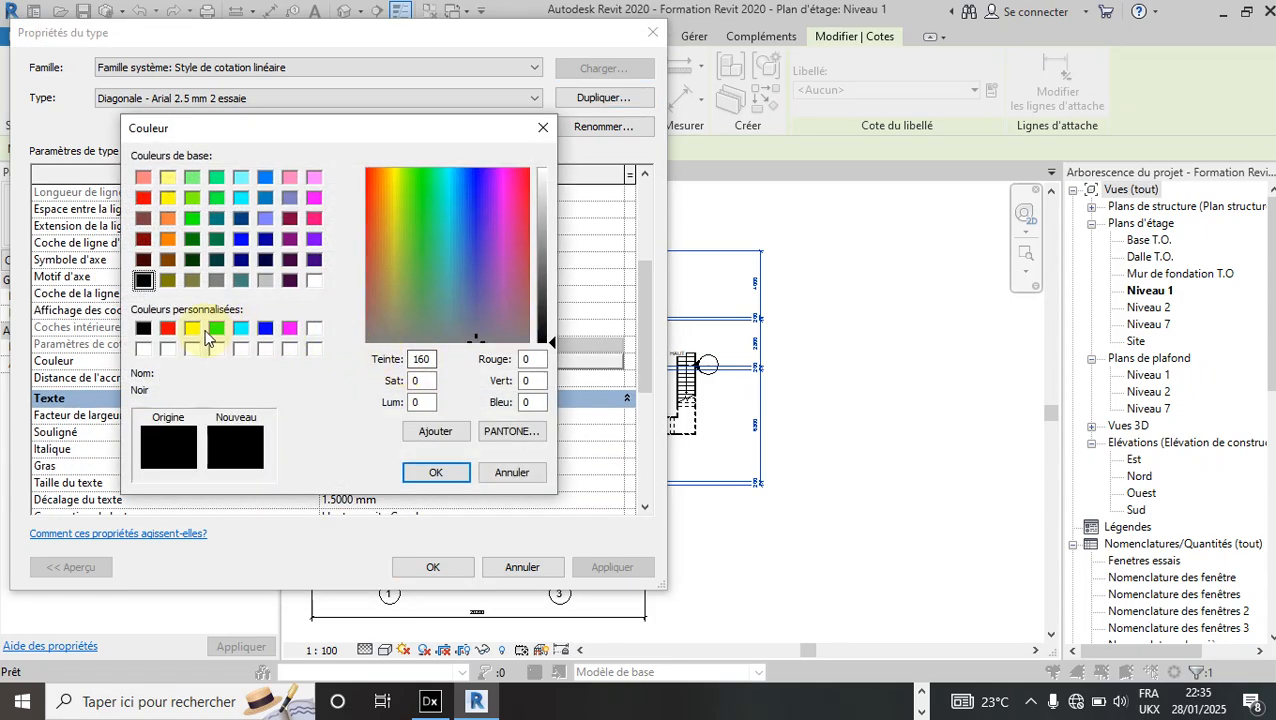
left_click(216, 329)
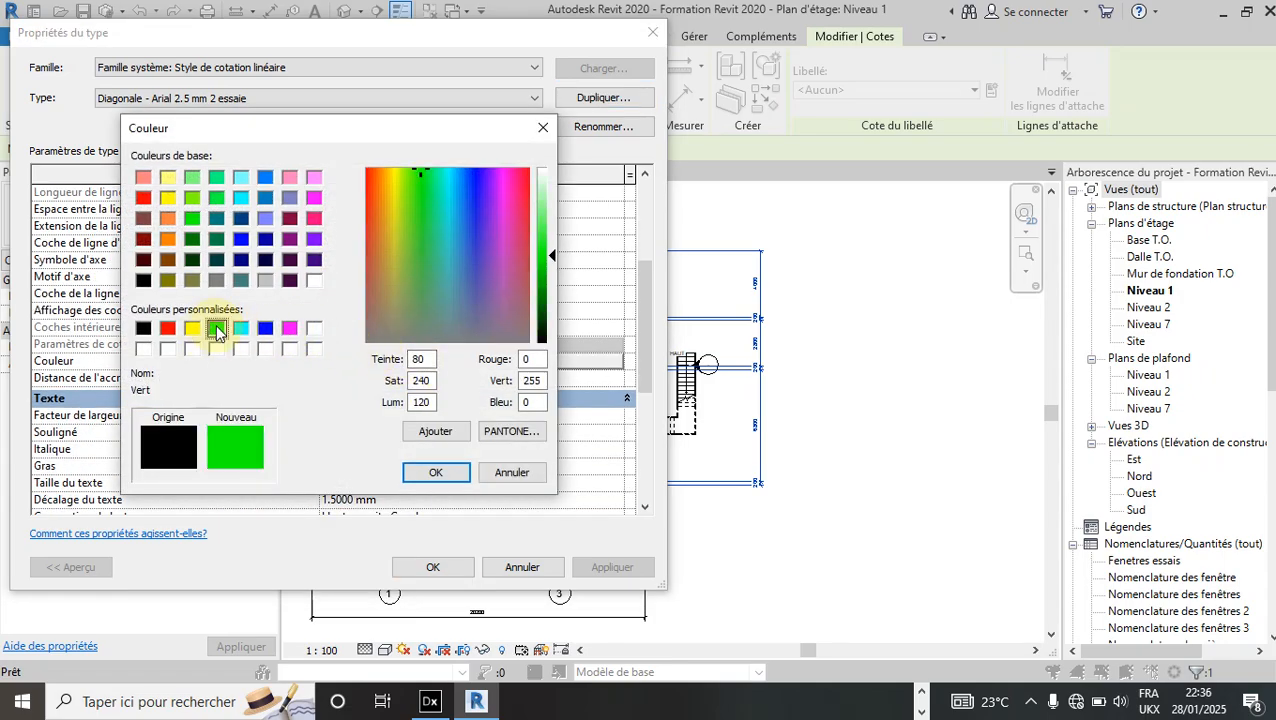
left_click(435, 474)
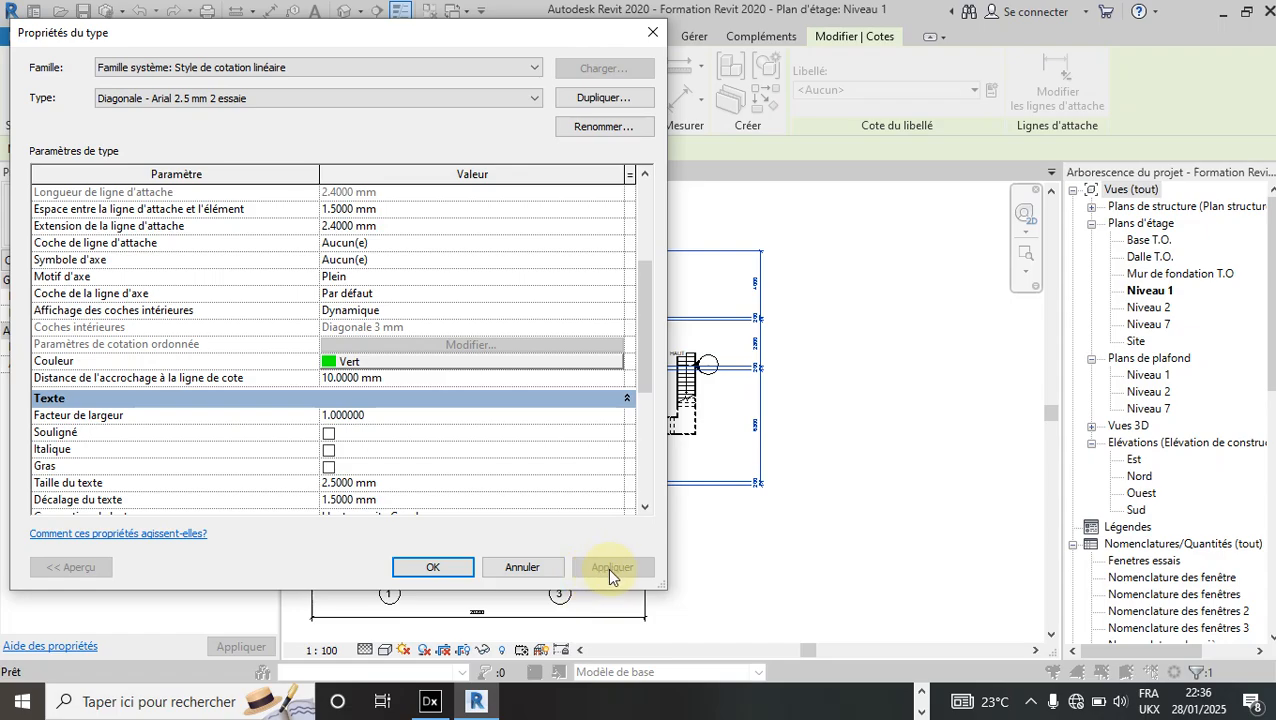
left_click(430, 568)
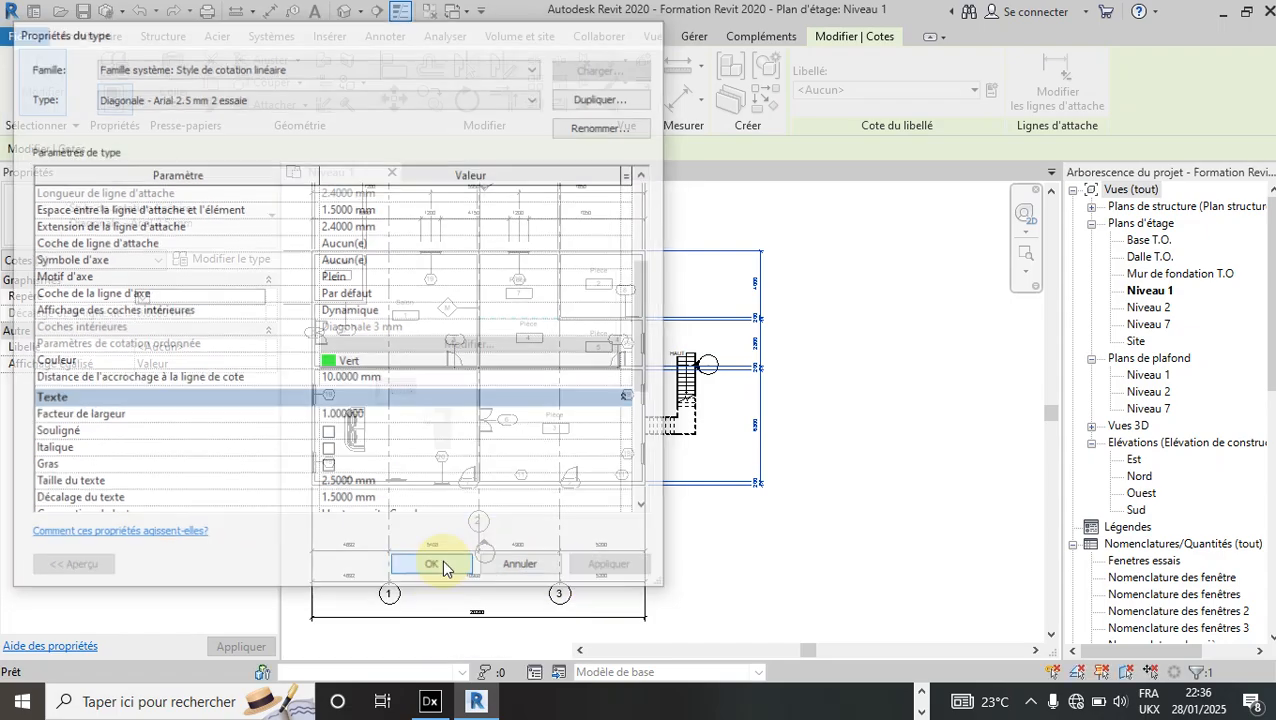
left_click(817, 313)
scroll(817, 313, "up", 2)
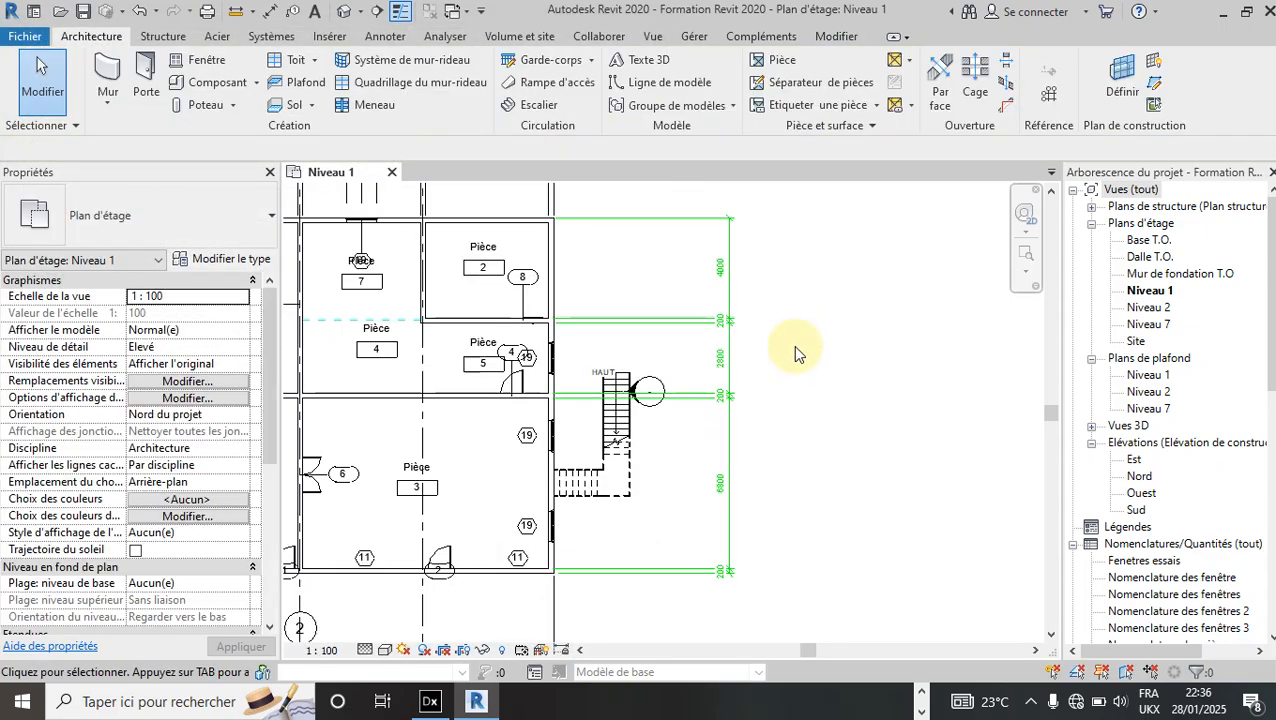
Set the green dimension type's "Type de chaîne de cote" to "Ligne de base" and apply it.
left_click(734, 328)
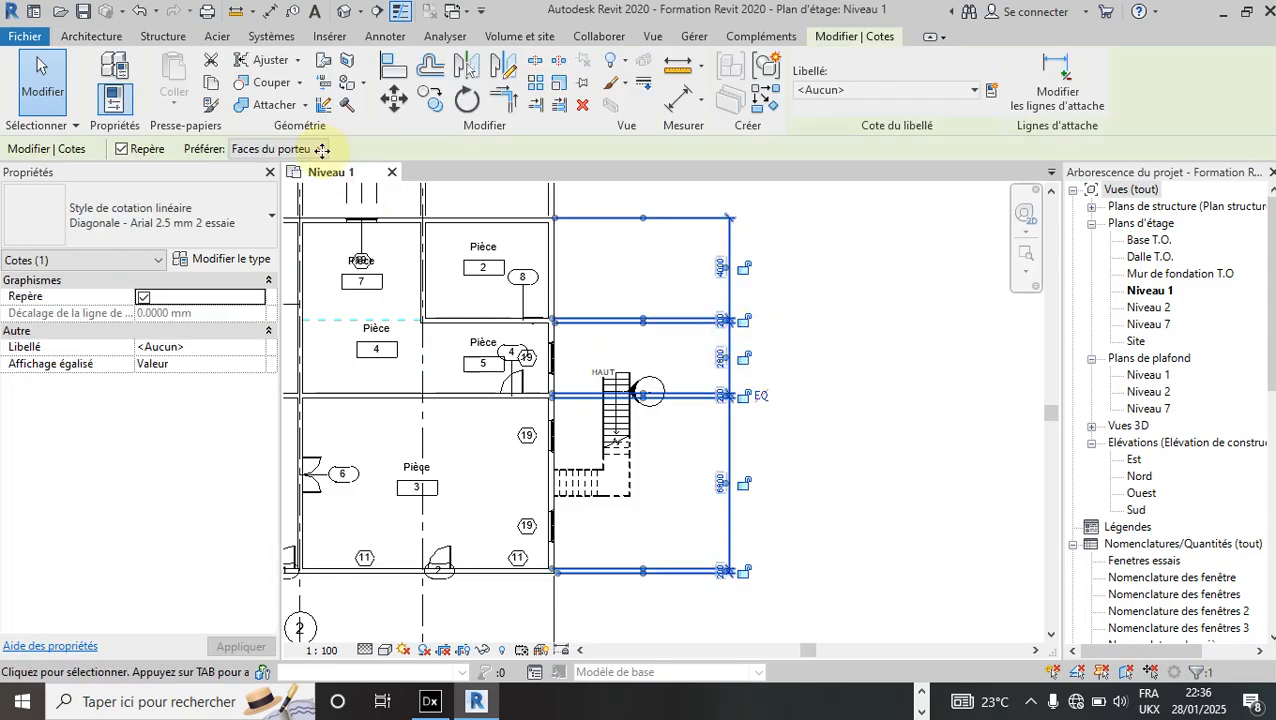
left_click(238, 261)
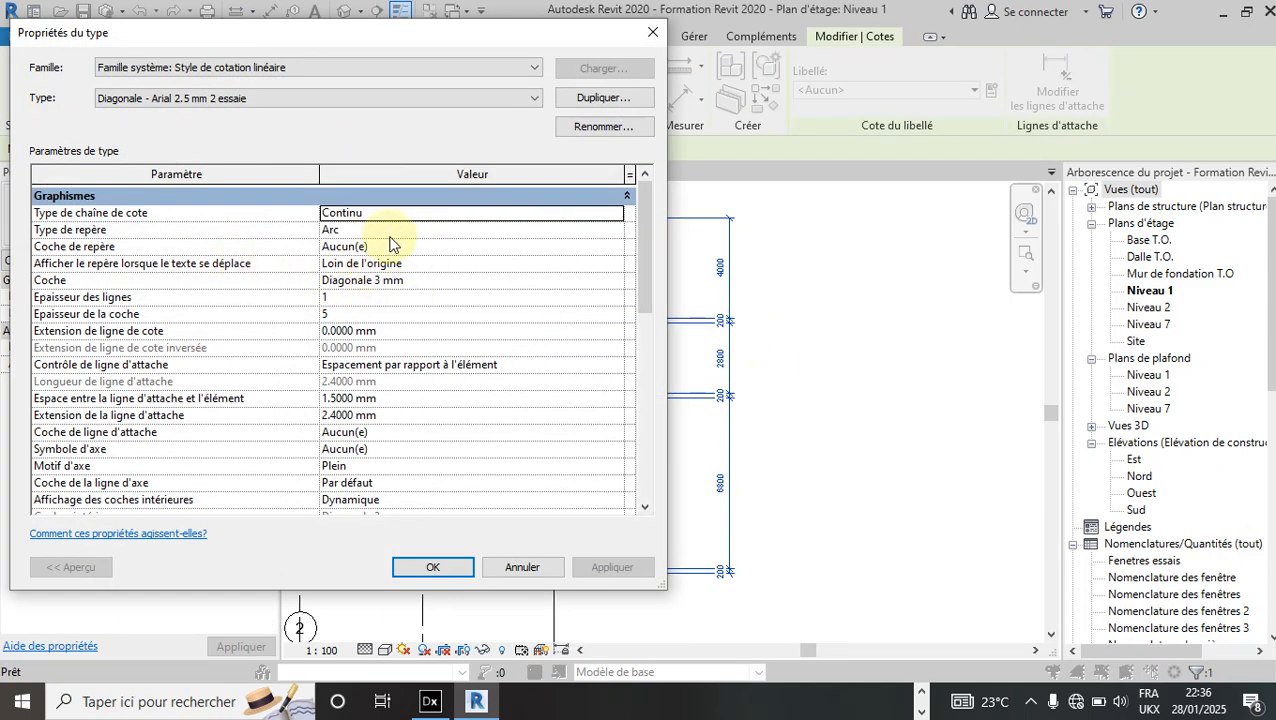
left_click(617, 222)
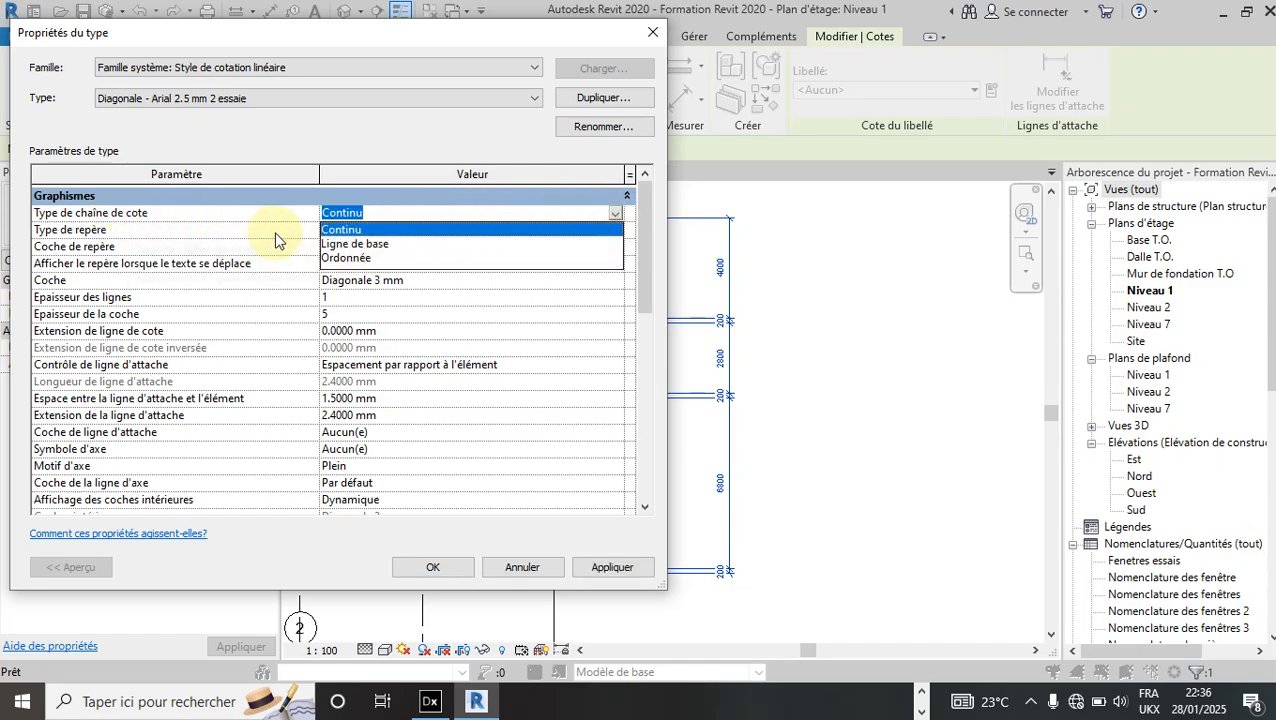
left_click(389, 245)
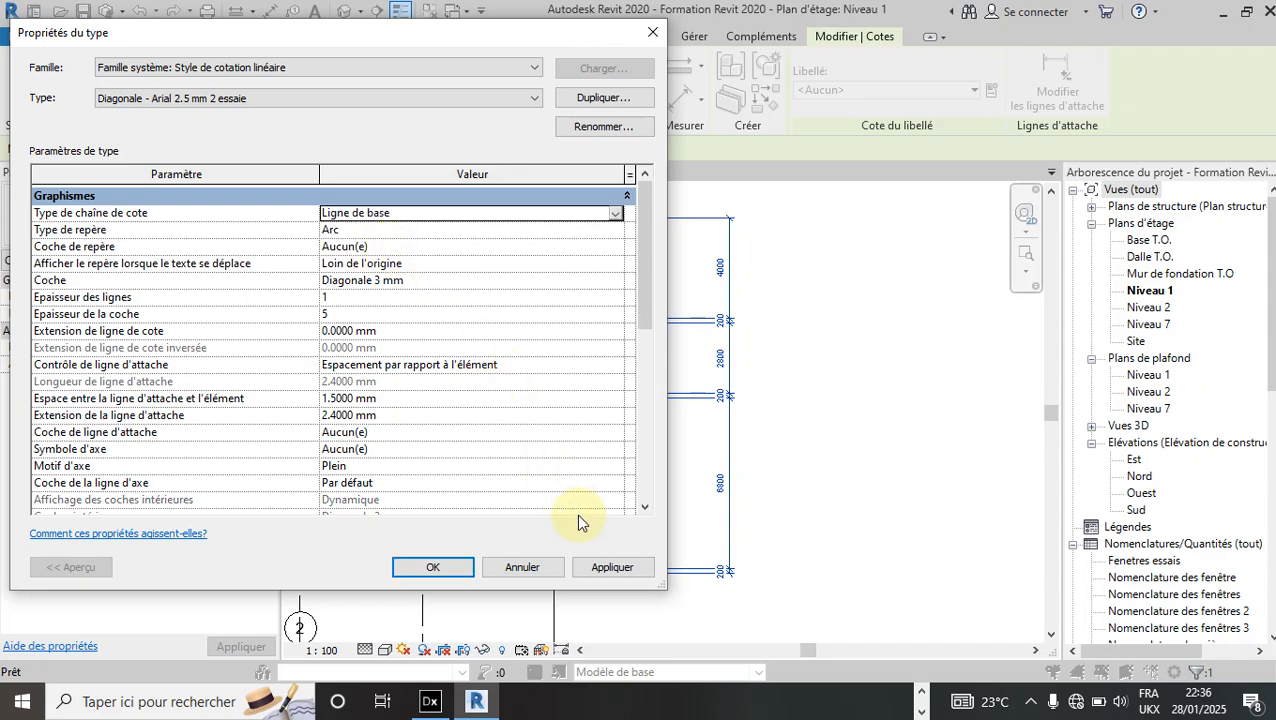
left_click(614, 567)
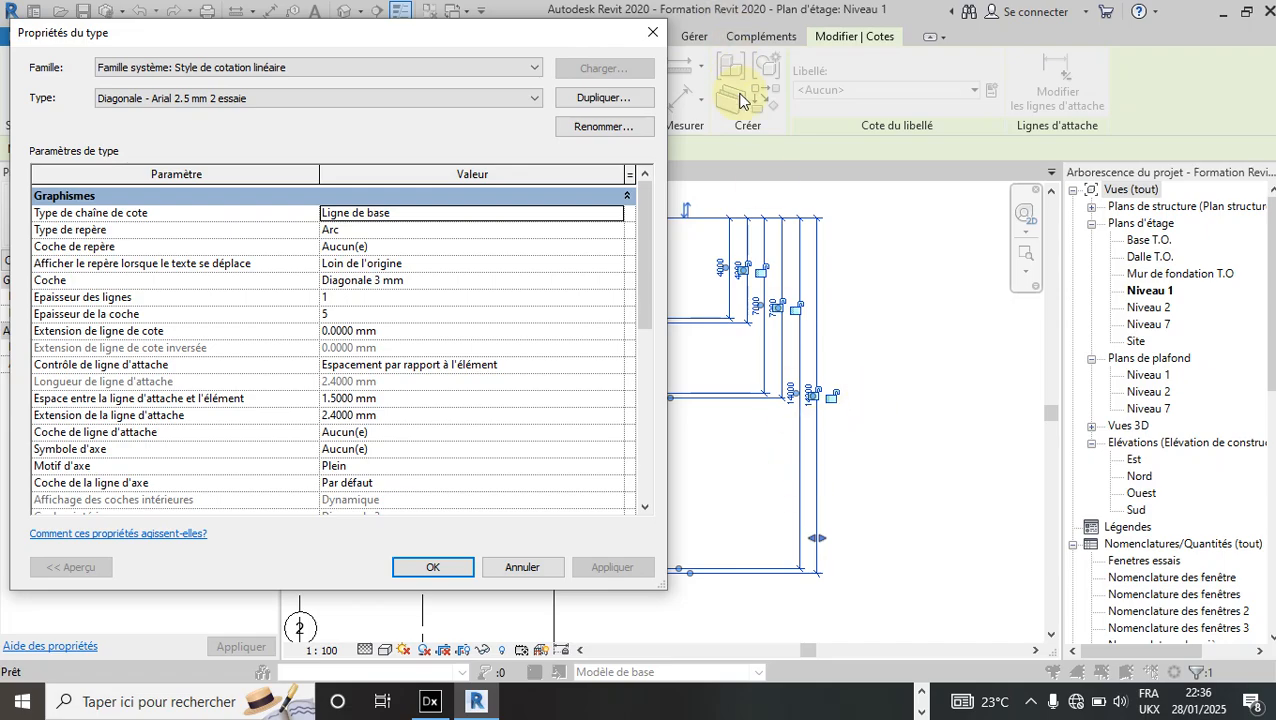
Set the dimension type's "Type de chaîne de cote" to "Continu" and apply it.
left_click(612, 213)
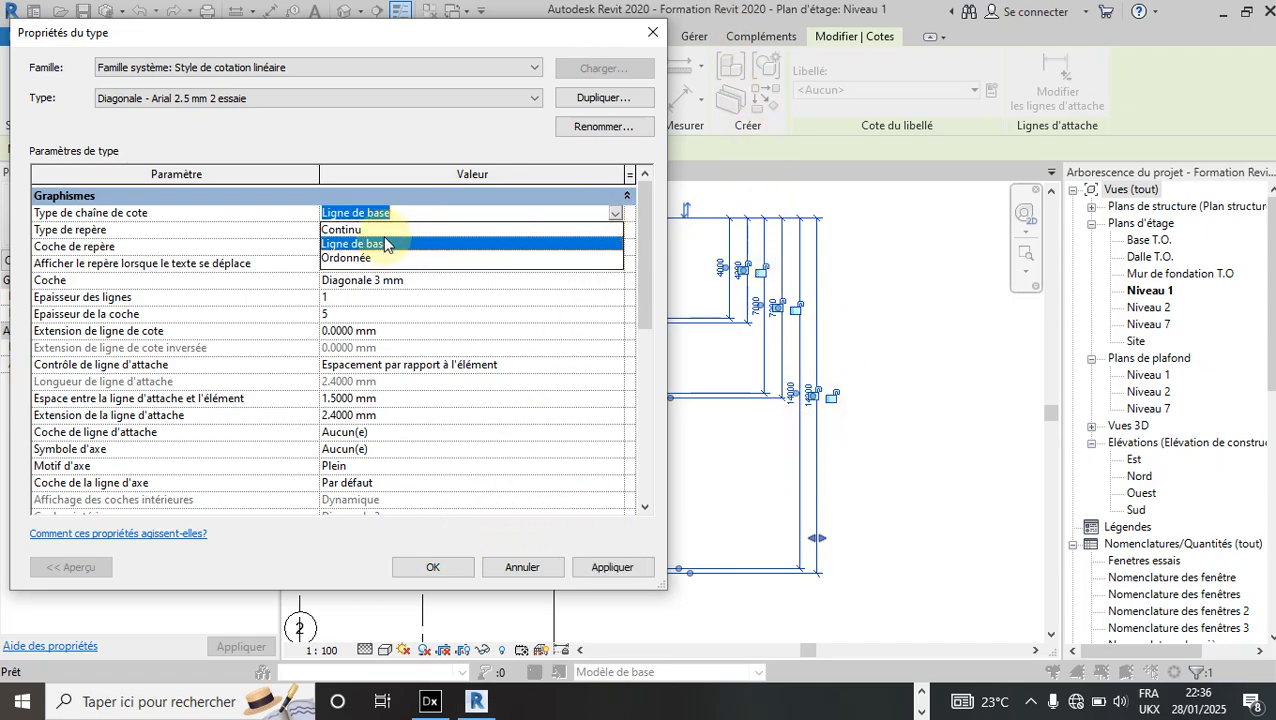
left_click(390, 228)
left_click(590, 566)
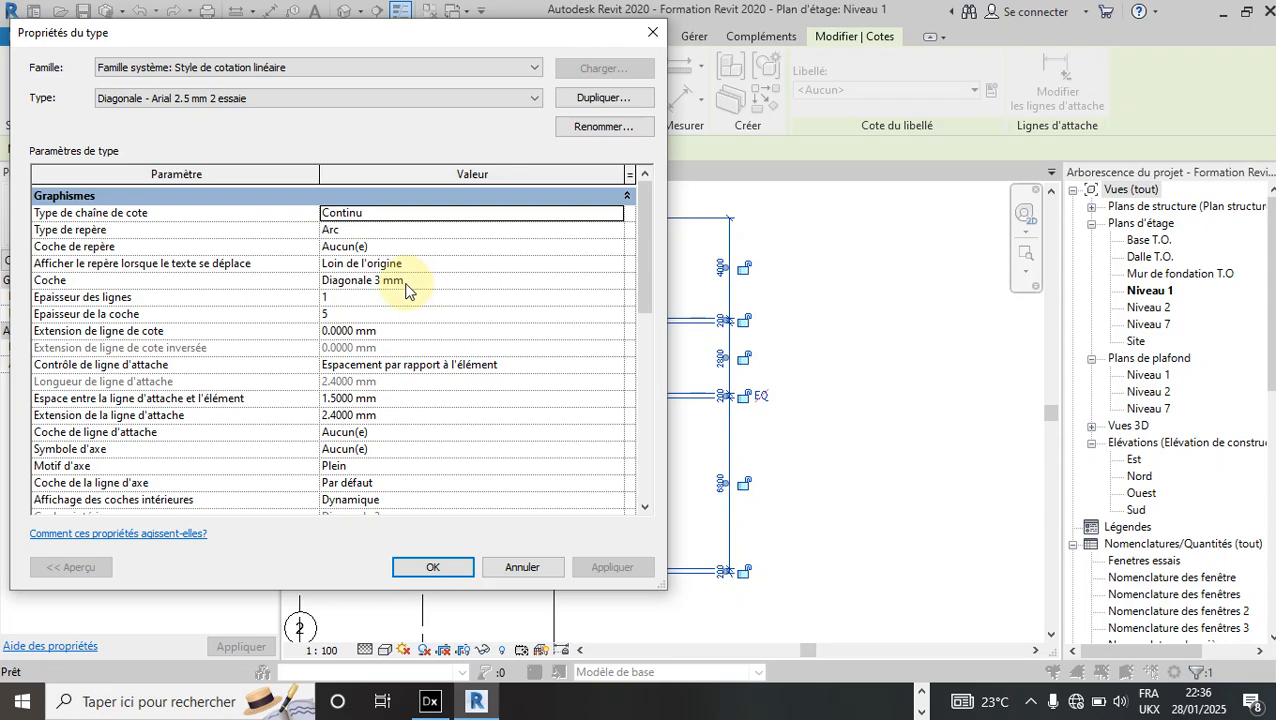
Set the dimension type's tick mark (Coche) to "Flèche 15 degrés", apply it and accept the type properties.
scroll(400, 295, "down", 1)
scroll(397, 300, "down", 1)
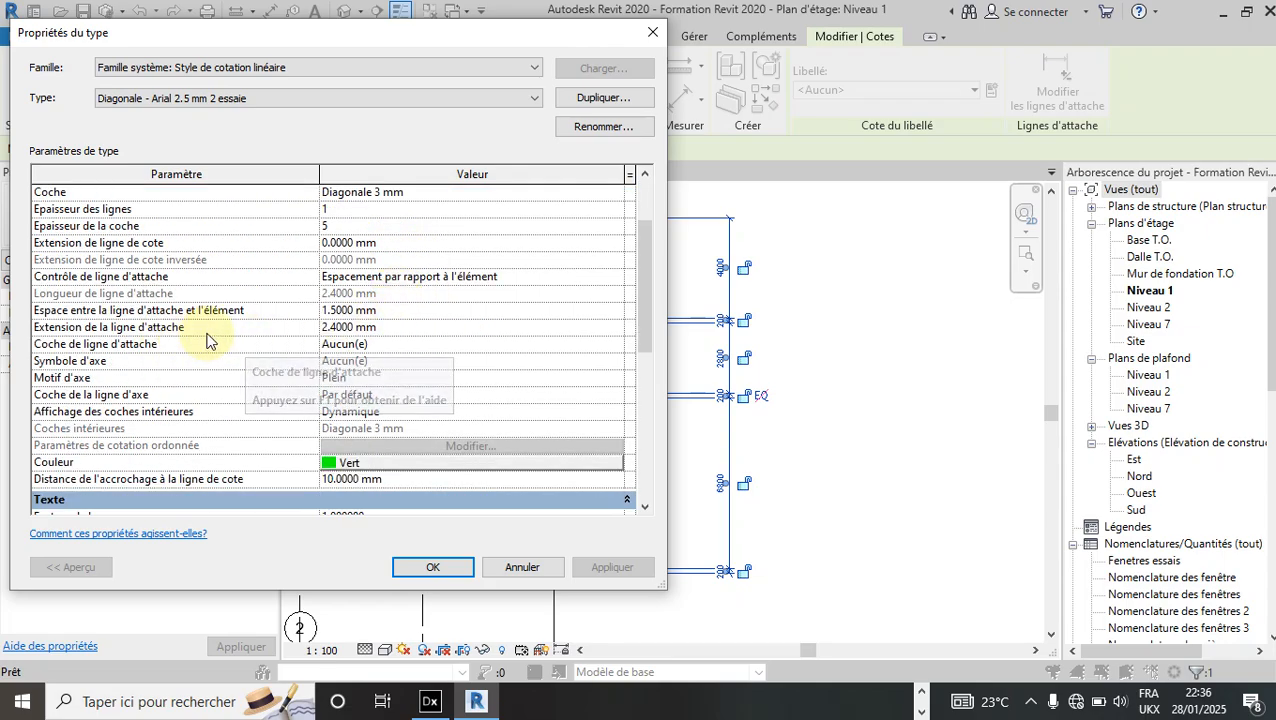
scroll(214, 328, "up", 2)
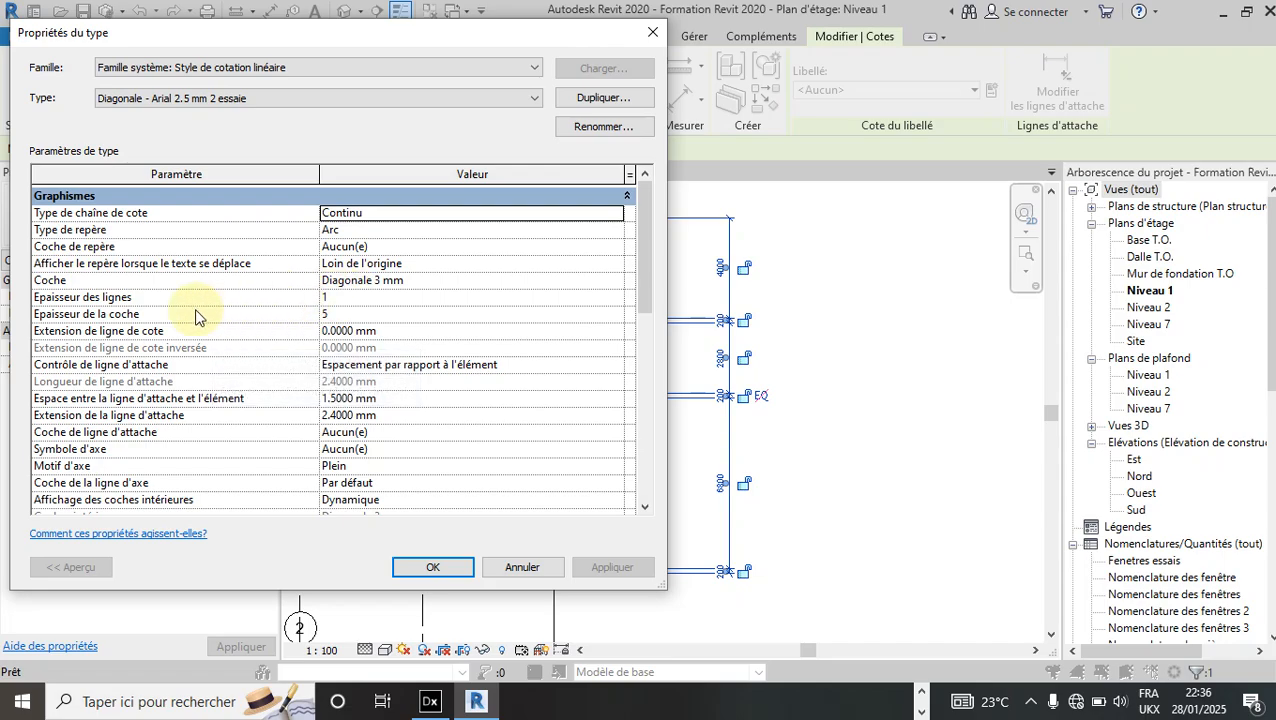
left_click(544, 282)
left_click(614, 283)
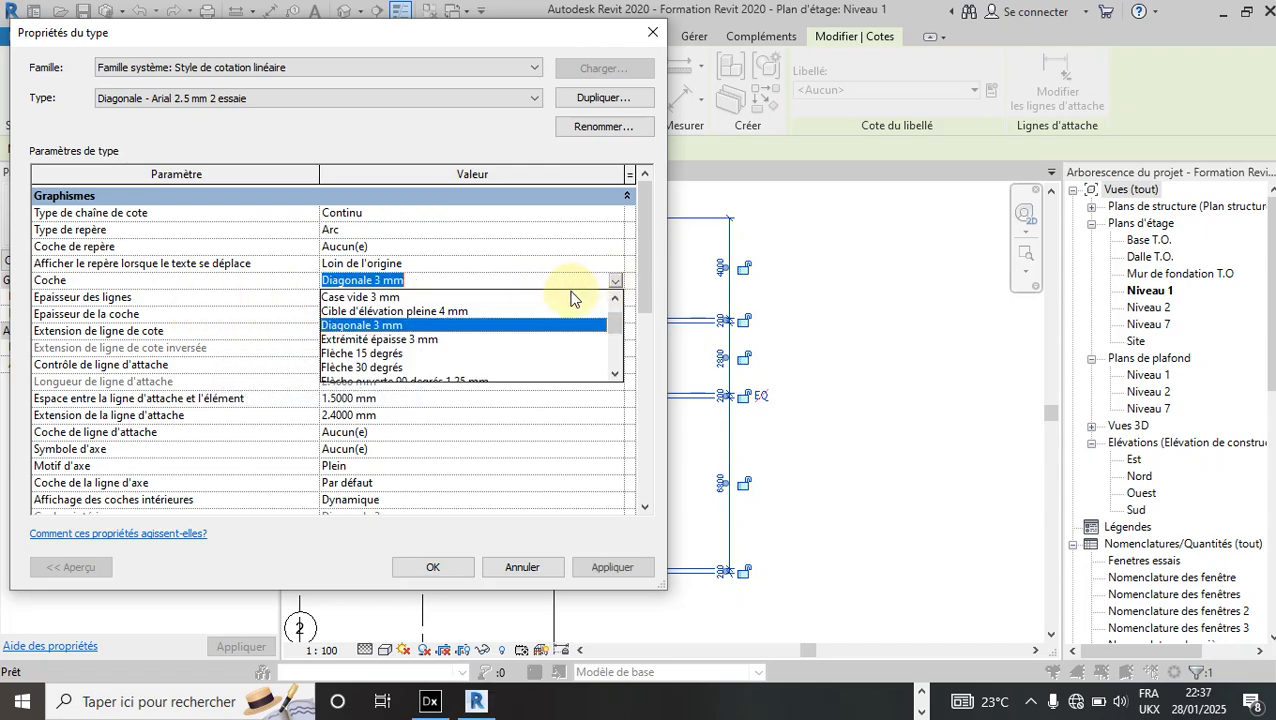
scroll(405, 358, "down", 1)
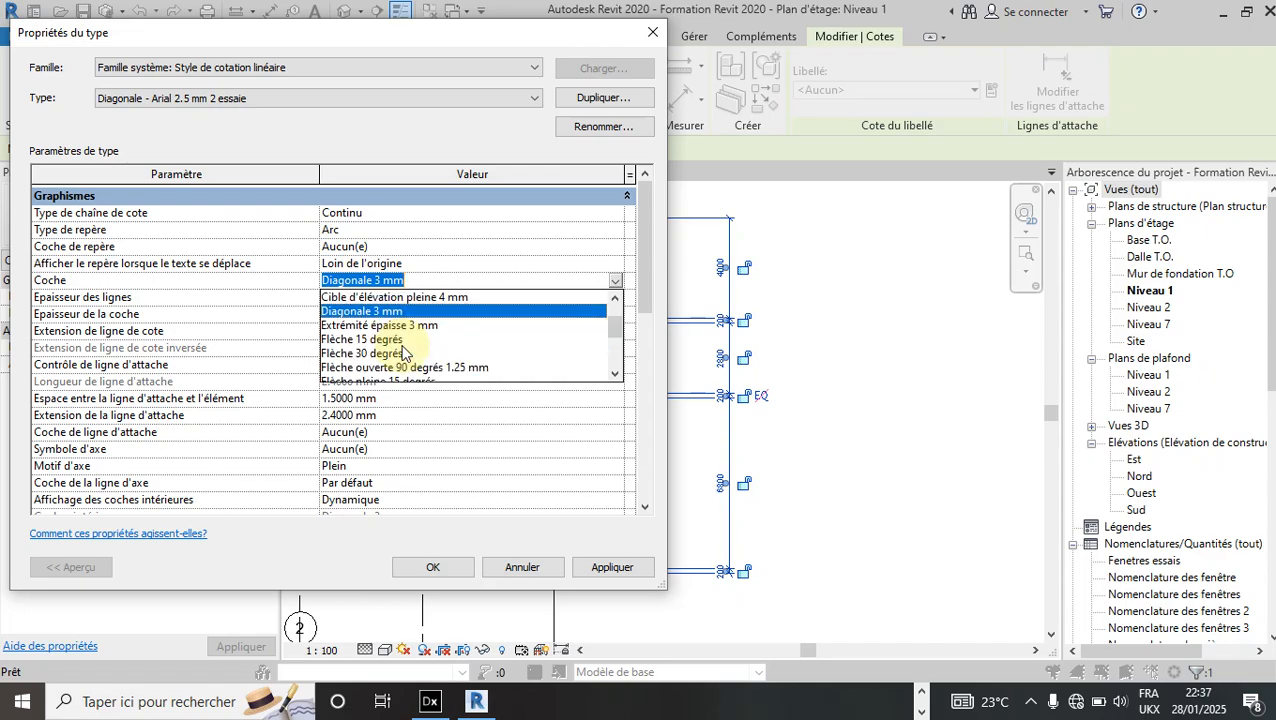
left_click(402, 353)
left_click(597, 568)
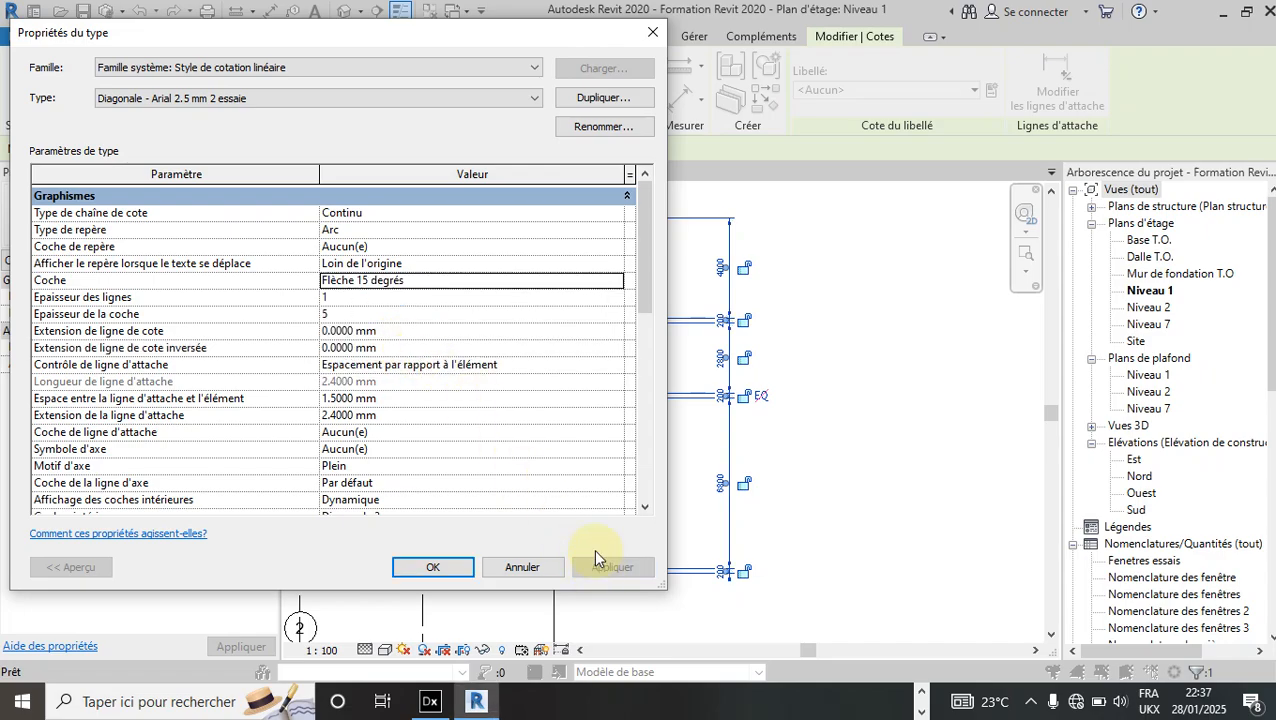
left_click(456, 570)
Examine the arrowheads of the selected vertical dimension string up close on the plan.
scroll(728, 212, "up", 5)
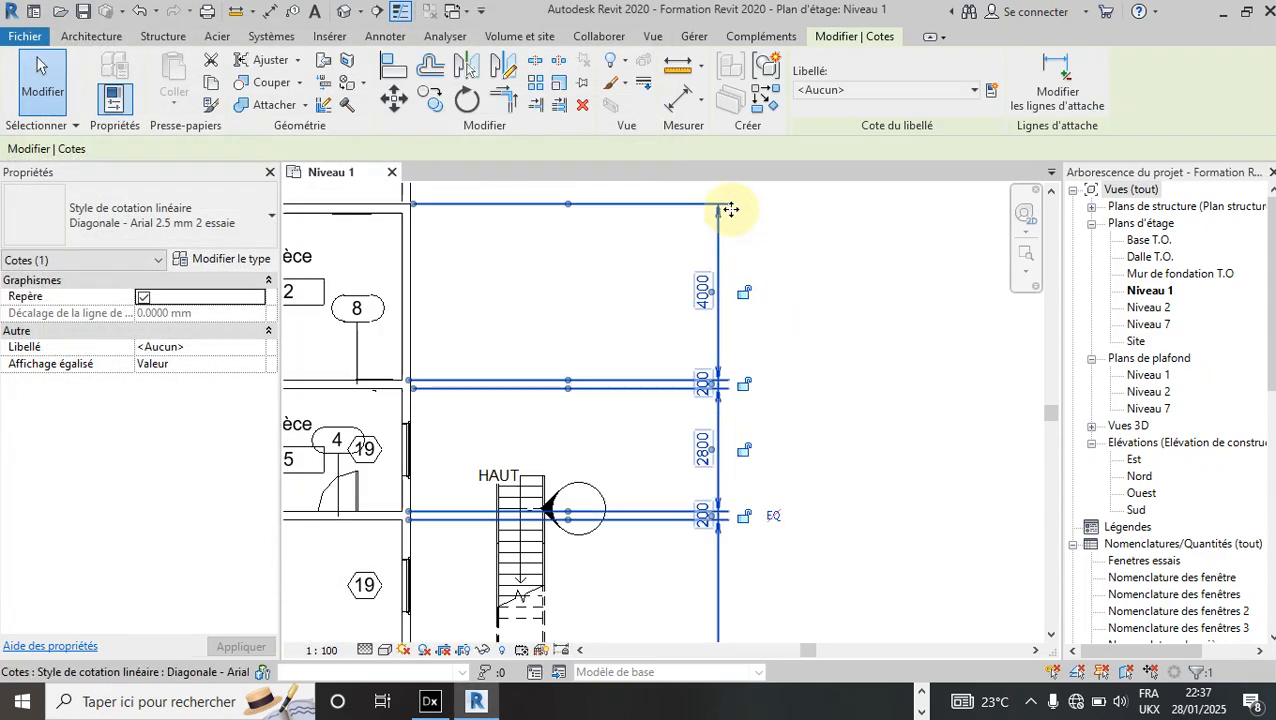
scroll(720, 215, "down", 4)
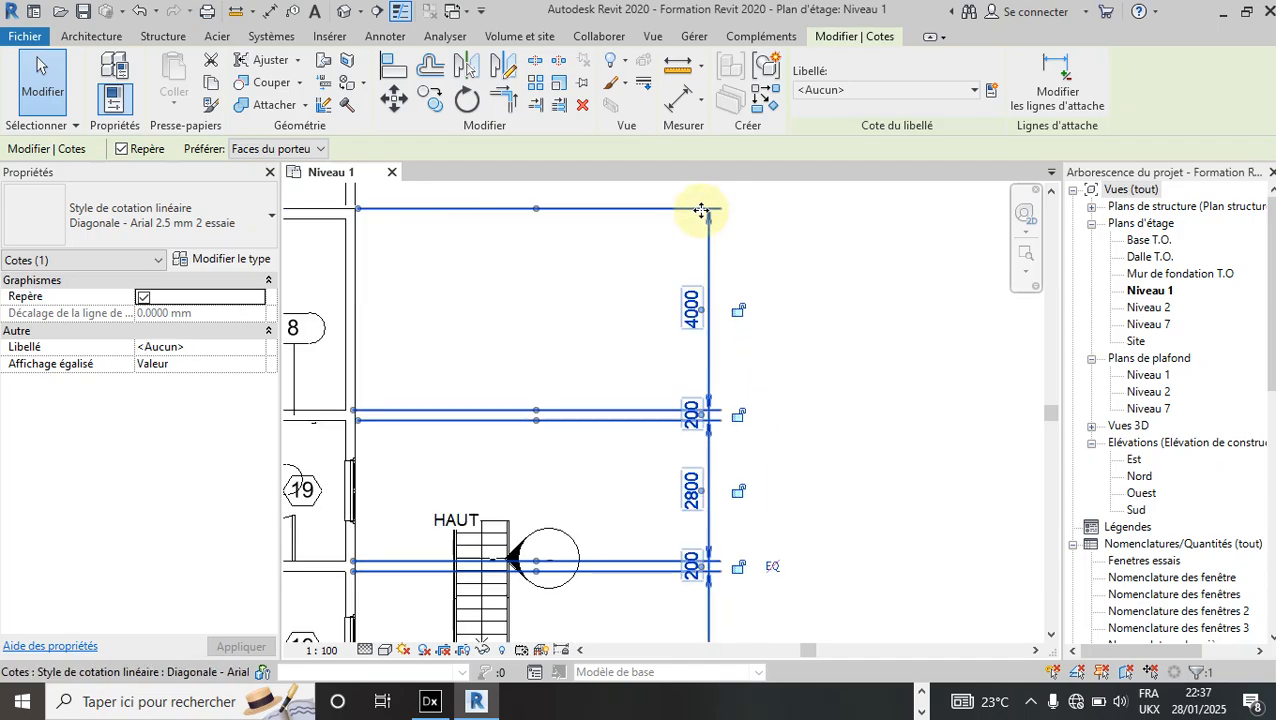
scroll(705, 205, "up", 5)
scroll(713, 212, "up", 2)
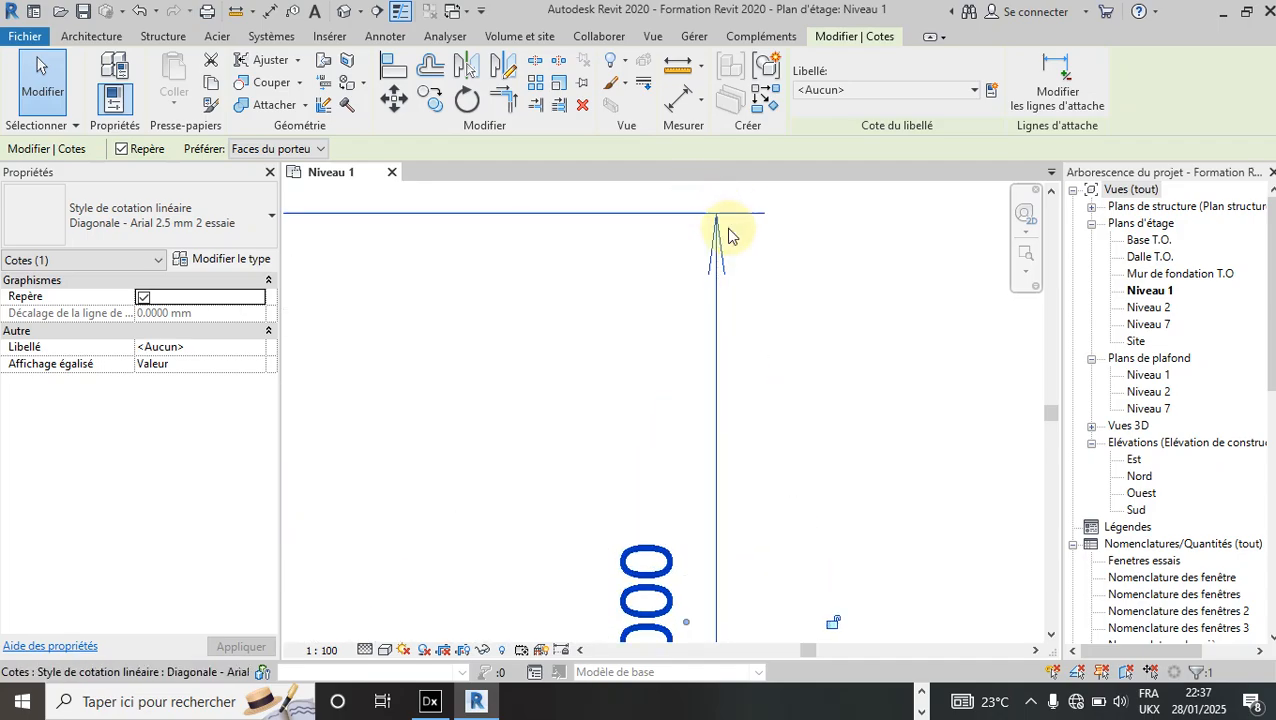
scroll(705, 205, "down", 3)
scroll(708, 214, "up", 5)
scroll(720, 260, "down", 8)
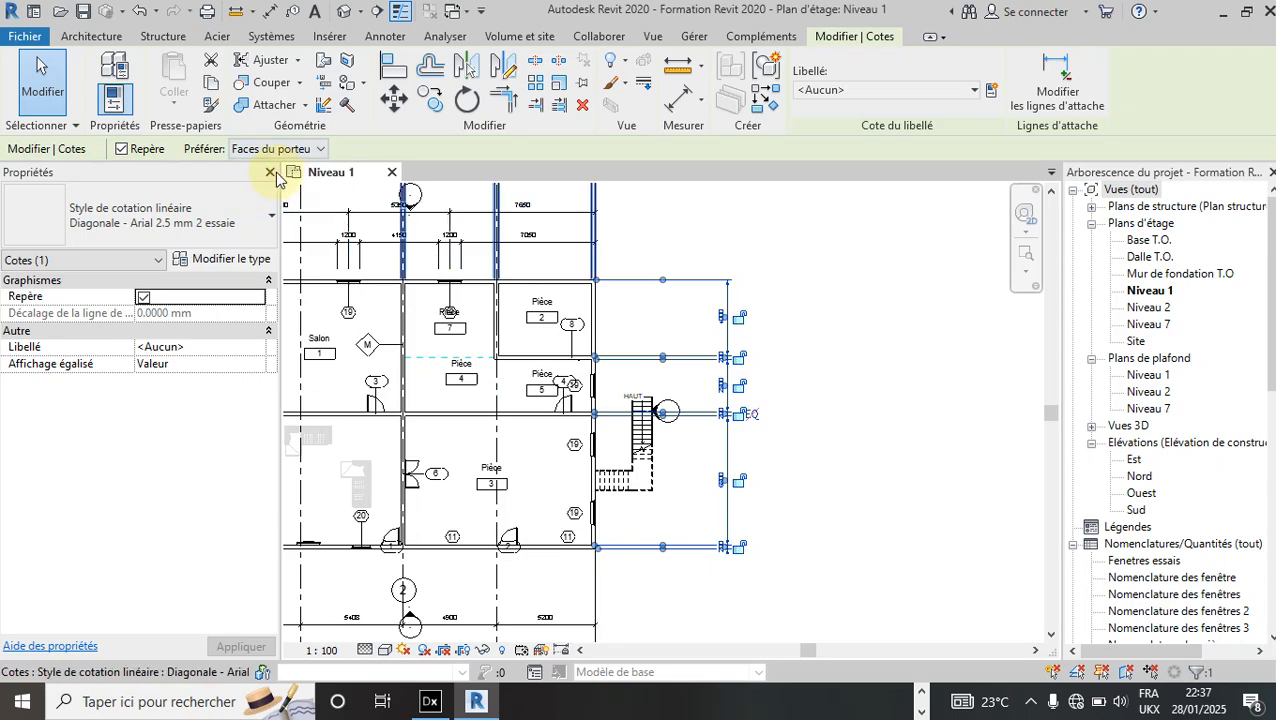
Set the dimension type's tick thickness (Epaisseur de la coche) to 7, apply it and accept the type properties.
left_click(258, 260)
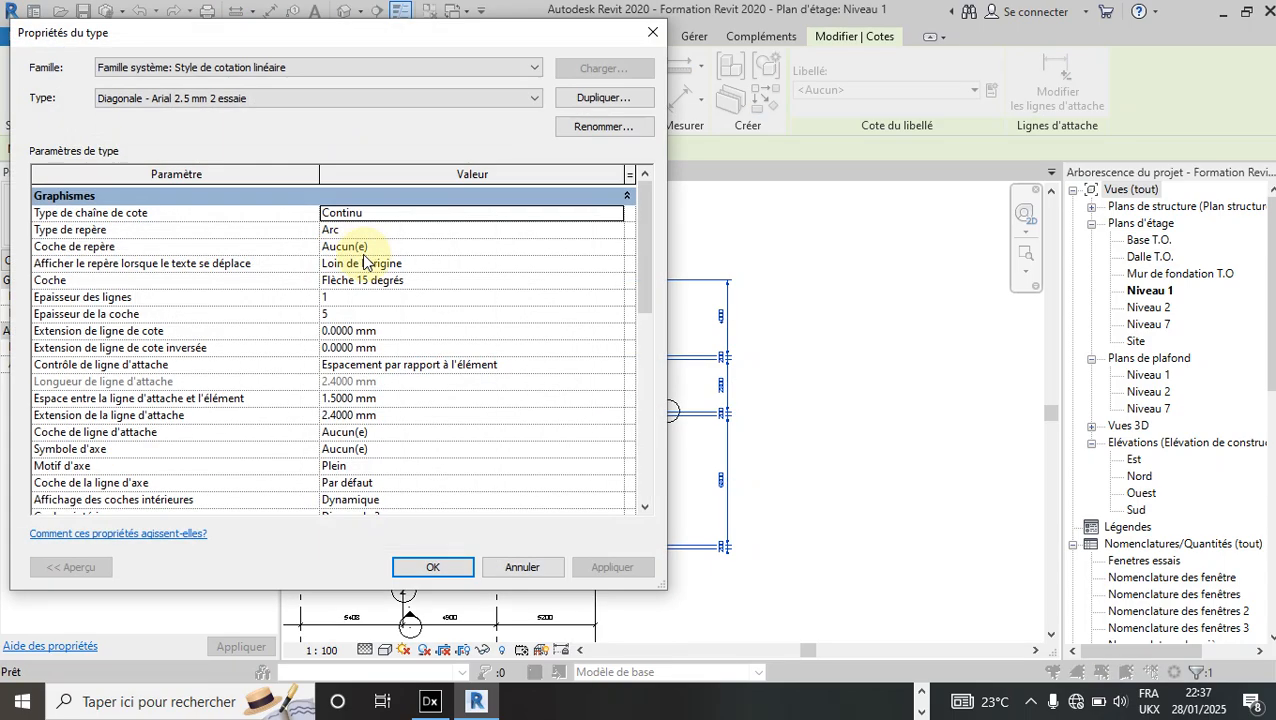
left_click(378, 314)
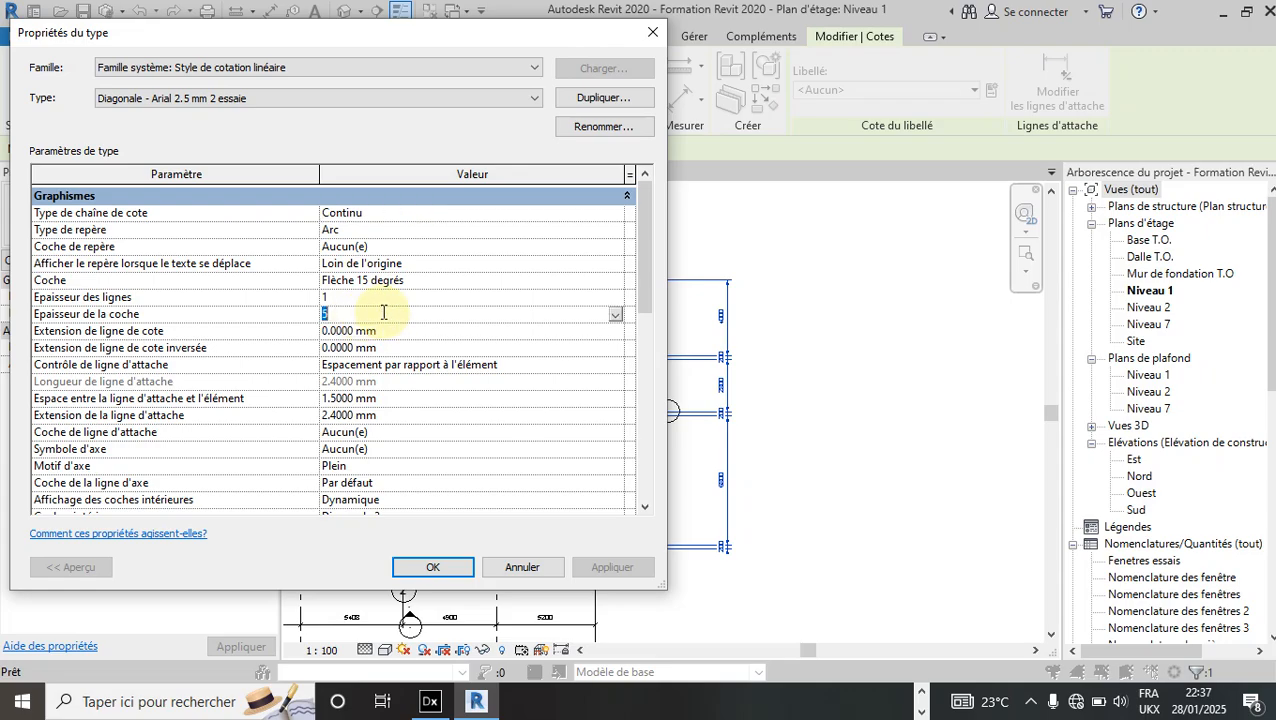
left_click(616, 318)
left_click(369, 374)
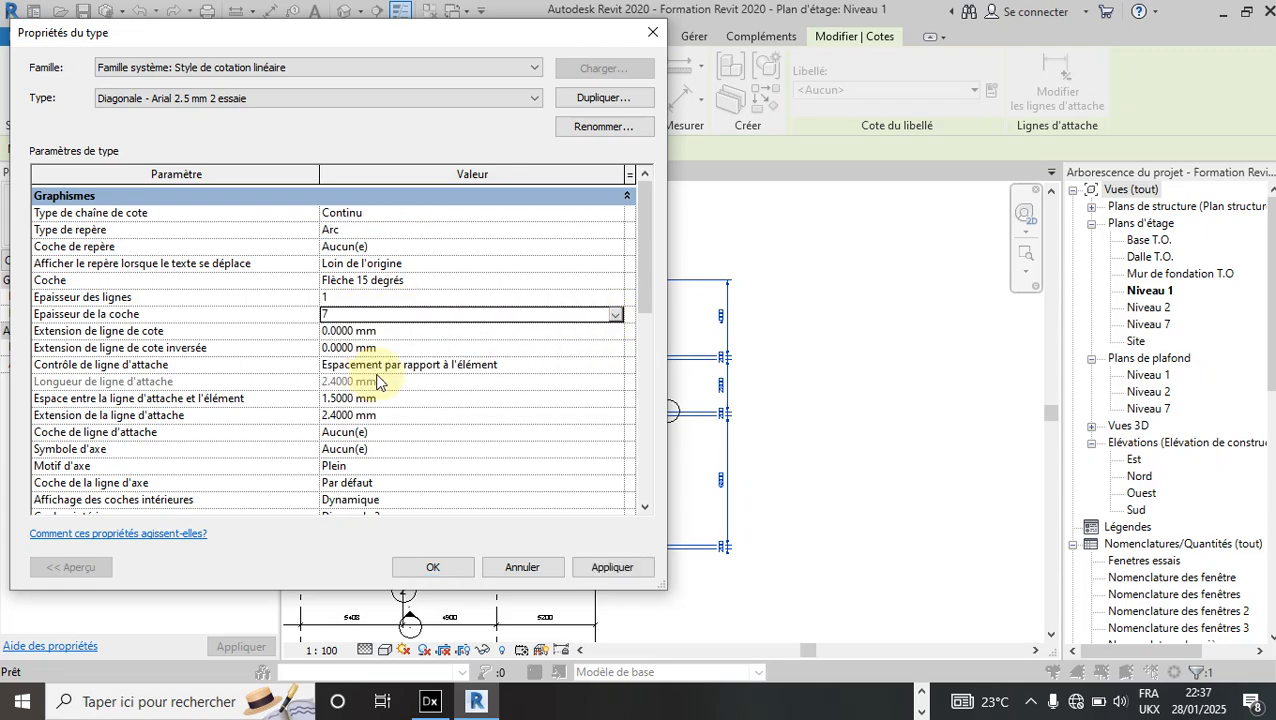
left_click(611, 565)
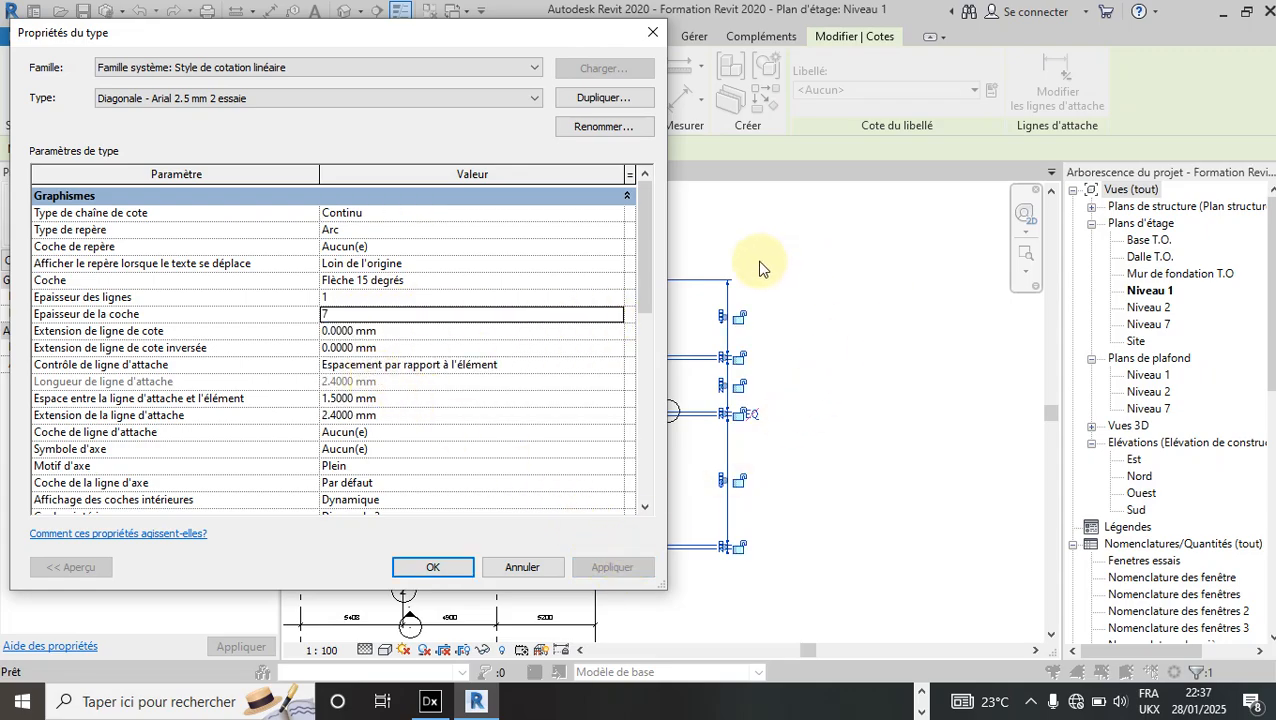
left_click(402, 566)
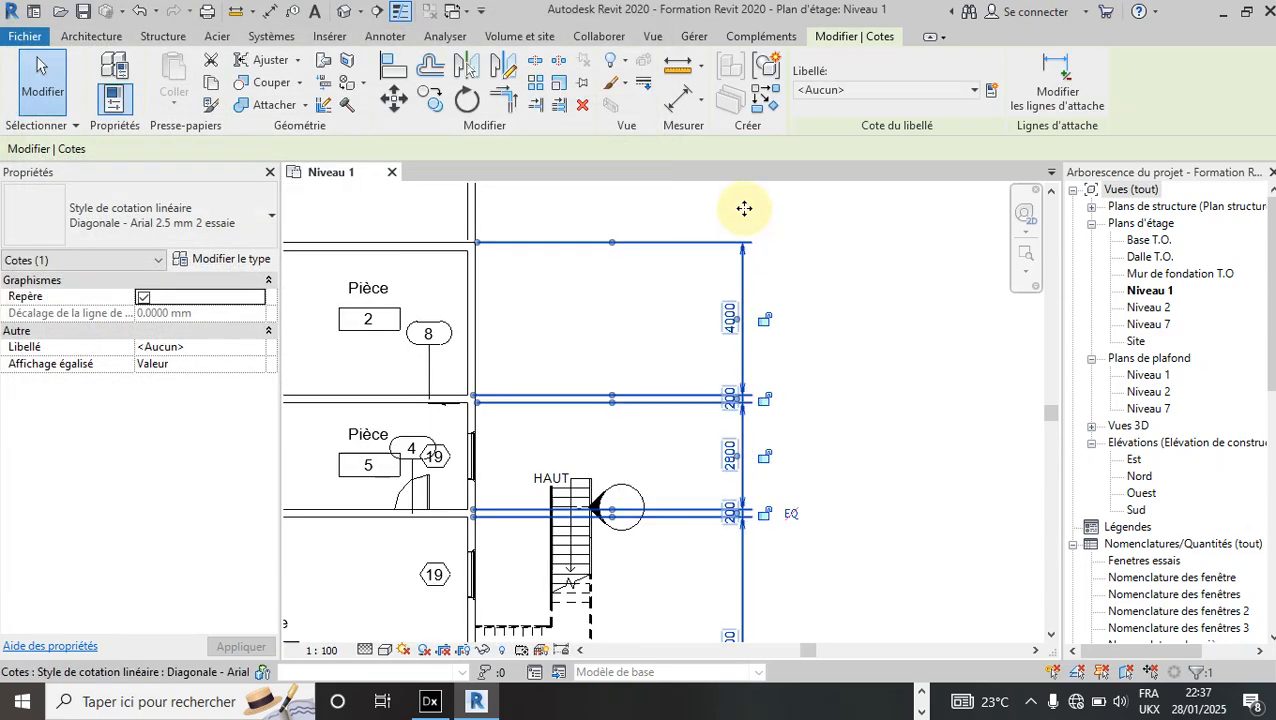
Deselect the vertical dimension string, check the line weight of its uppermost arrowhead, and select the string again.
scroll(750, 240, "up", 5)
key("Escape")
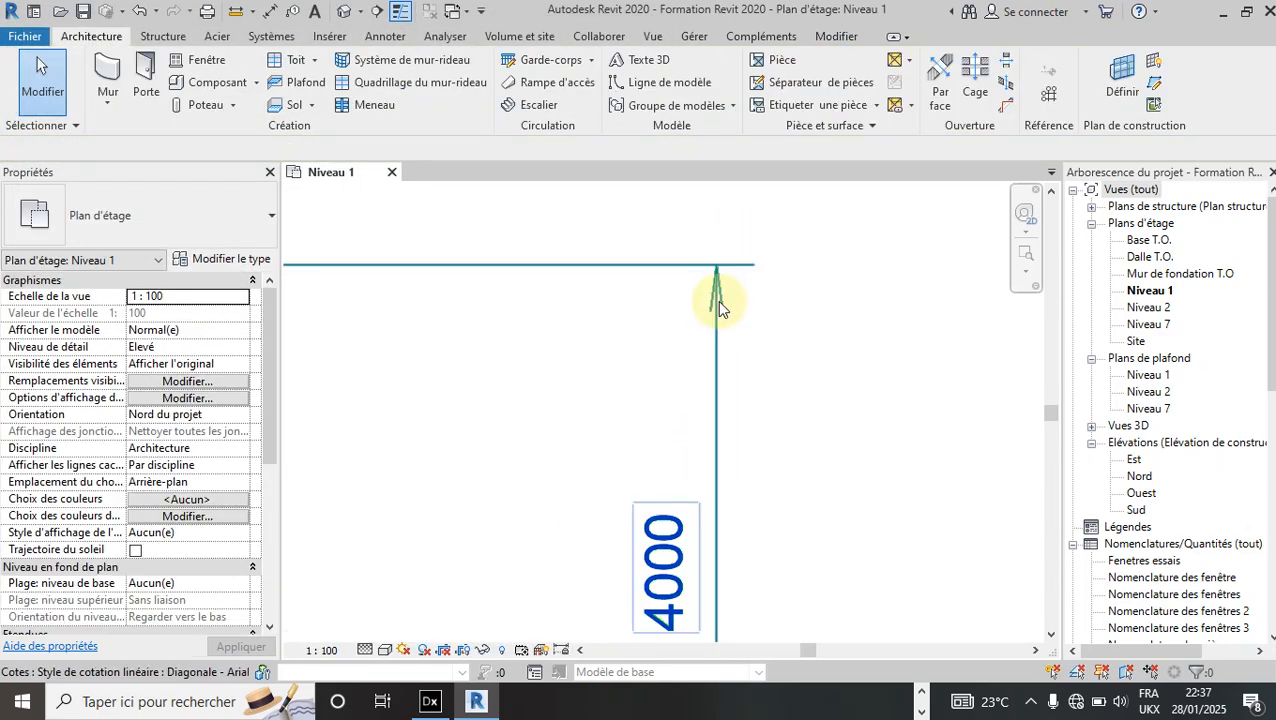
left_click(717, 300)
scroll(765, 342, "down", 3)
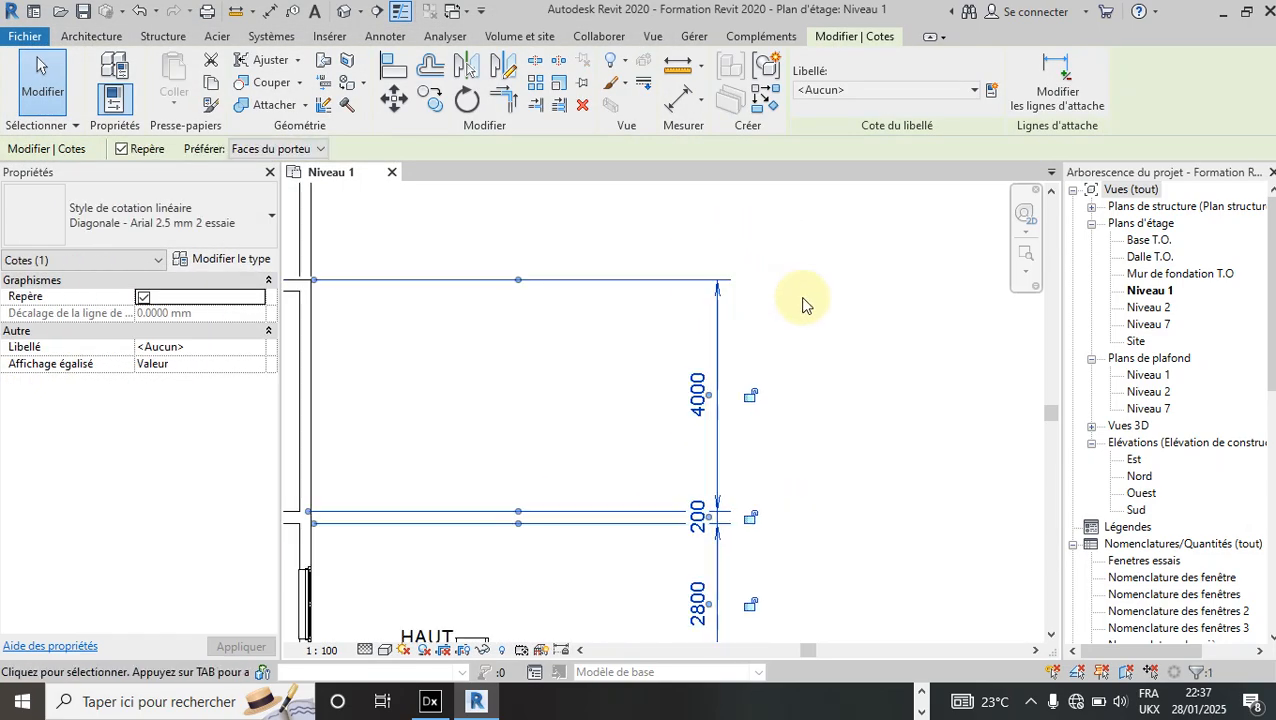
scroll(803, 305, "down", 2)
scroll(749, 299, "down", 1)
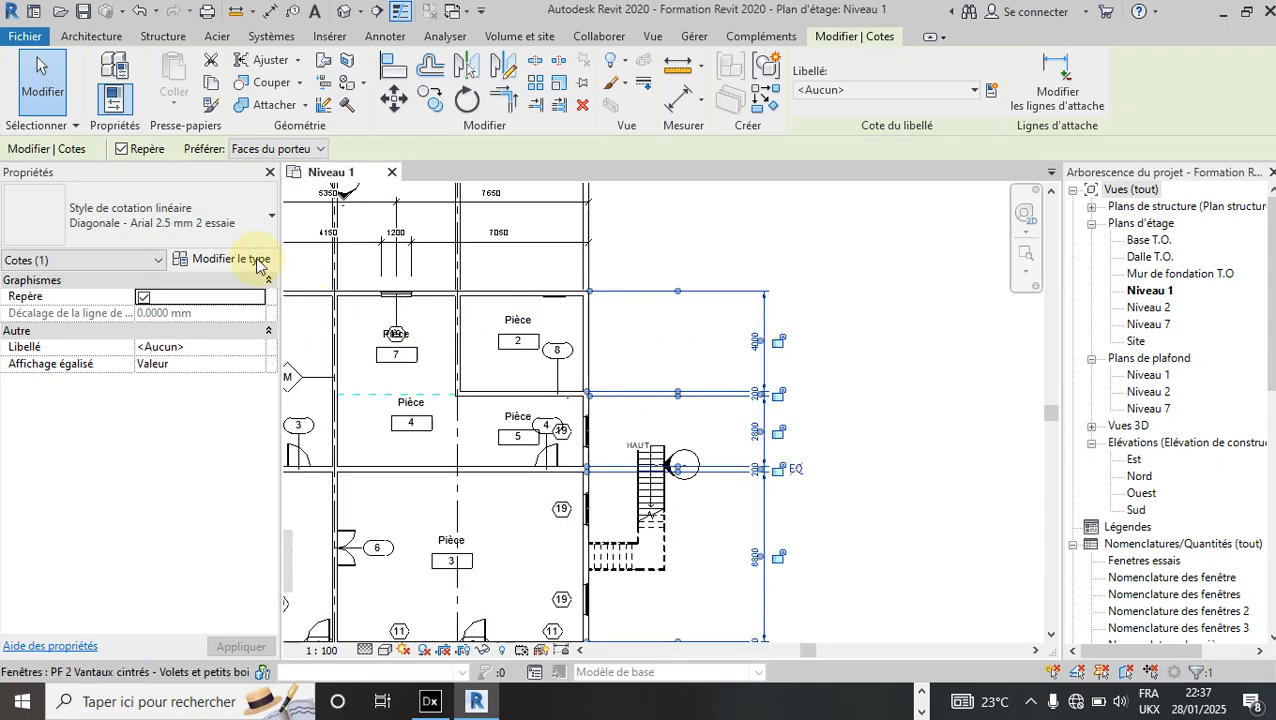
Set the dimension type's "Espace entre la ligne d'attache et l'élément" to 30 mm, apply it and accept the type properties.
left_click(258, 263)
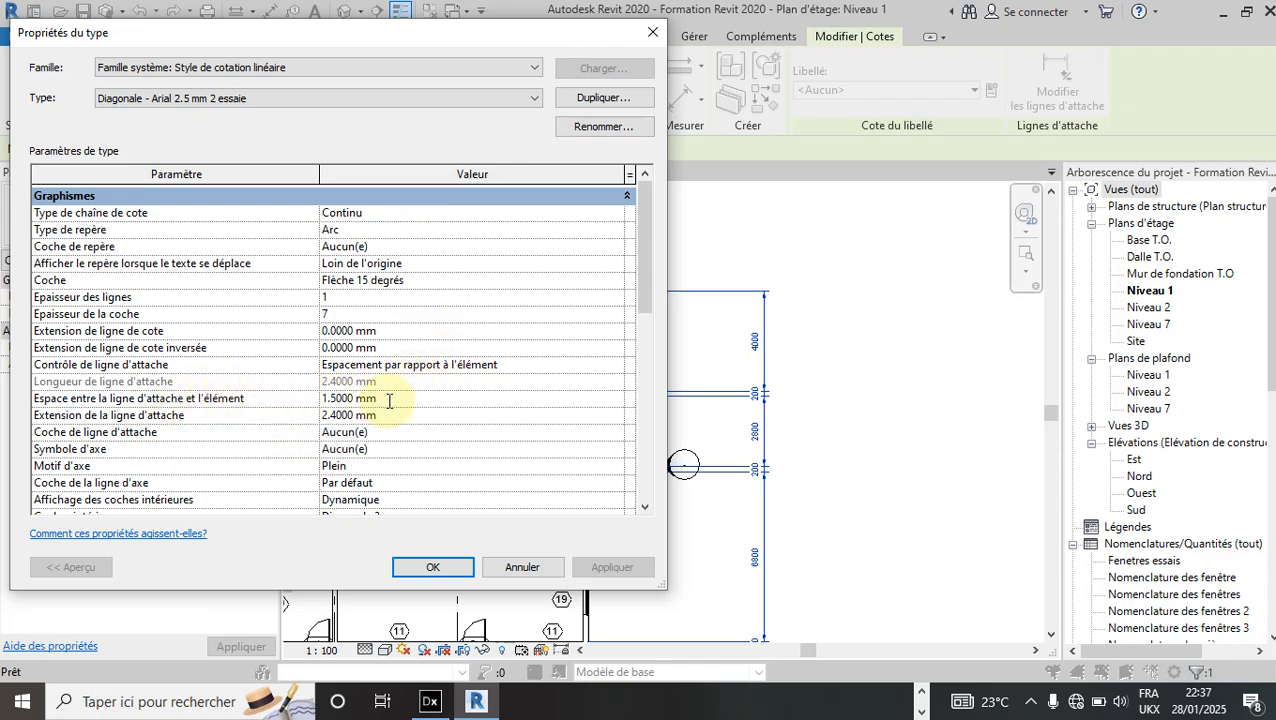
left_click(259, 397)
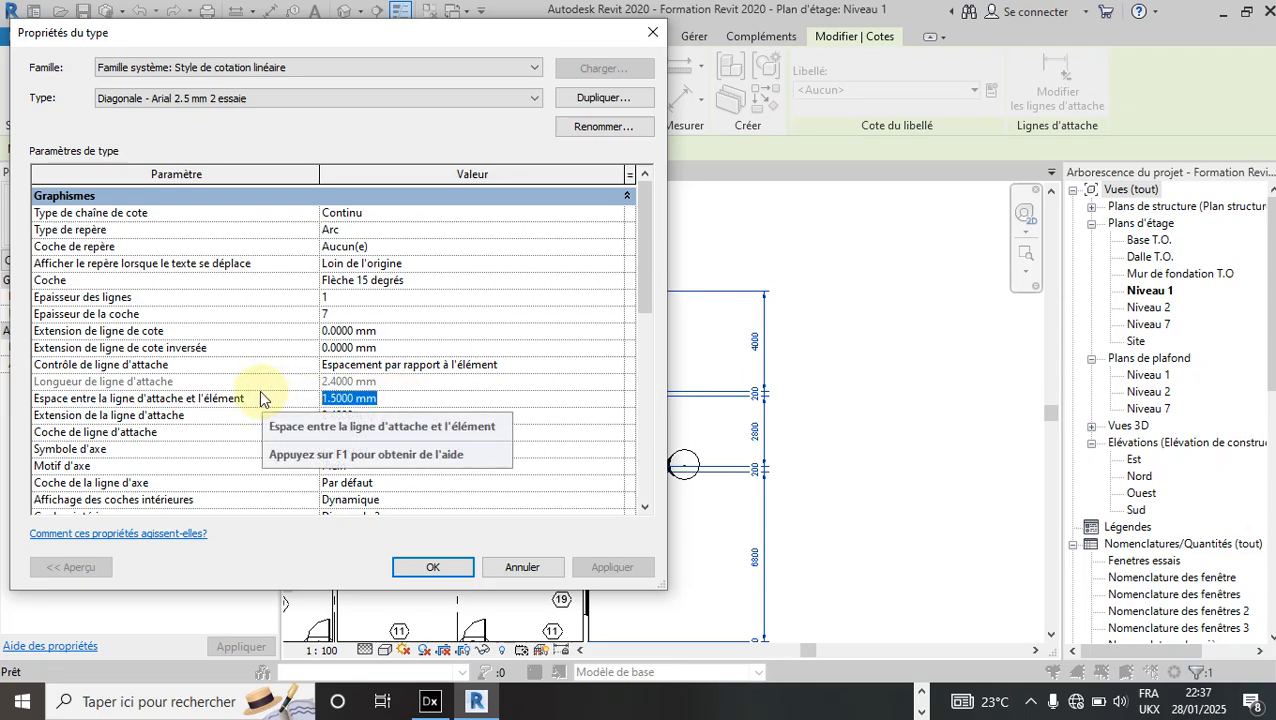
type("1")
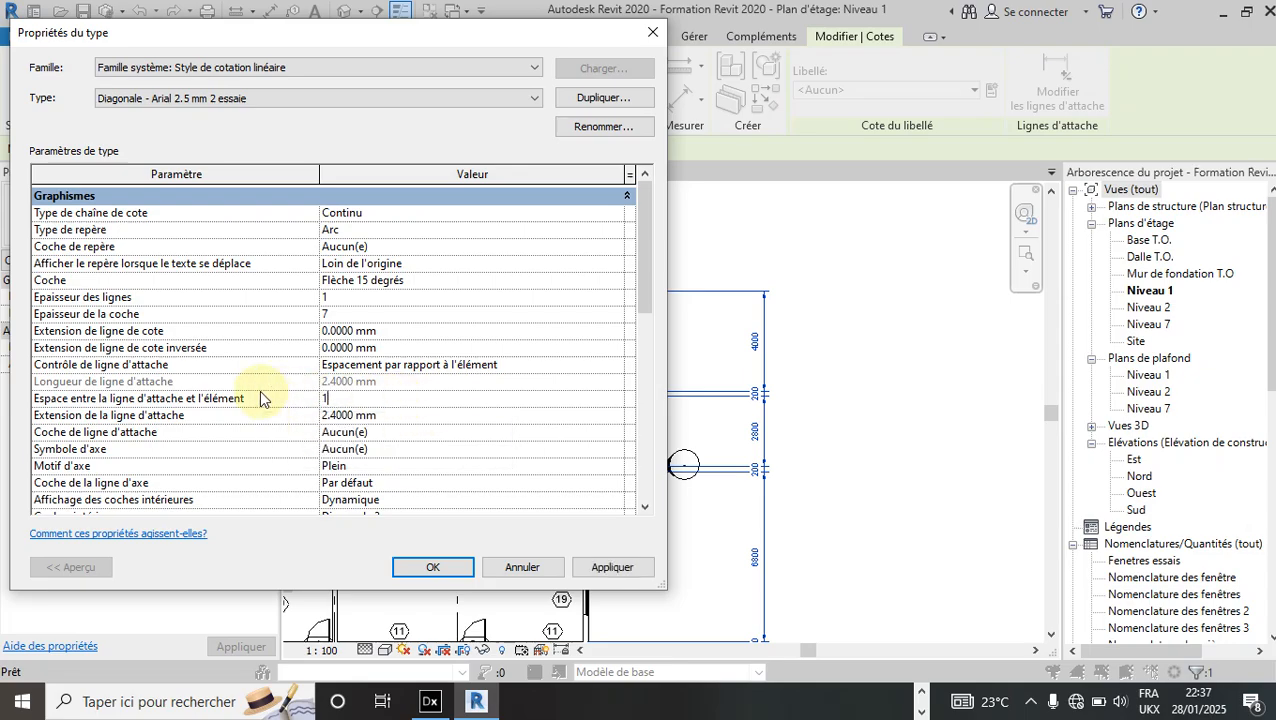
key("BackSpace")
type("30")
left_click(607, 565)
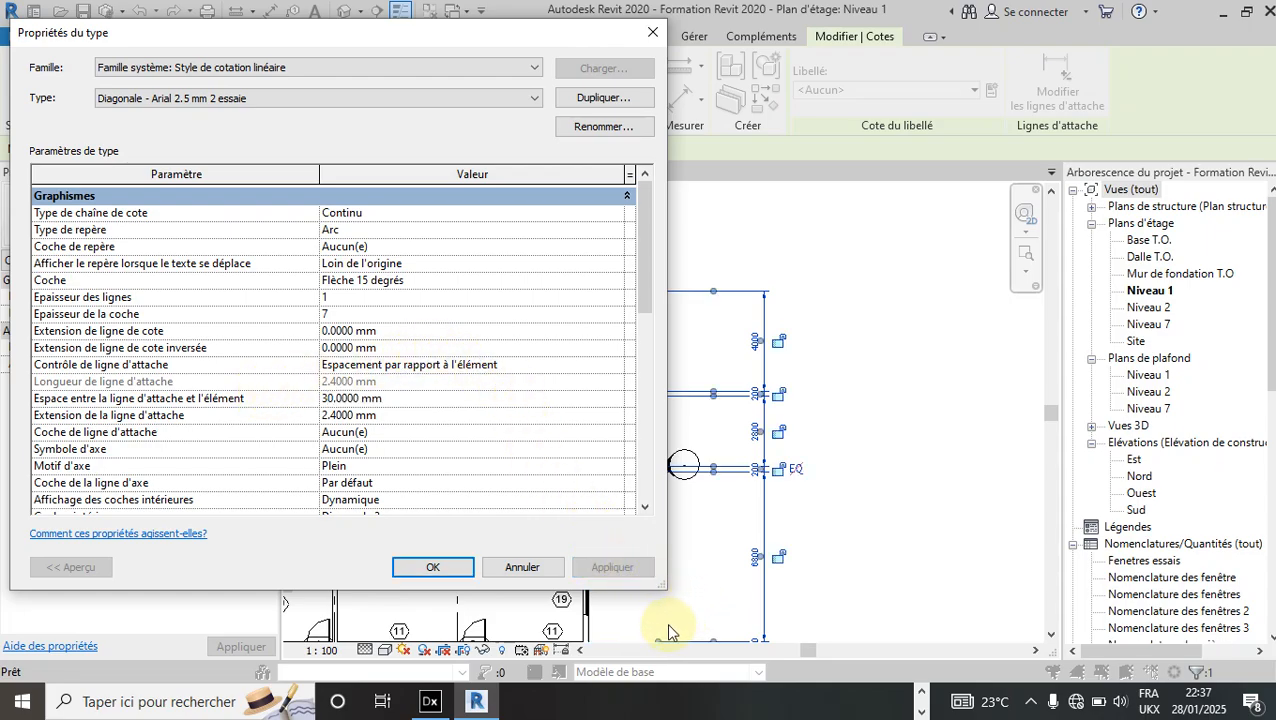
left_click(433, 567)
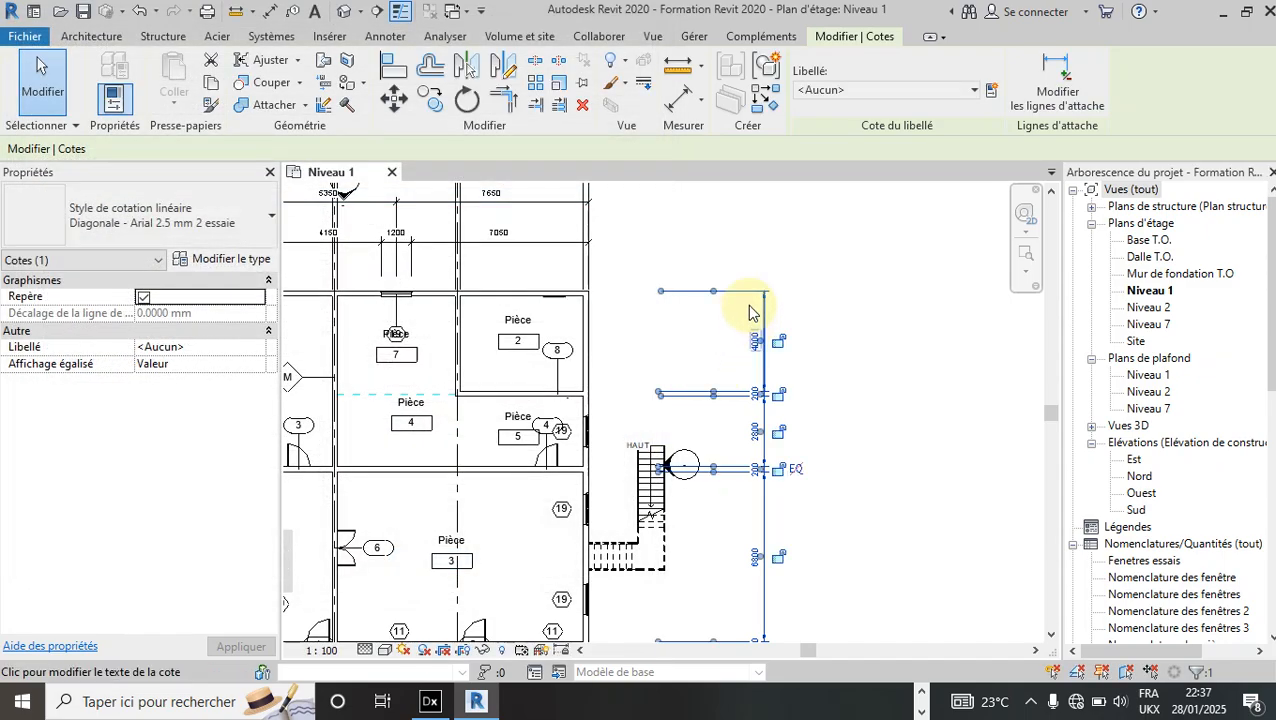
Set the dimension type's "Espace entre la ligne d'attache et l'élément" to 1.5 mm and apply it.
scroll(683, 427, "up", 3)
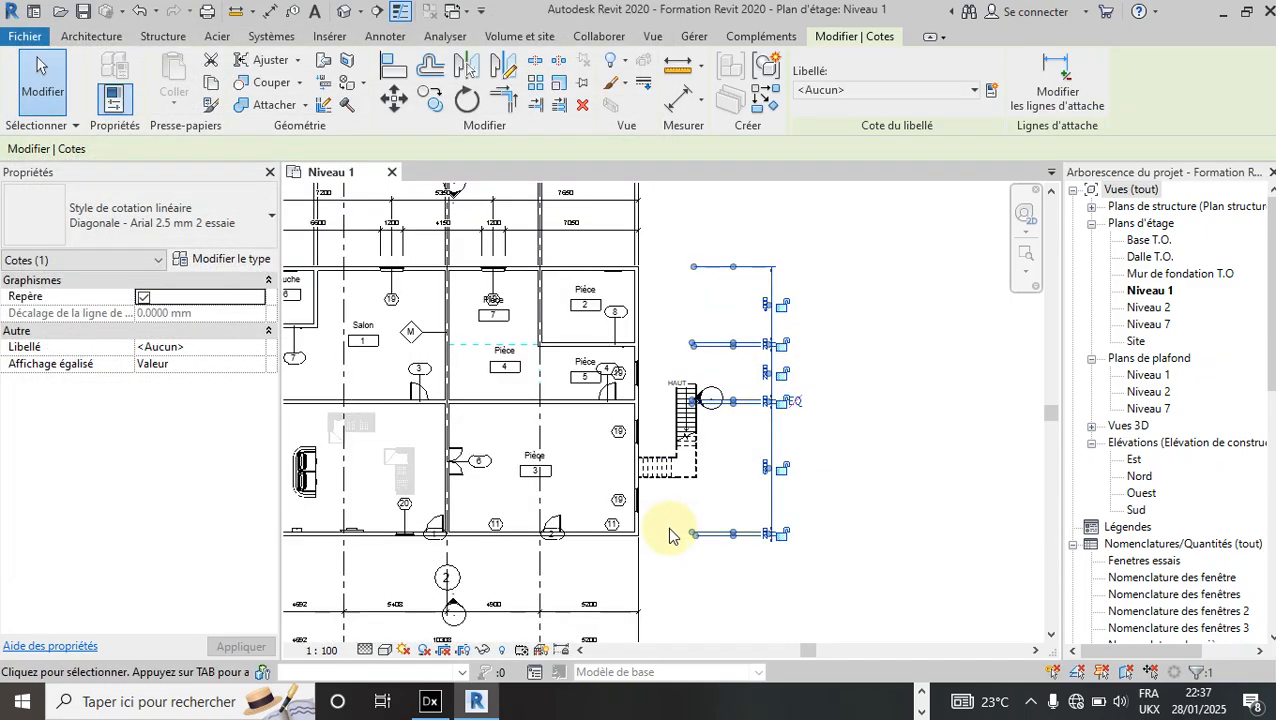
scroll(640, 560, "up", 1)
scroll(648, 553, "down", 1)
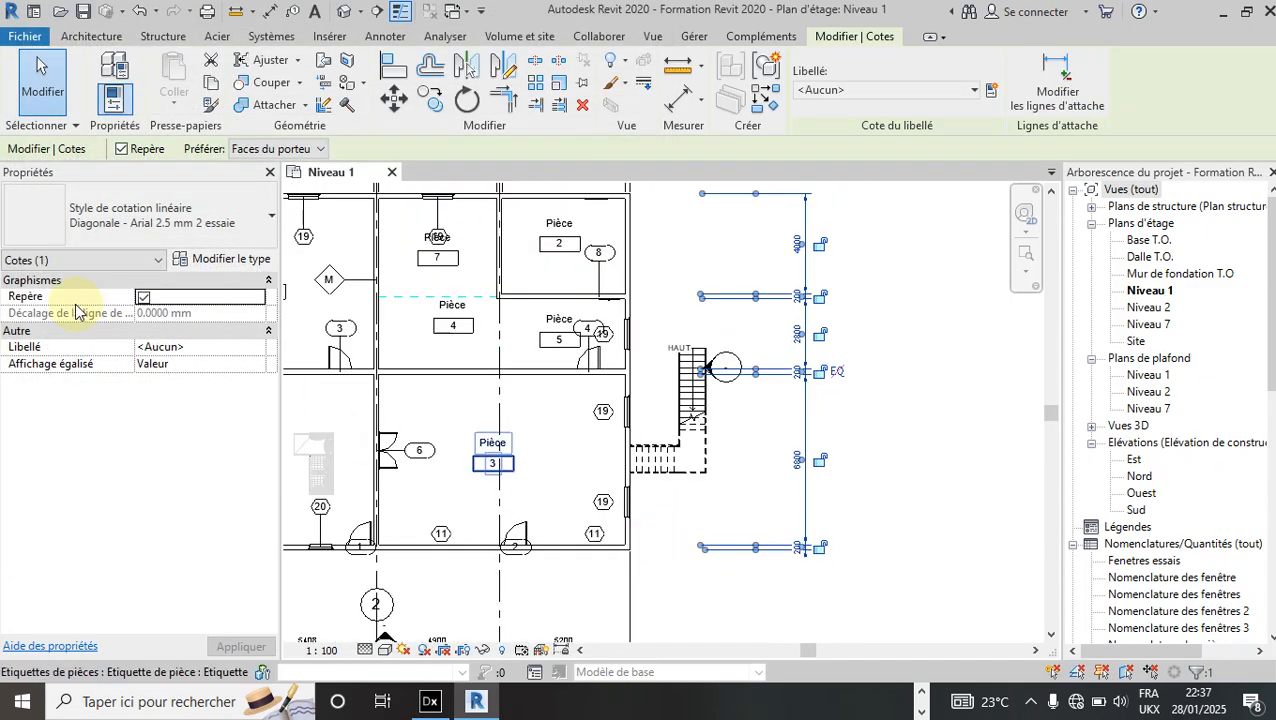
left_click(215, 259)
left_click(403, 397)
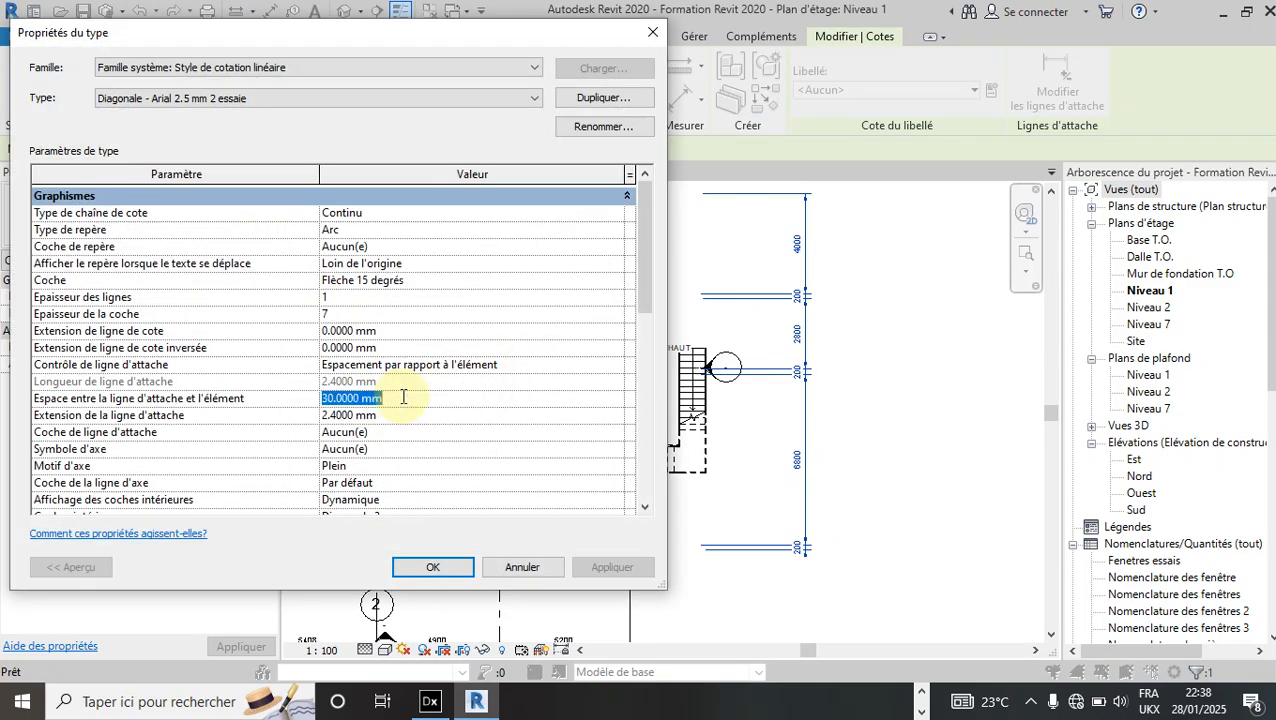
type("1")
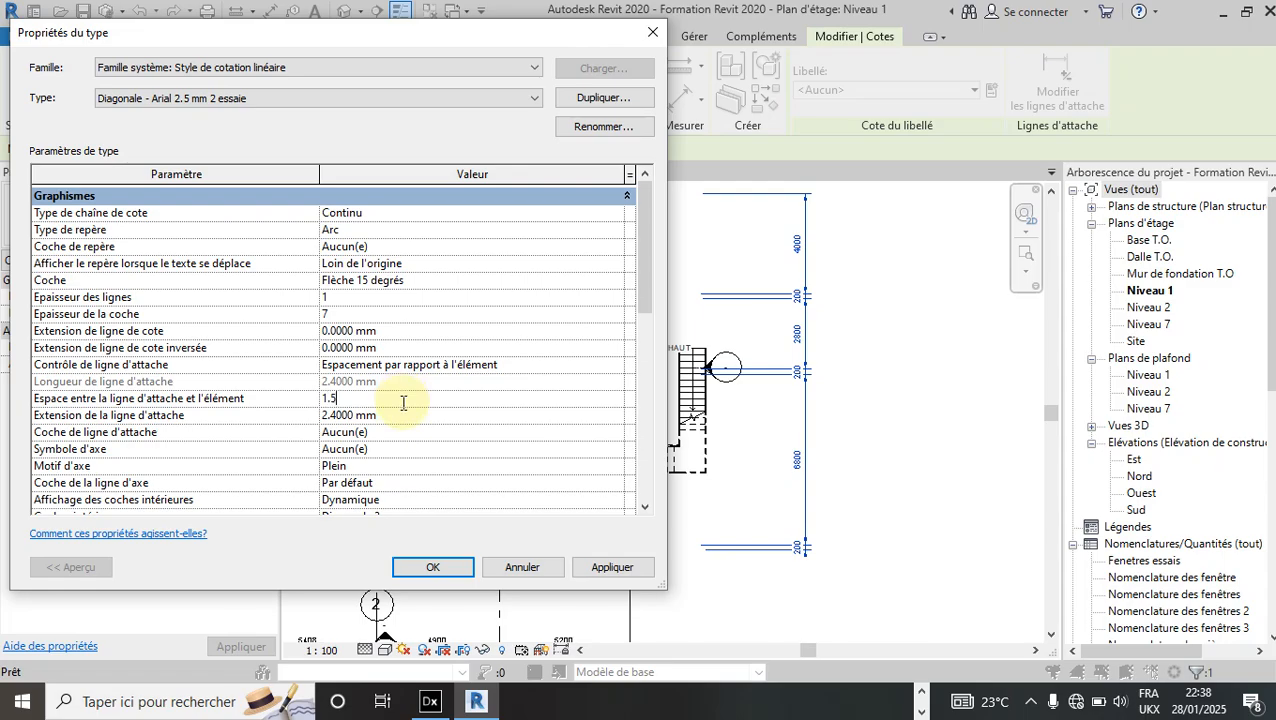
type(".5")
key("Return")
left_click(612, 567)
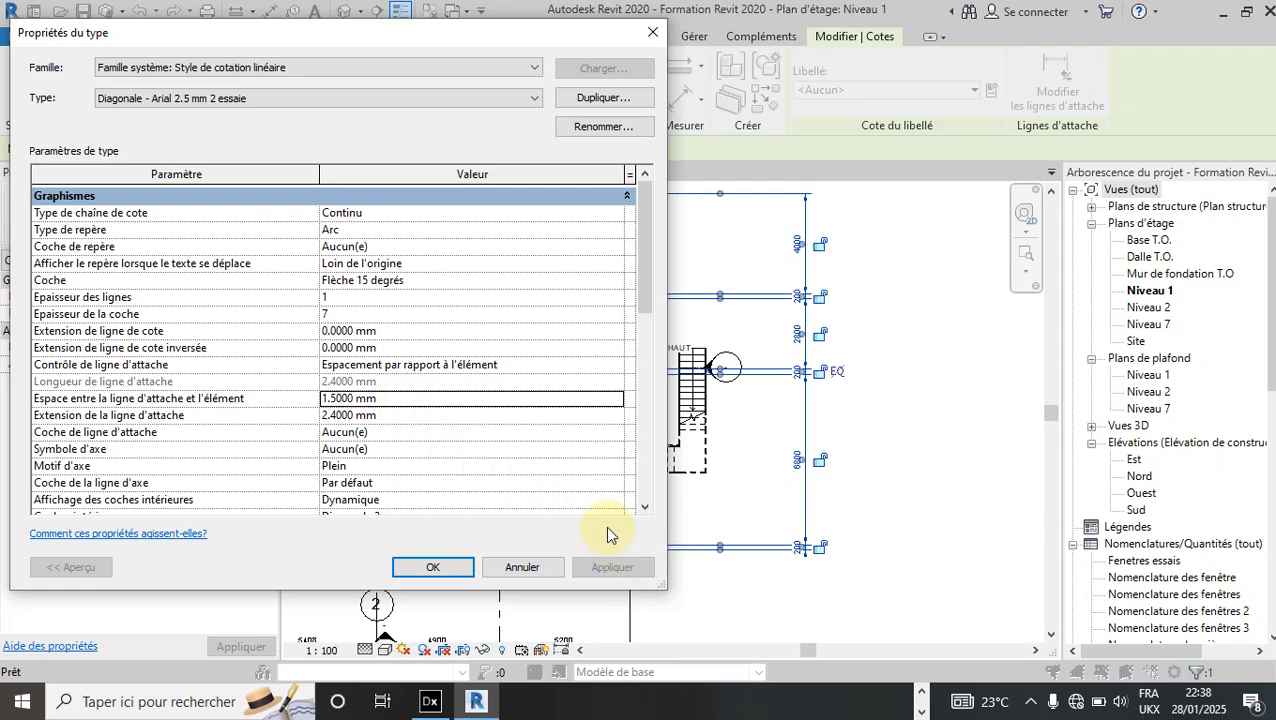
Set the dimension type's witness line extension (Extension de la ligne d'attache) to 10 mm and apply it.
left_click(350, 416)
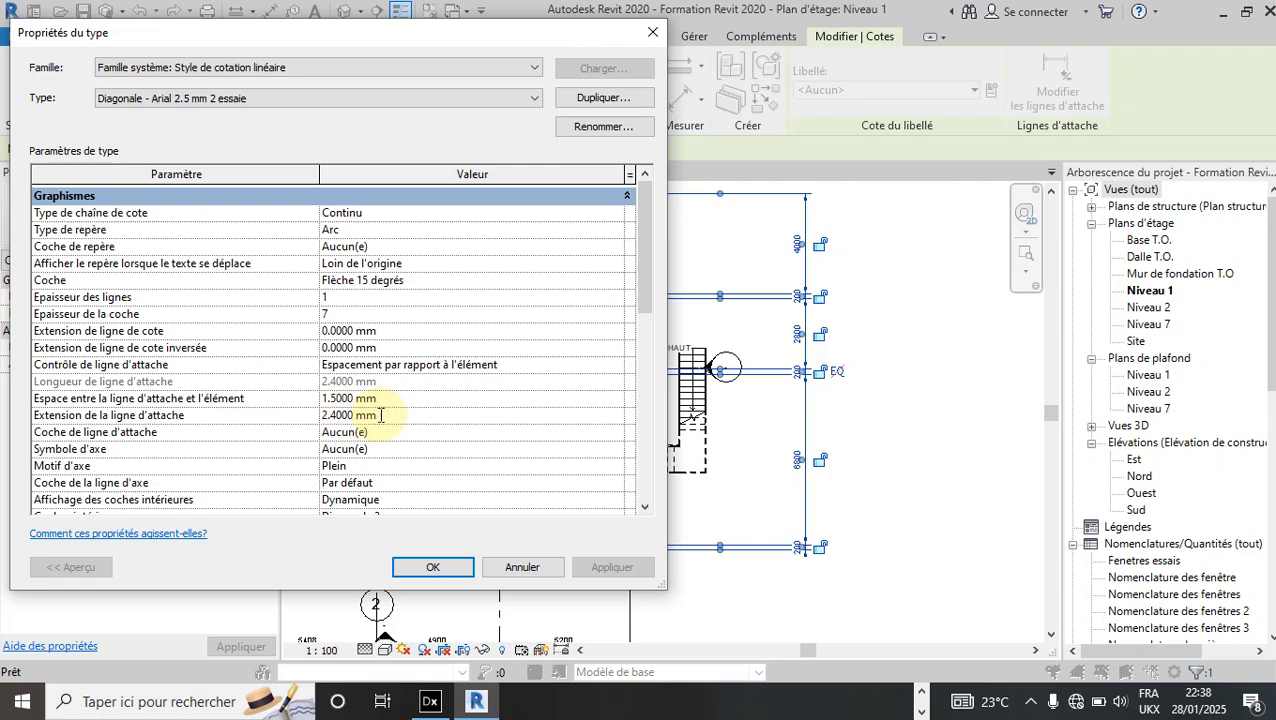
left_click_drag(380, 415, 238, 412)
type("1")
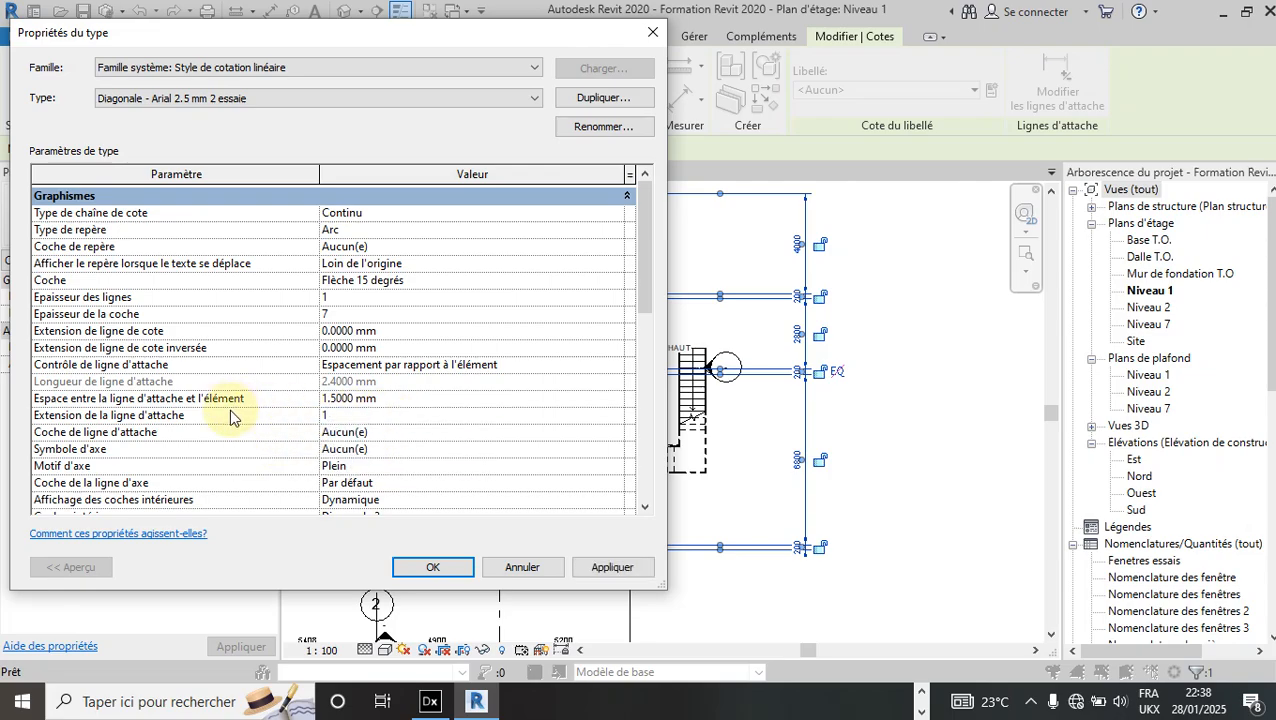
type("0")
key("Return")
left_click(611, 567)
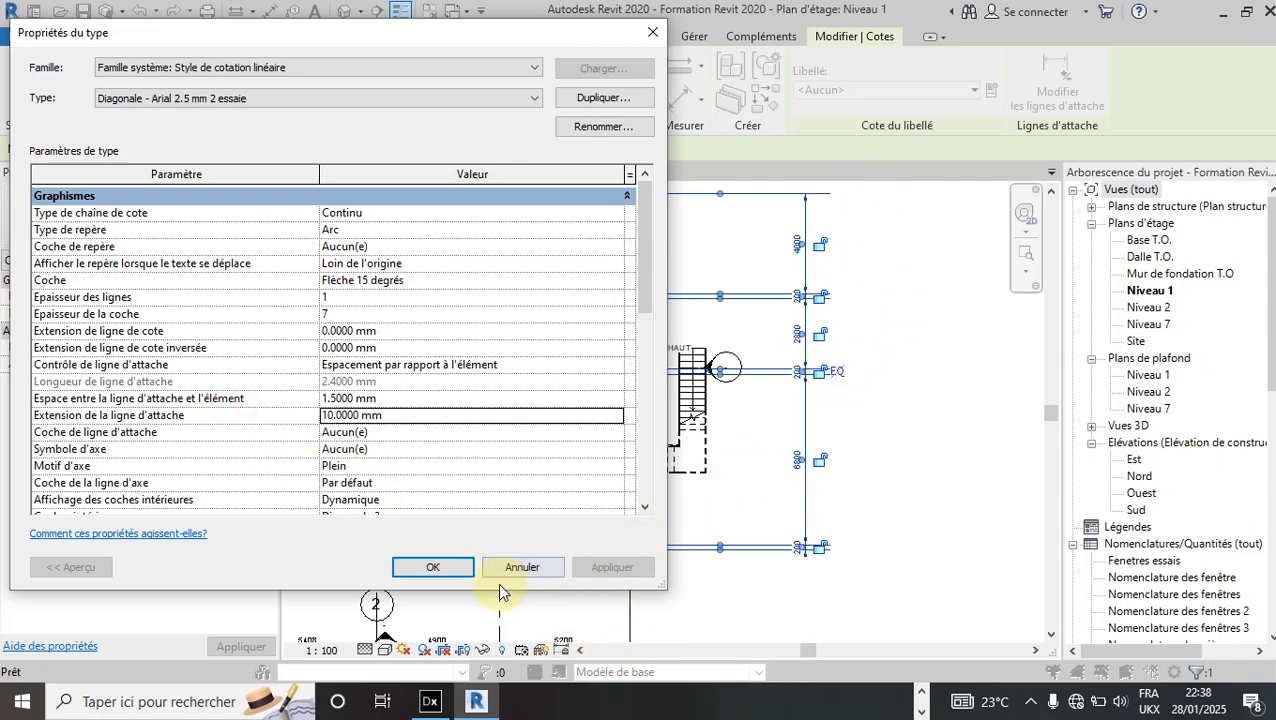
Set the dimension type's witness line extension (Extension de la ligne d'attache) to 100 mm and apply it.
left_click(401, 415)
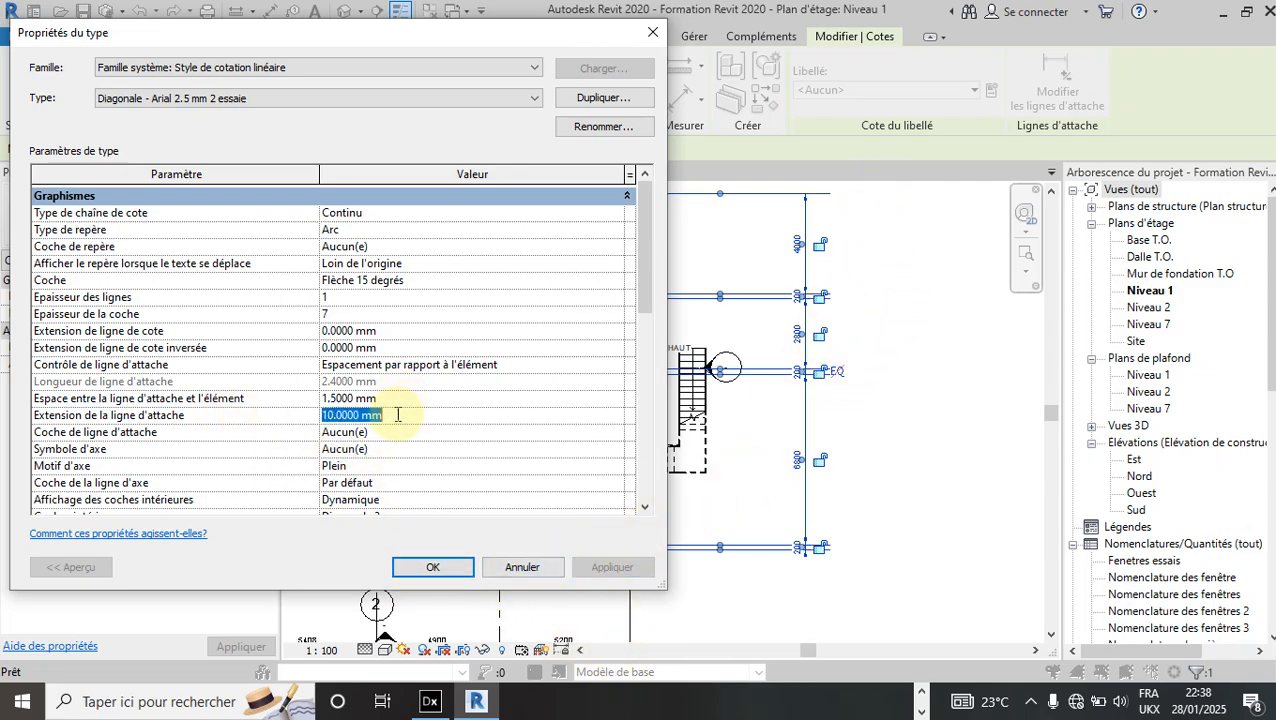
type("1000")
key("BackSpace")
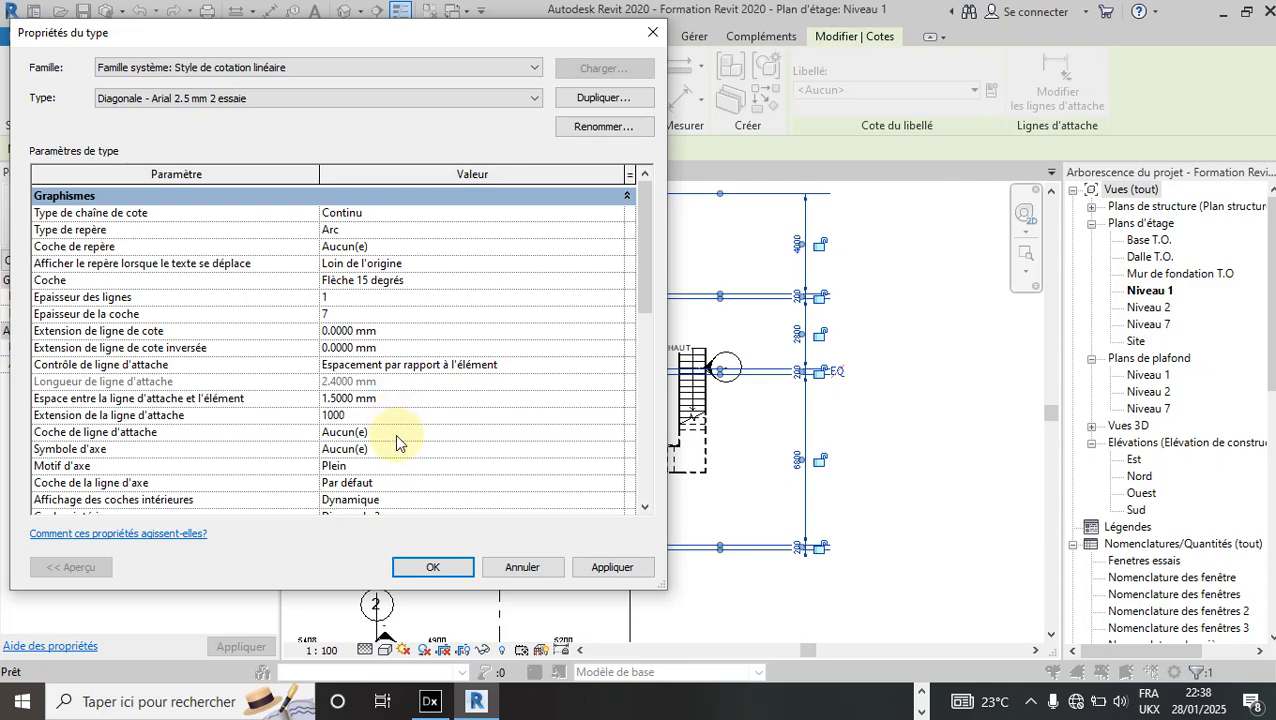
left_click(637, 573)
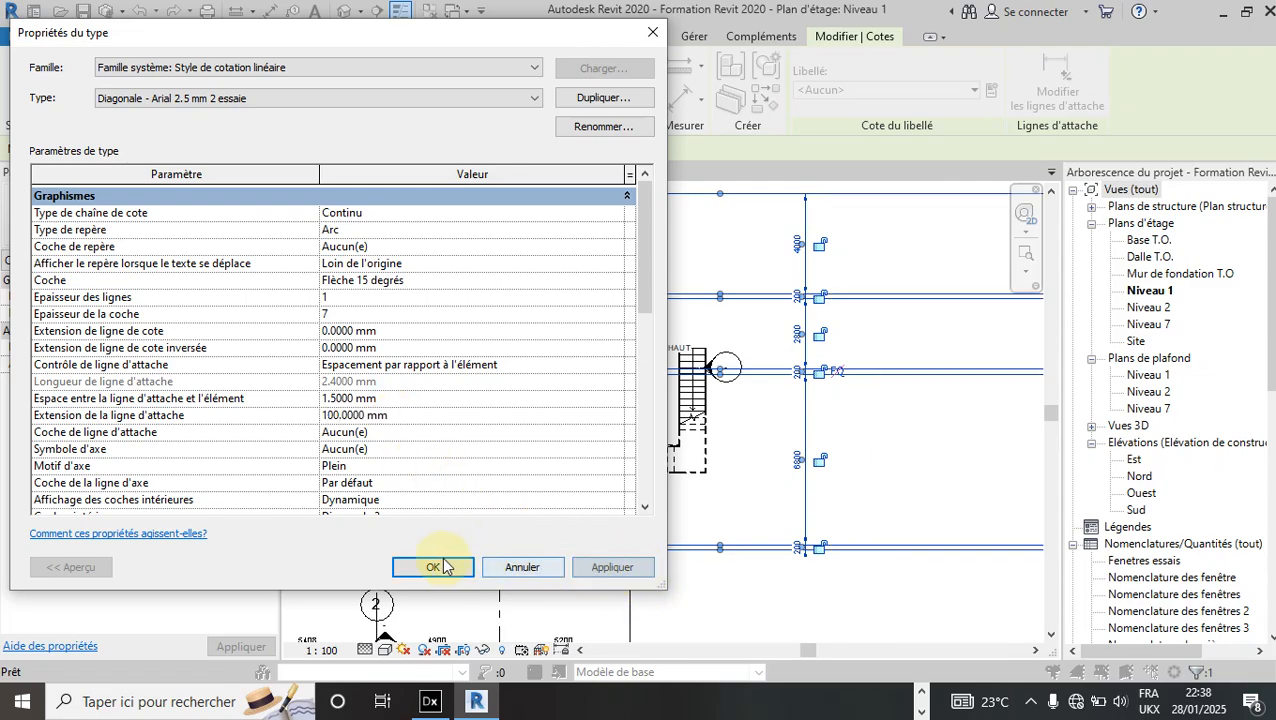
Set the dimension type's witness line extension (Extension de la ligne d'attache) to 2.4 mm and apply it.
left_click(384, 414)
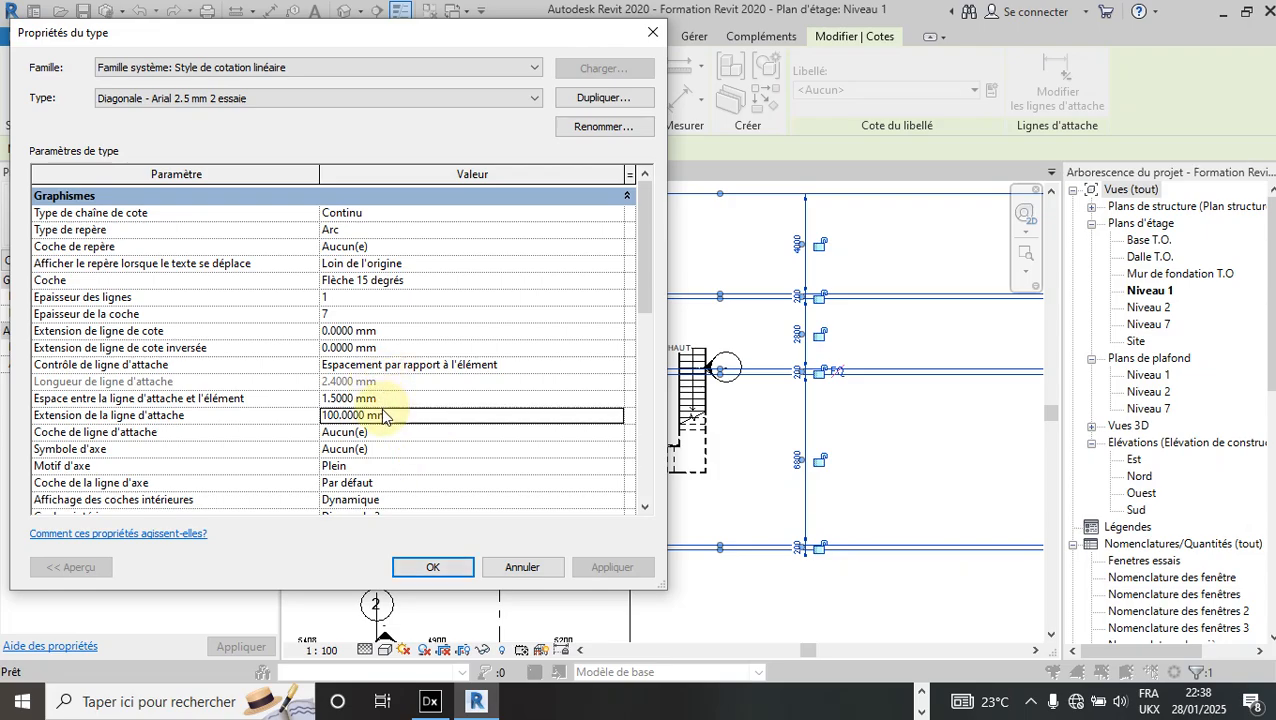
left_click_drag(427, 419, 288, 419)
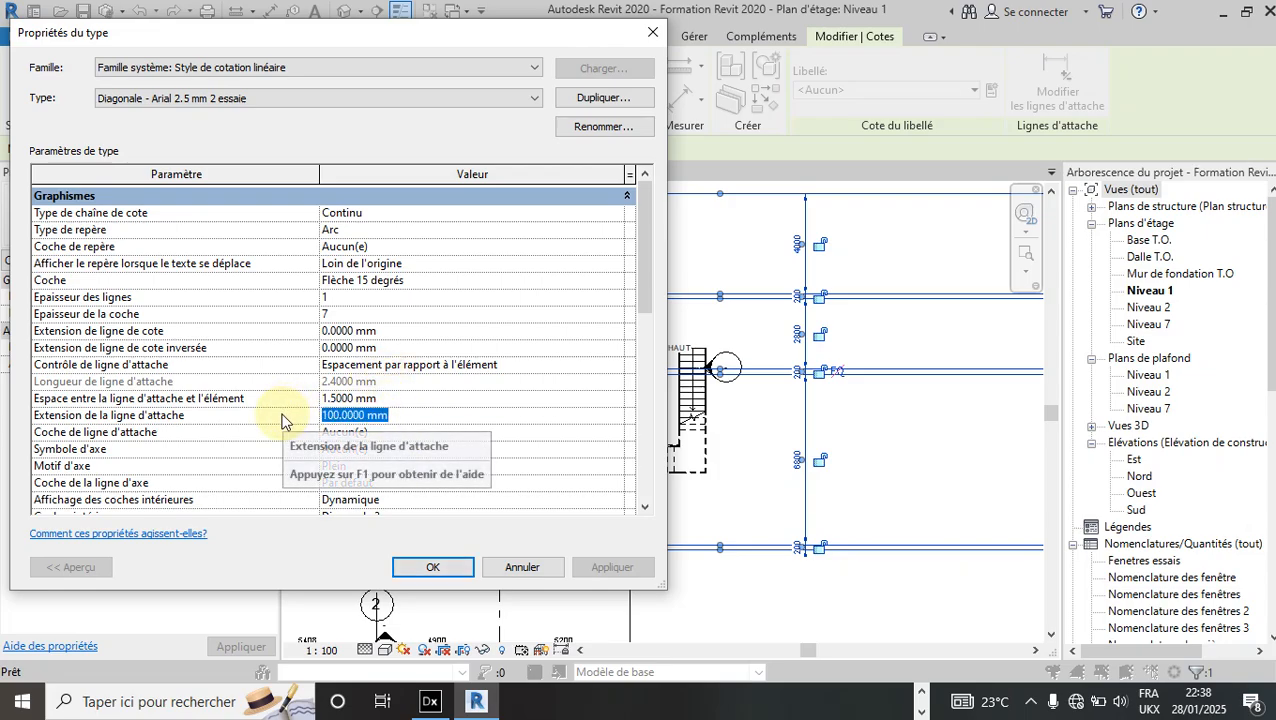
type("2.")
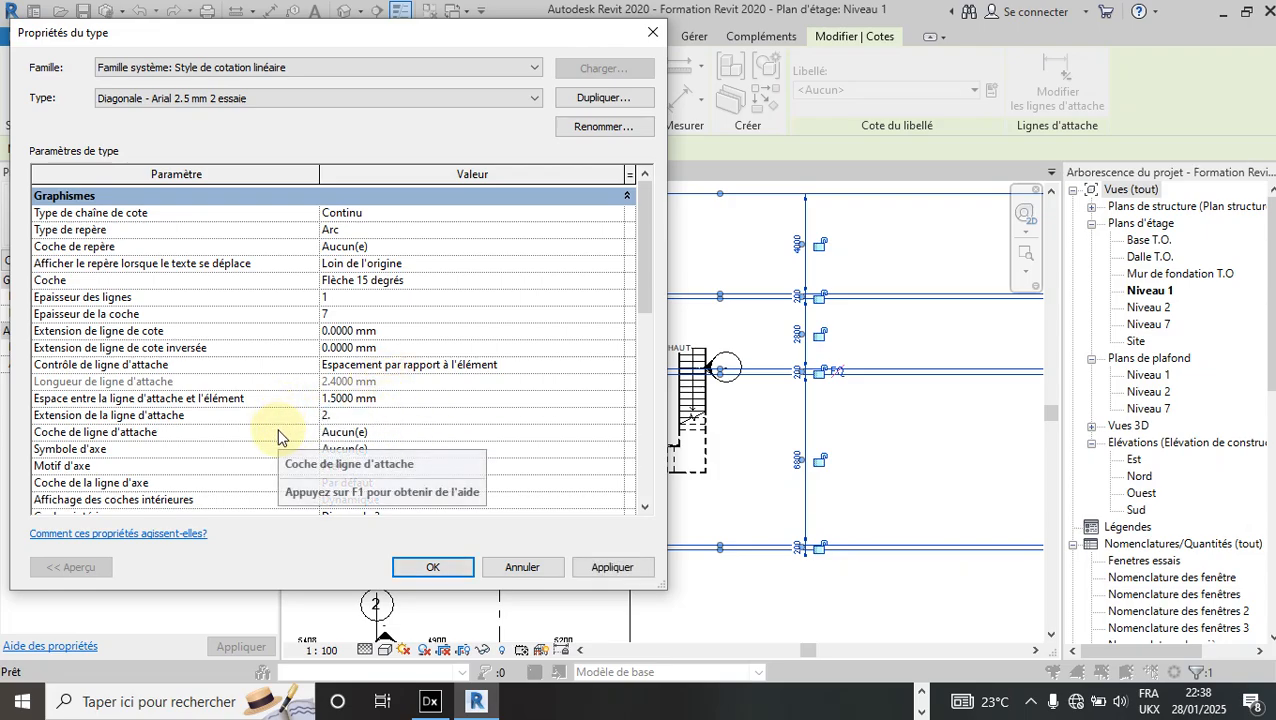
type("4")
left_click(615, 567)
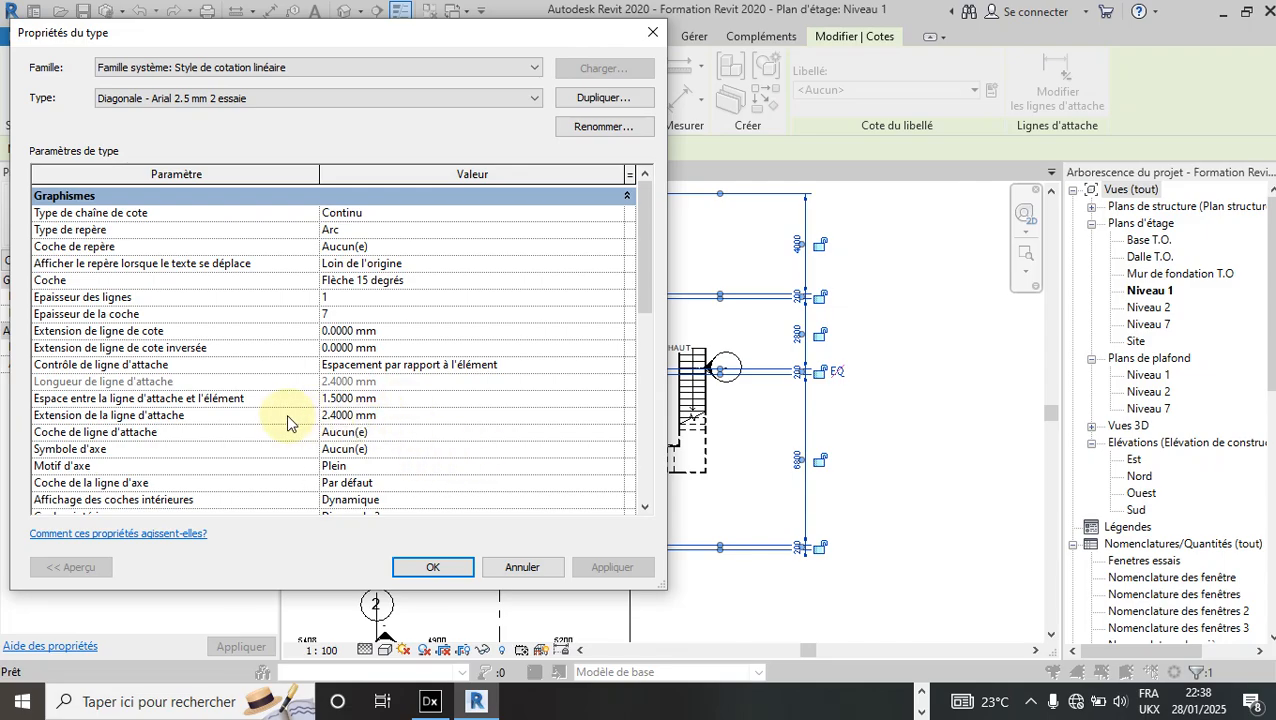
Try to apply a text width factor (Facteur de largeur) of 20 to the dimension type.
scroll(286, 416, "down", 1)
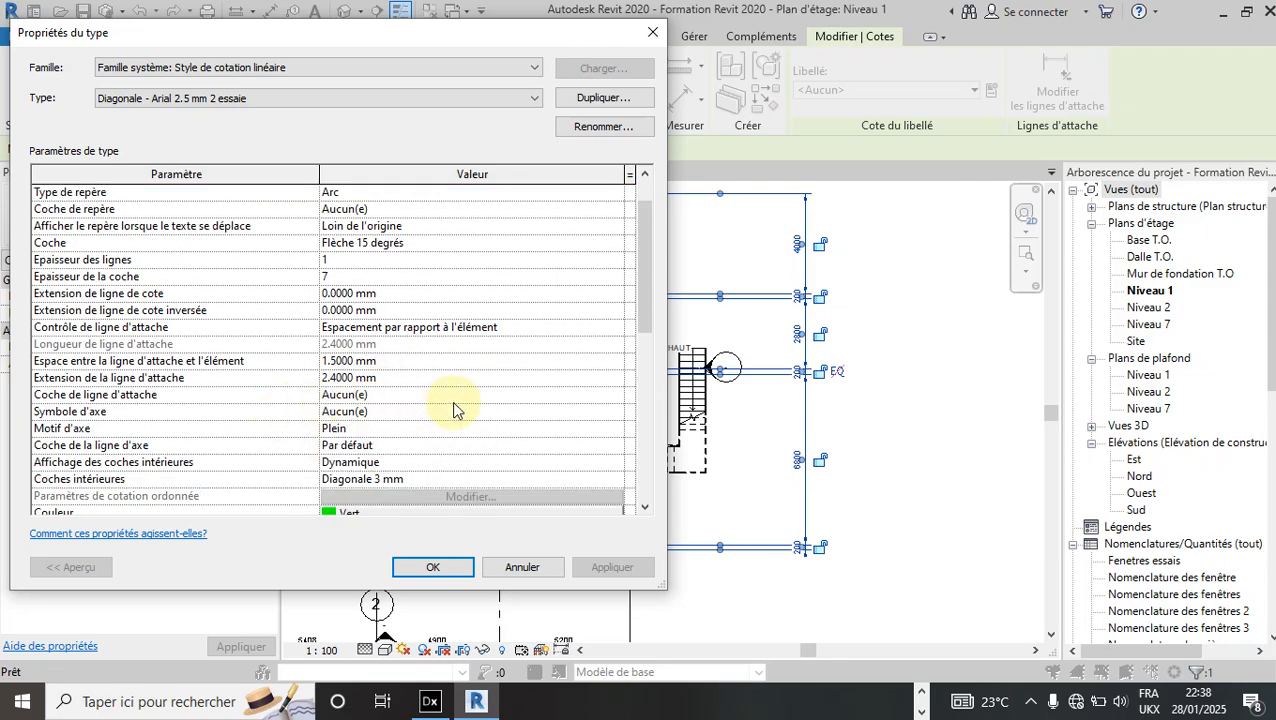
scroll(452, 401, "down", 2)
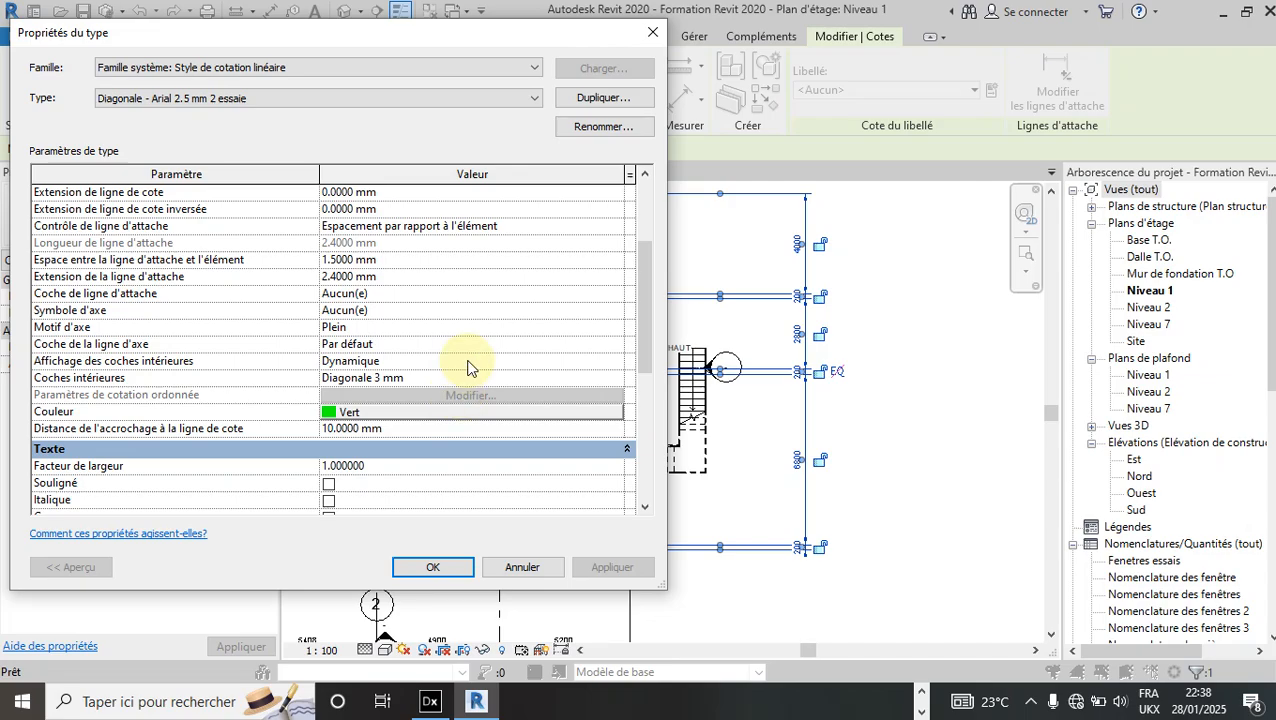
scroll(333, 440, "down", 3)
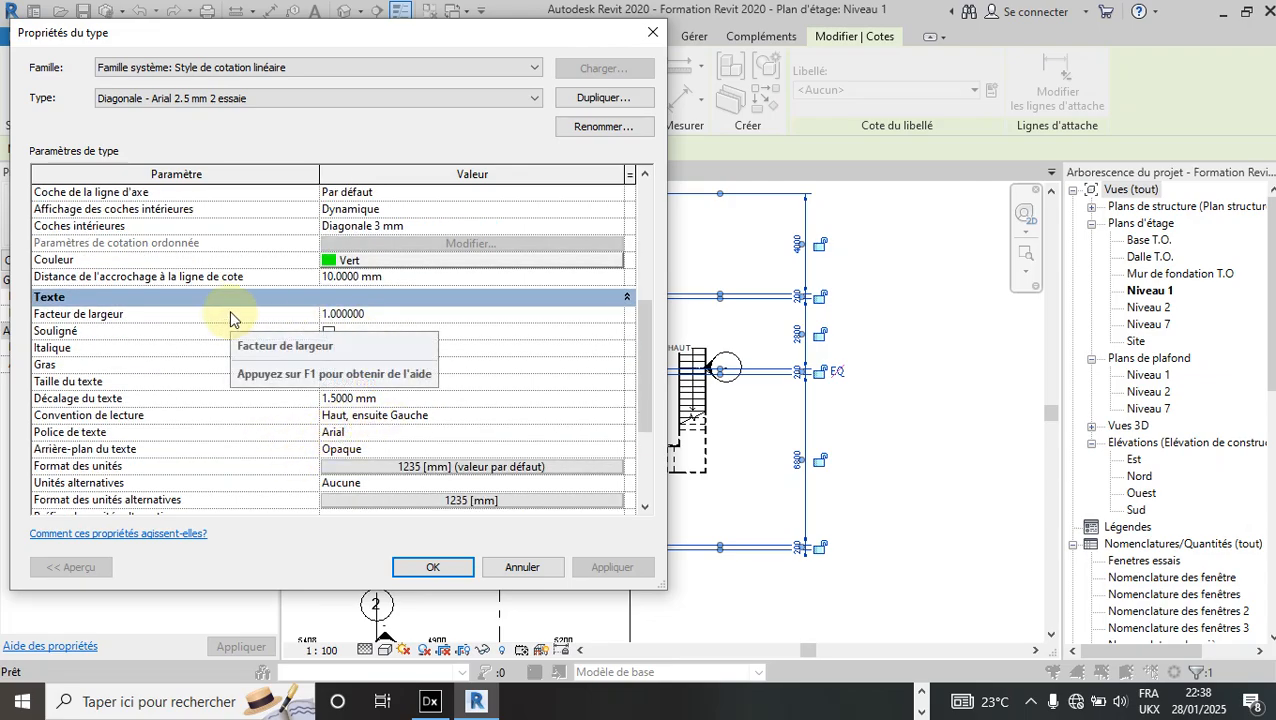
left_click(400, 318)
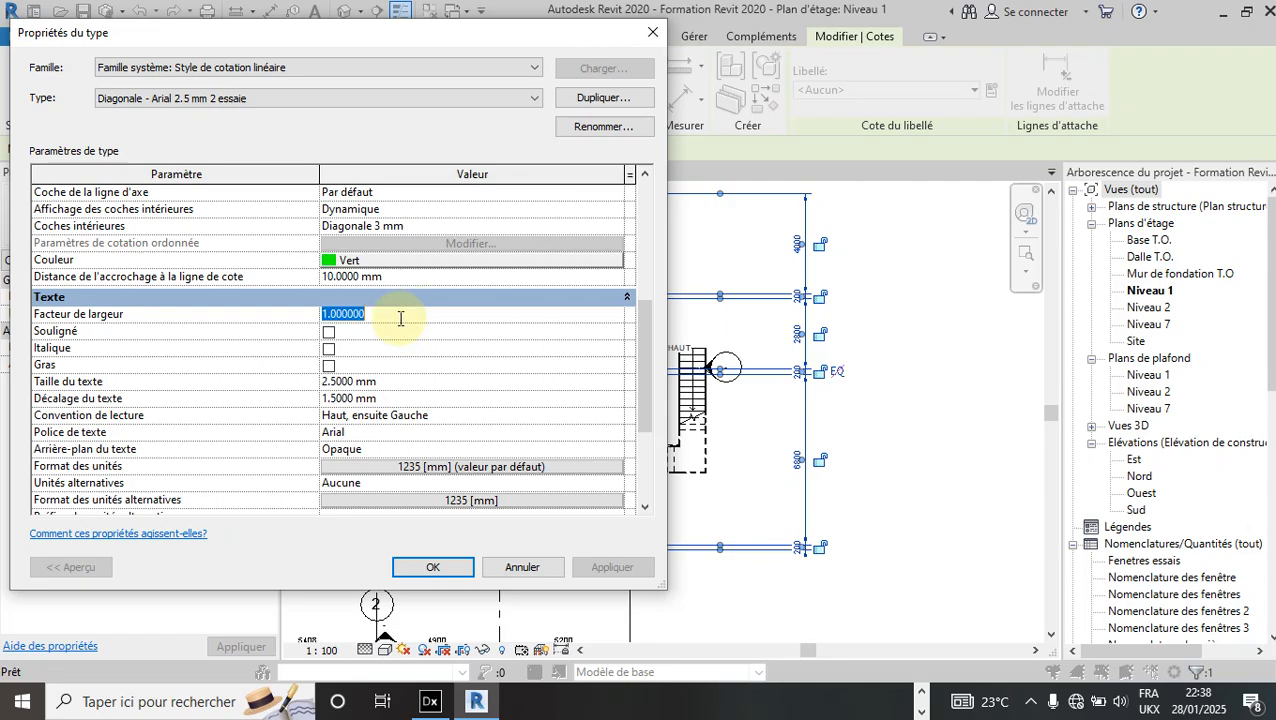
type("20")
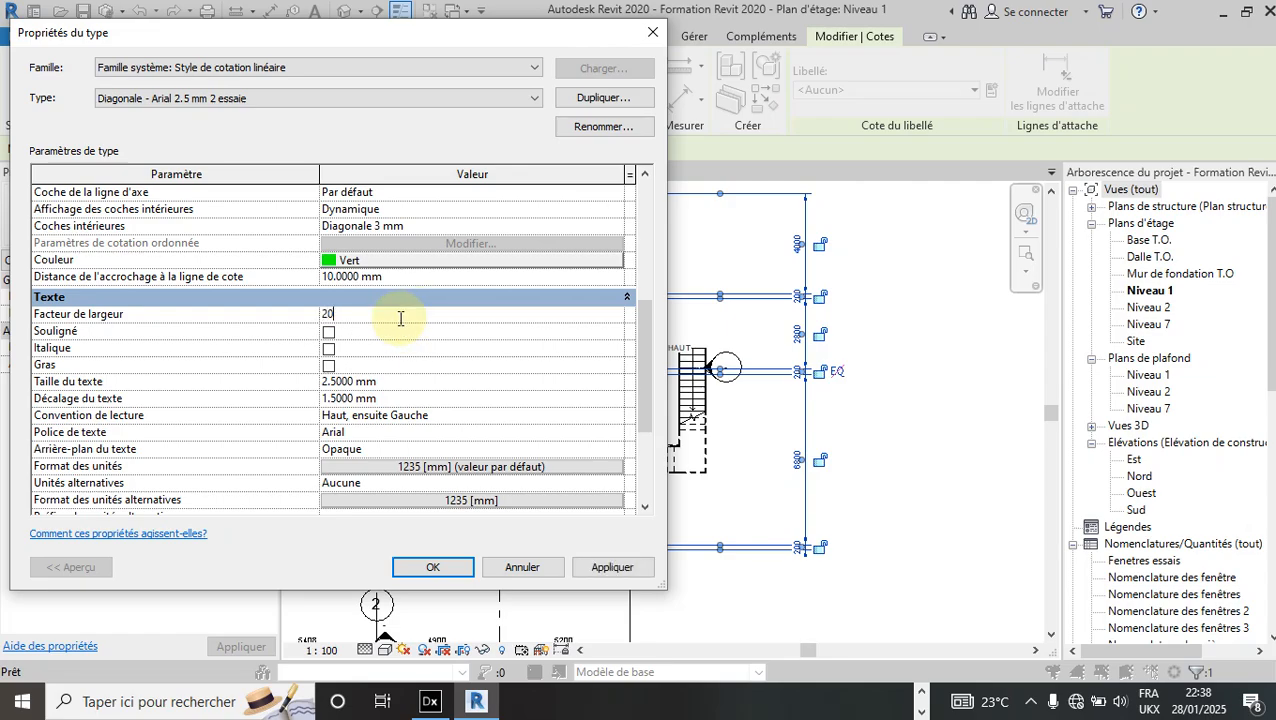
left_click(612, 567)
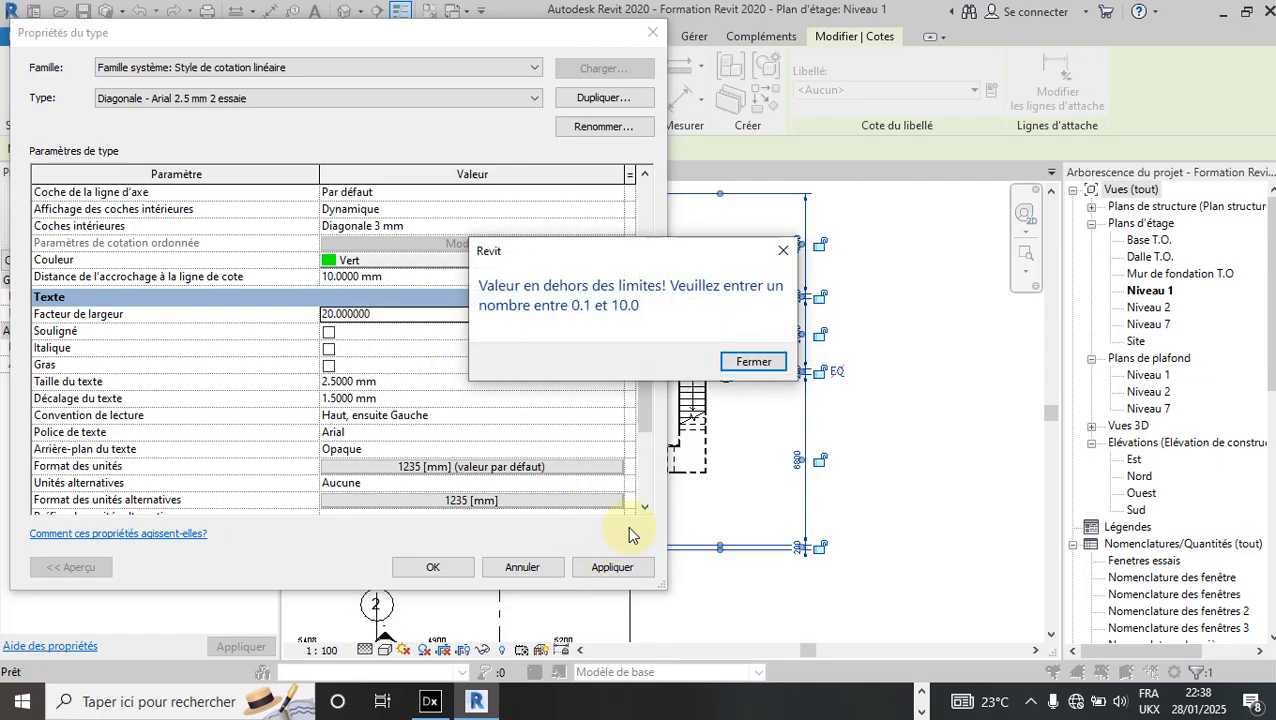
left_click(753, 361)
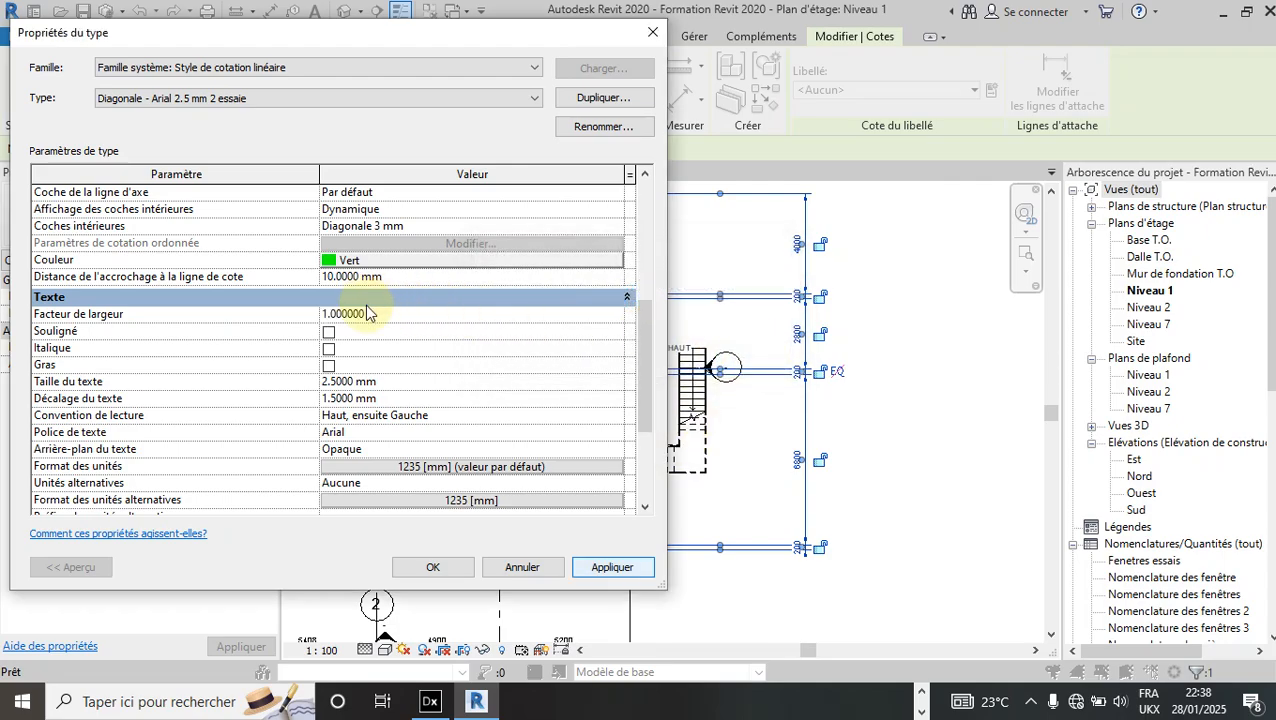
Set the dimension type's text width factor (Facteur de largeur) to 3 and apply it.
left_click(376, 316)
left_click_drag(372, 314, 234, 314)
type("3")
left_click(610, 567)
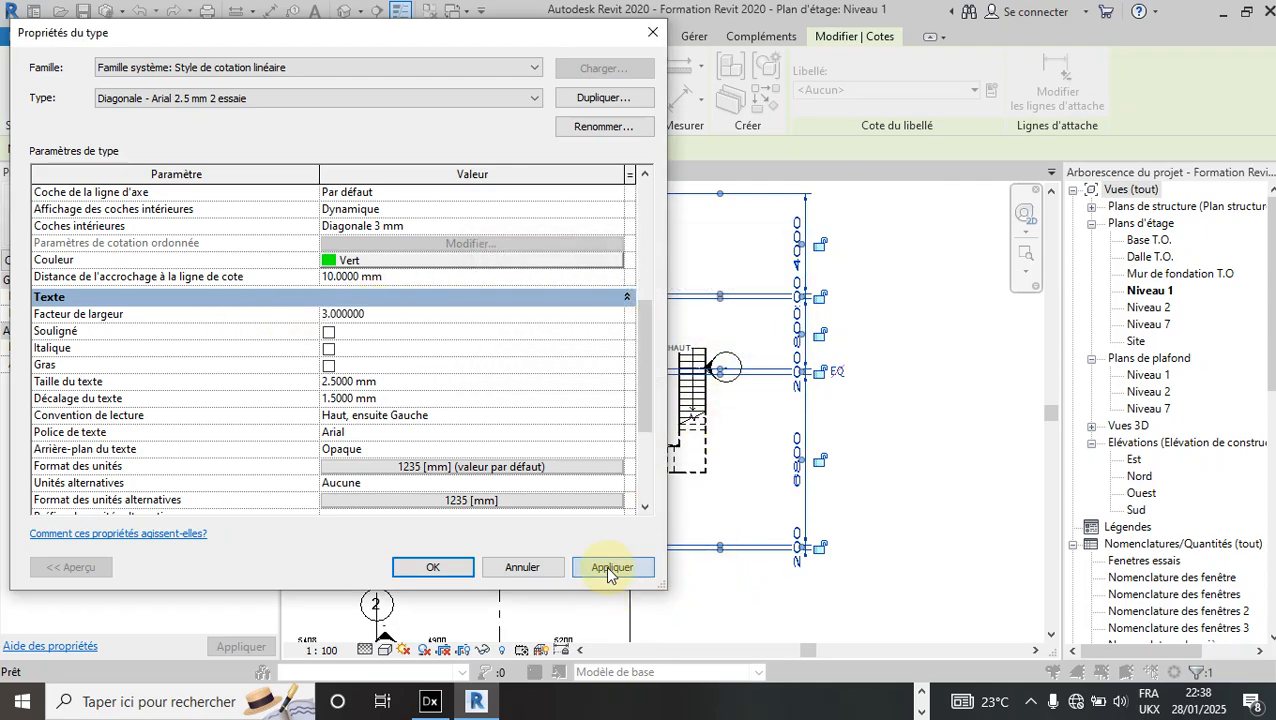
Set the dimension type's text width factor (Facteur de largeur) to 1 and apply it.
left_click(422, 315)
type("1")
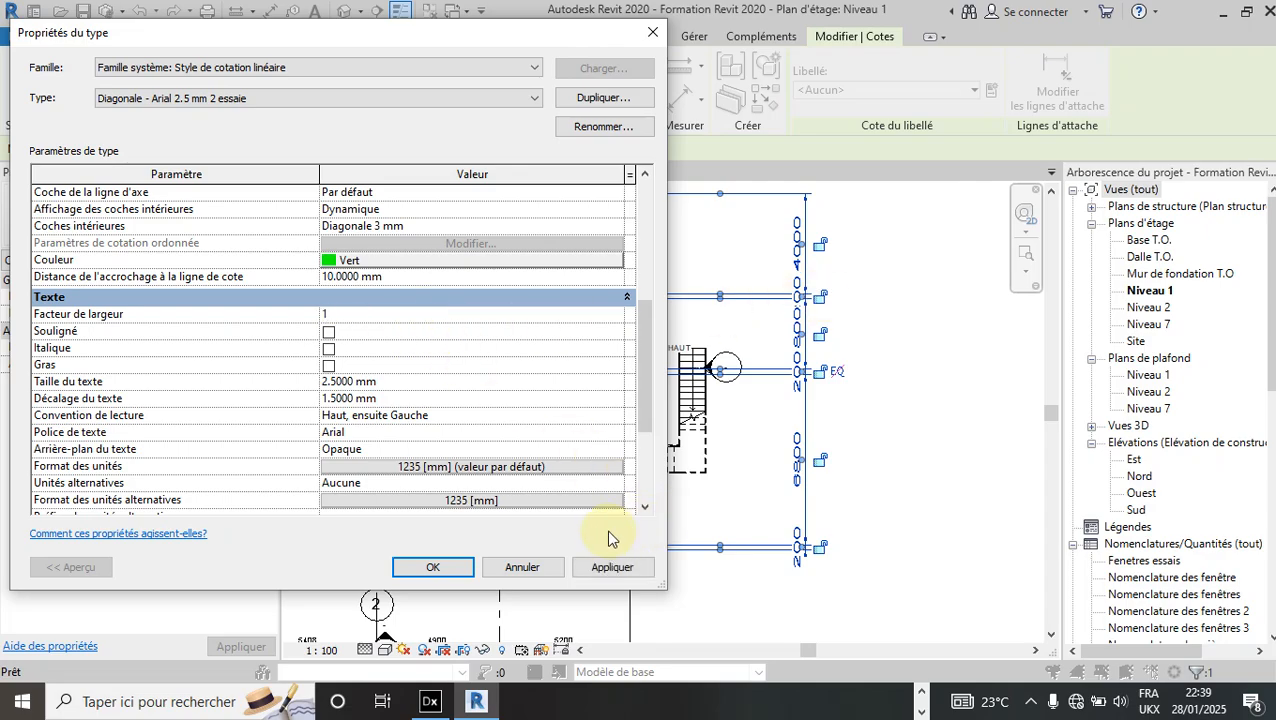
left_click(610, 567)
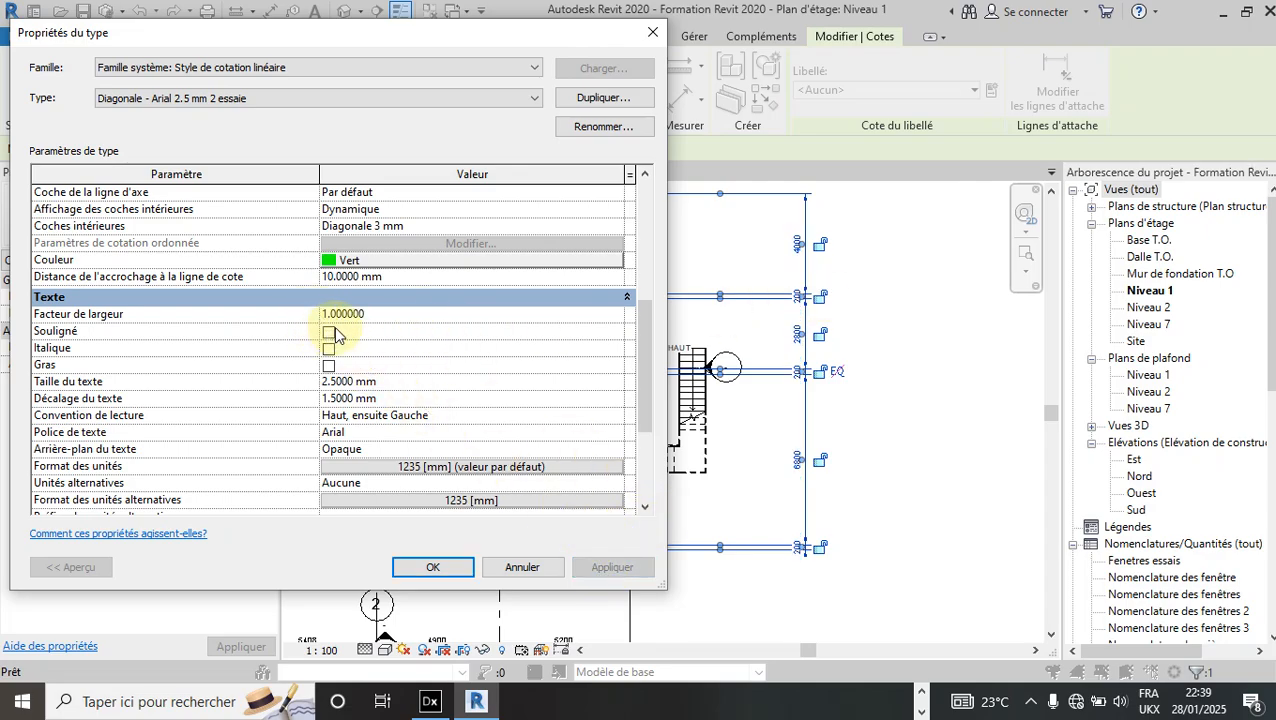
Enable Souligné and Italique for the dimension type's text and apply the changes.
left_click(329, 332)
left_click(329, 348)
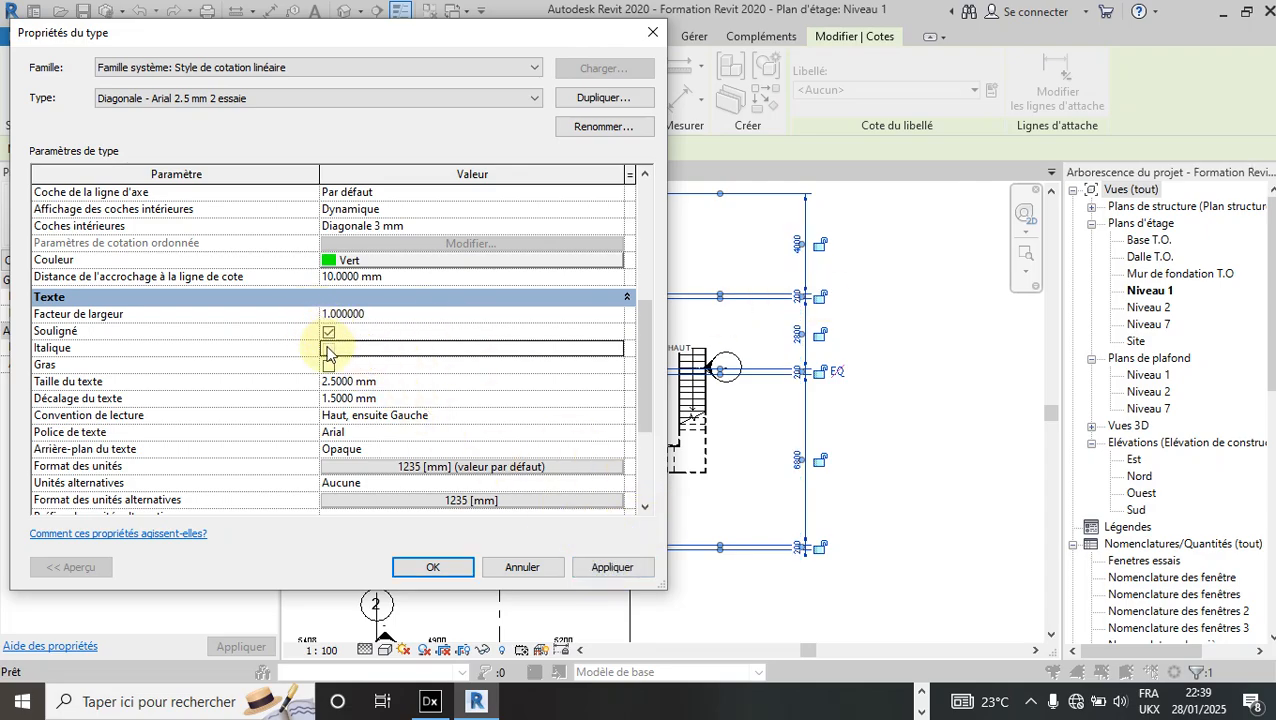
left_click(600, 567)
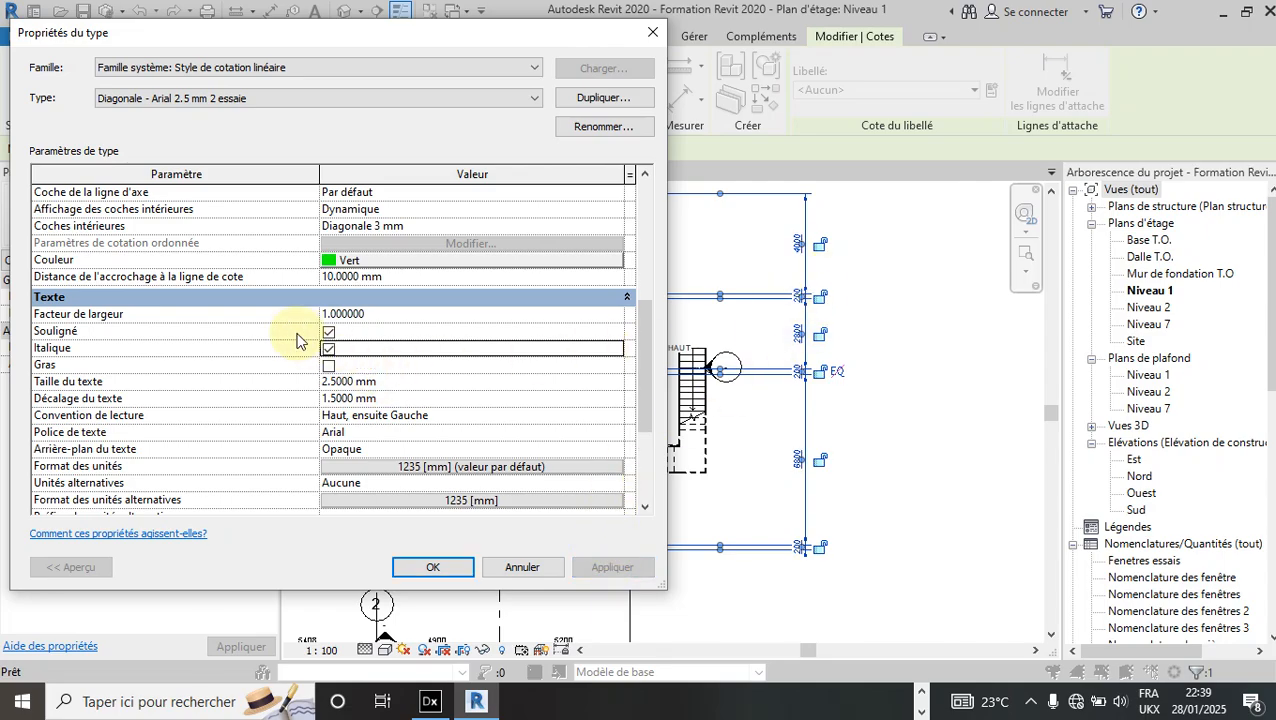
Disable Italique and enable Gras for the dimension type's text, keep Souligné enabled, and apply the changes.
left_click(329, 348)
left_click(600, 567)
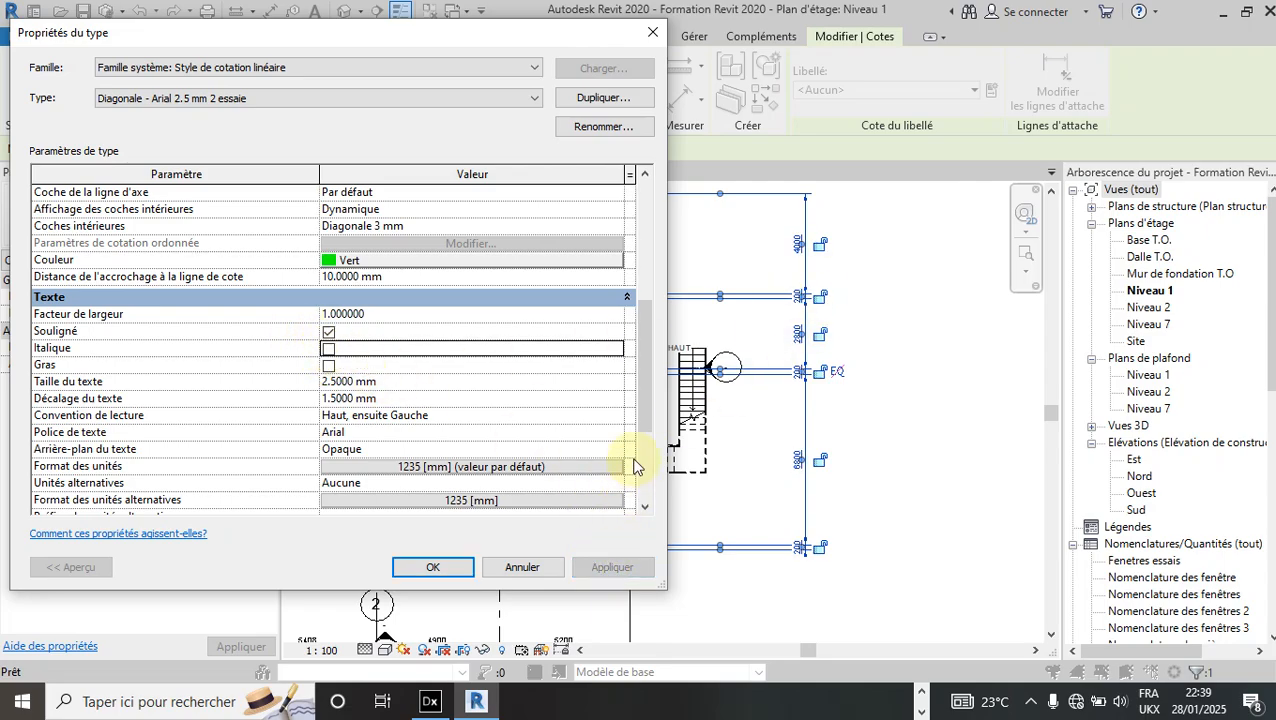
left_click(329, 365)
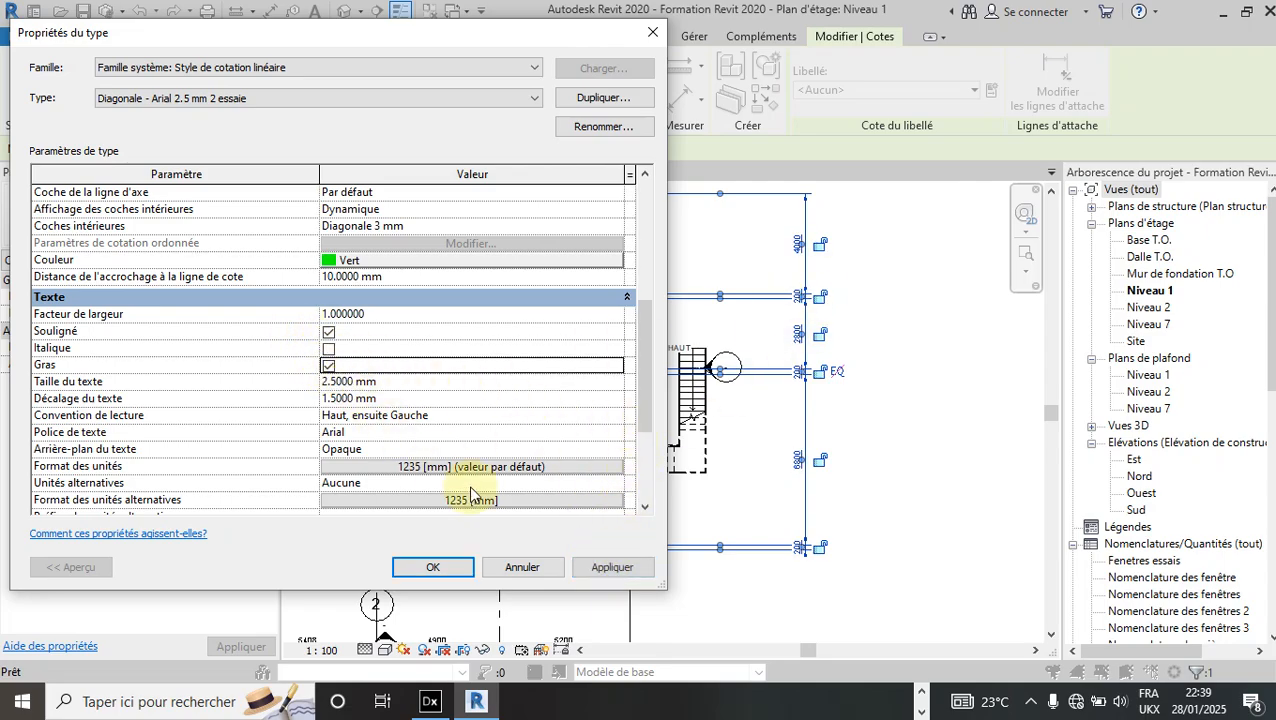
left_click(612, 569)
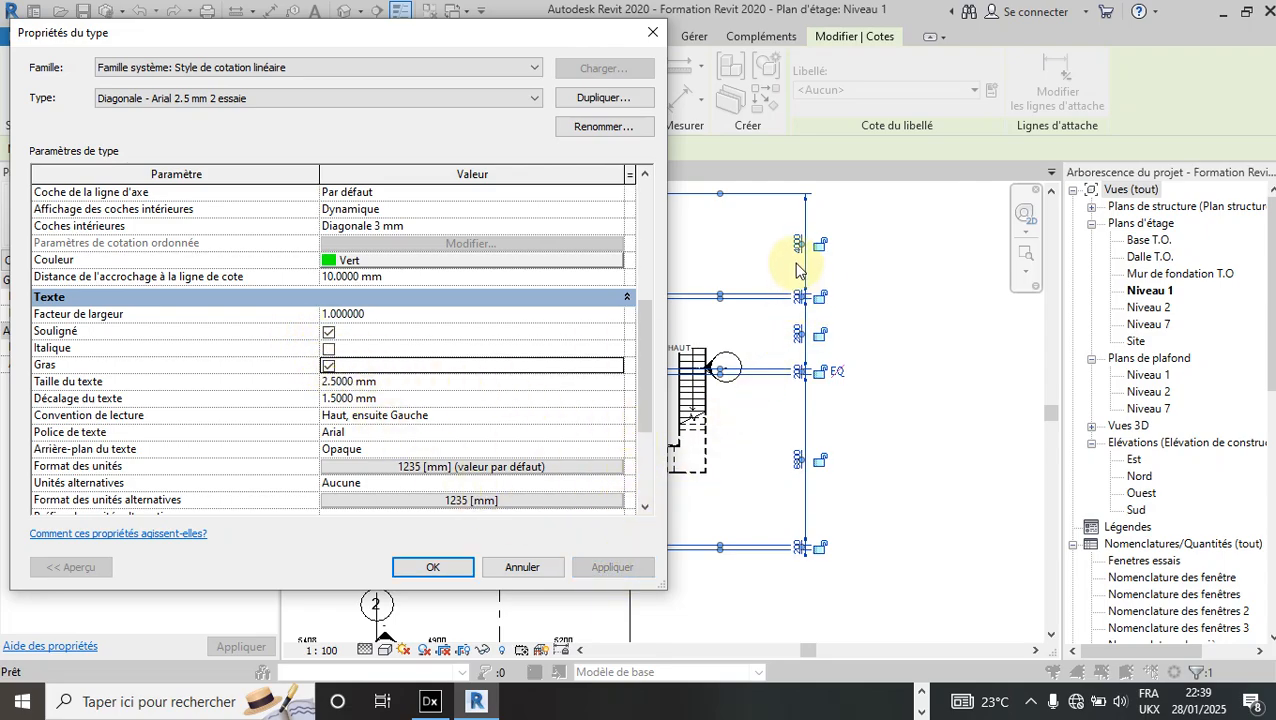
left_click(329, 331)
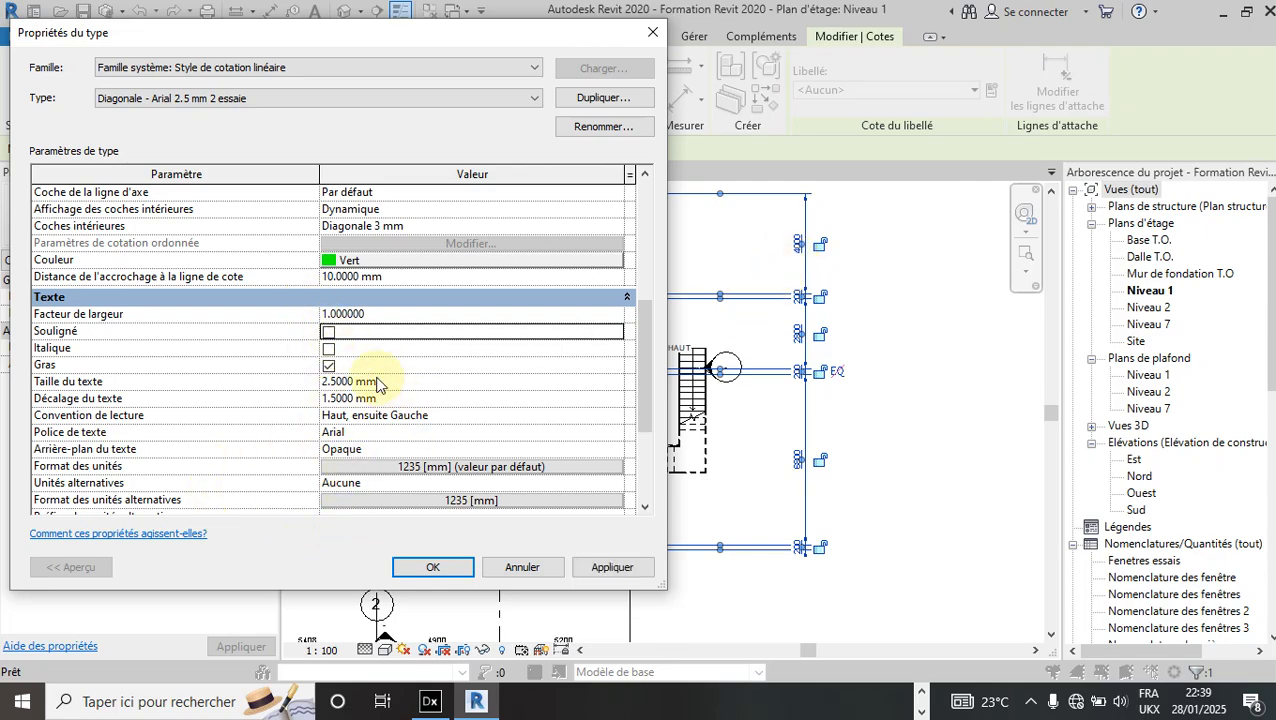
left_click(329, 332)
left_click(599, 569)
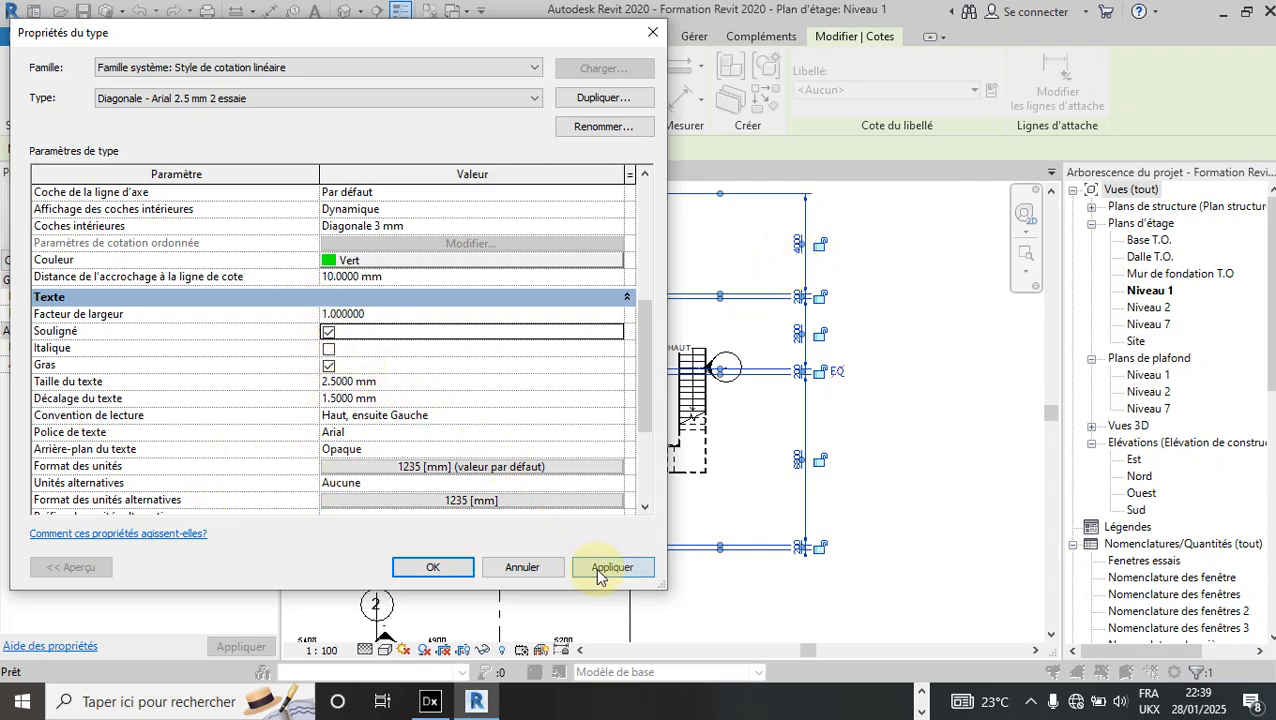
Set the dimension type's text size (Taille du texte) to 10 mm and apply it.
left_click(352, 386)
left_click_drag(407, 384, 249, 378)
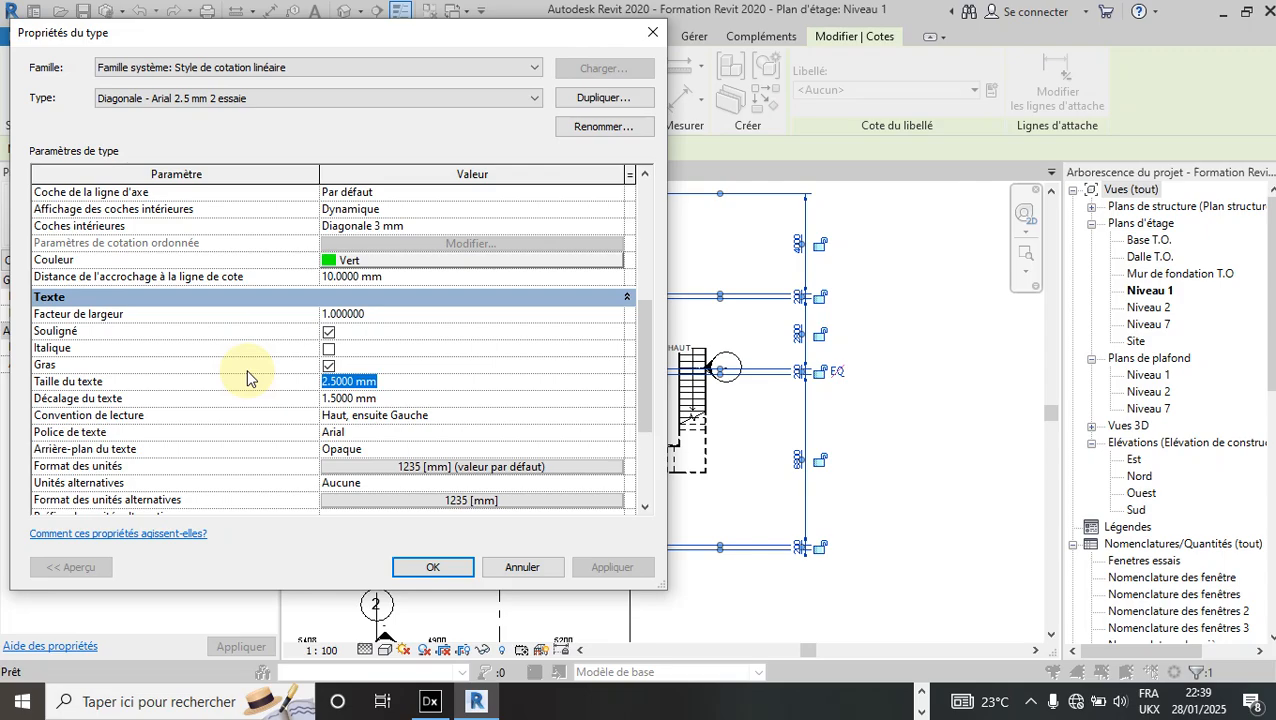
type("10")
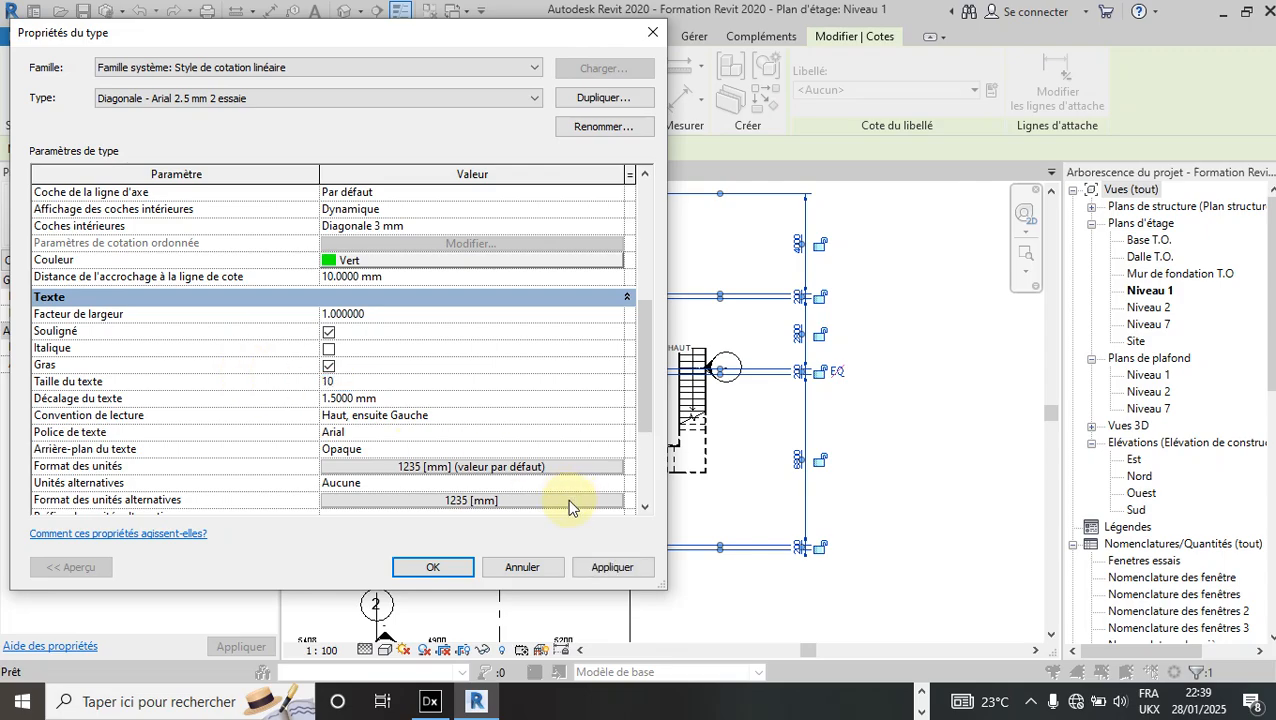
left_click(605, 567)
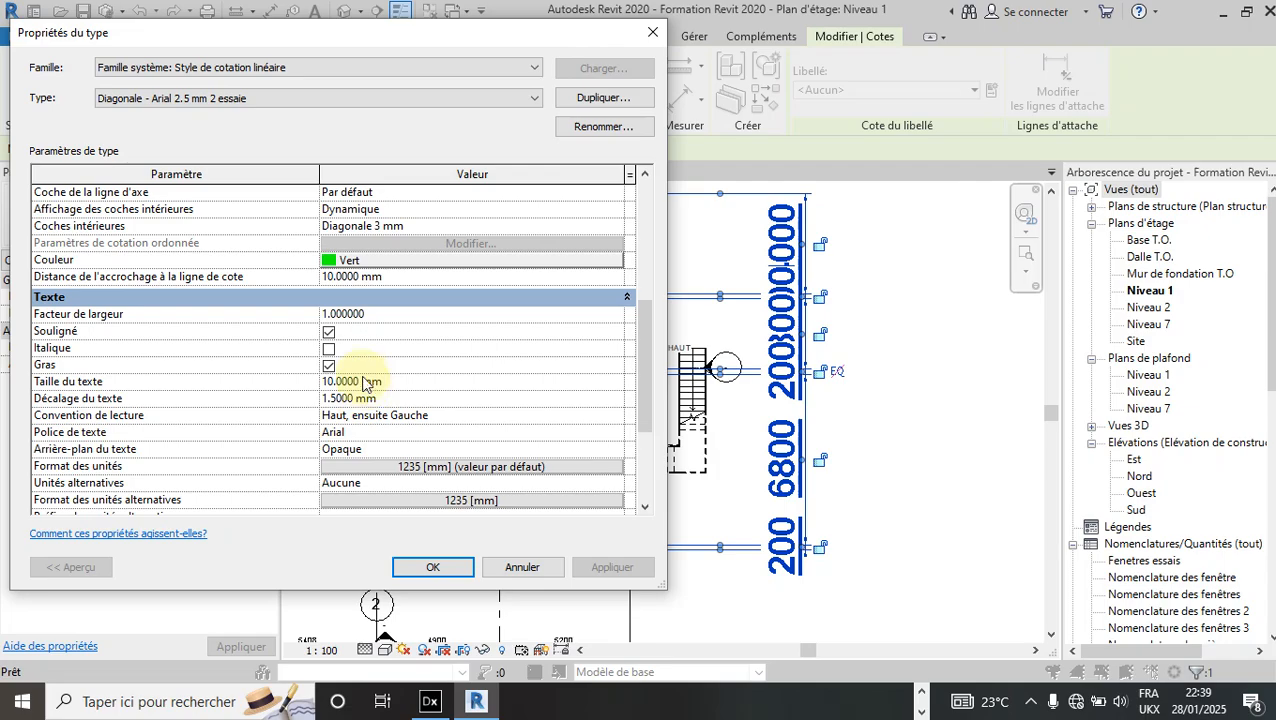
Set the dimension type's text size (Taille du texte) to 5 mm and apply it.
left_click(285, 389)
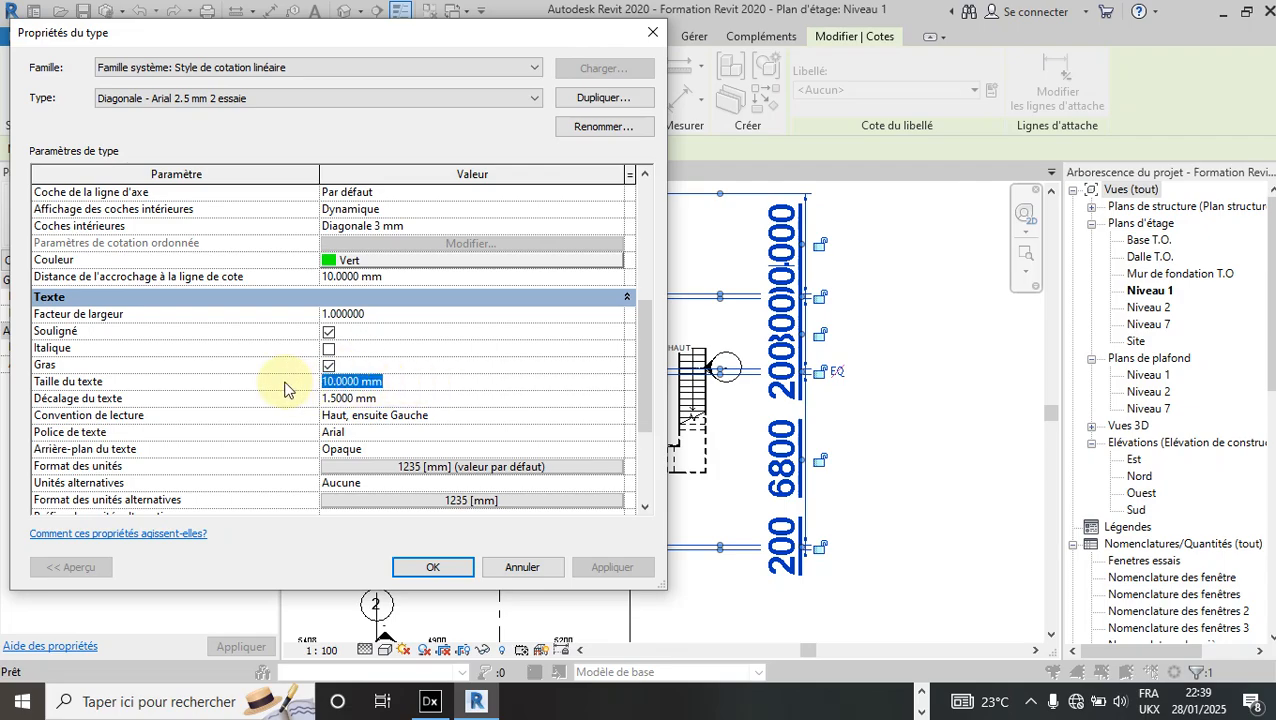
type("5")
left_click(625, 567)
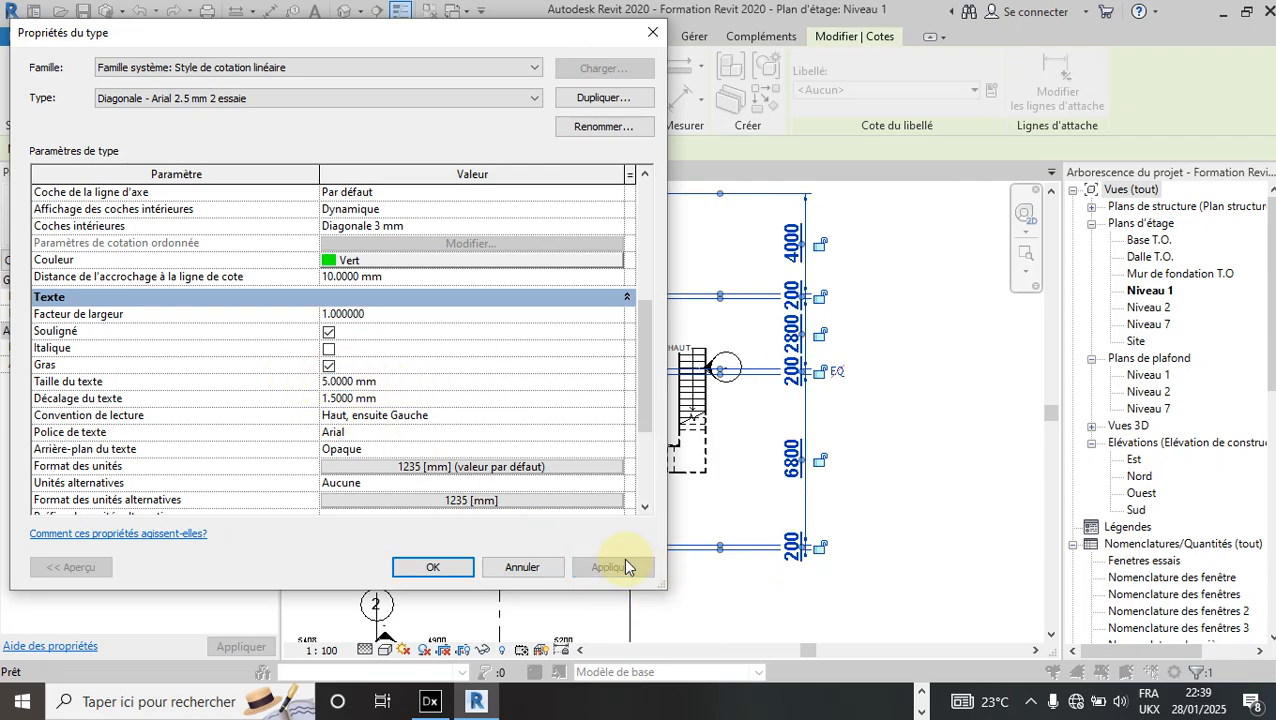
Set the dimension type's text size (Taille du texte) to 3 mm and apply it.
double_click(392, 380)
type("3")
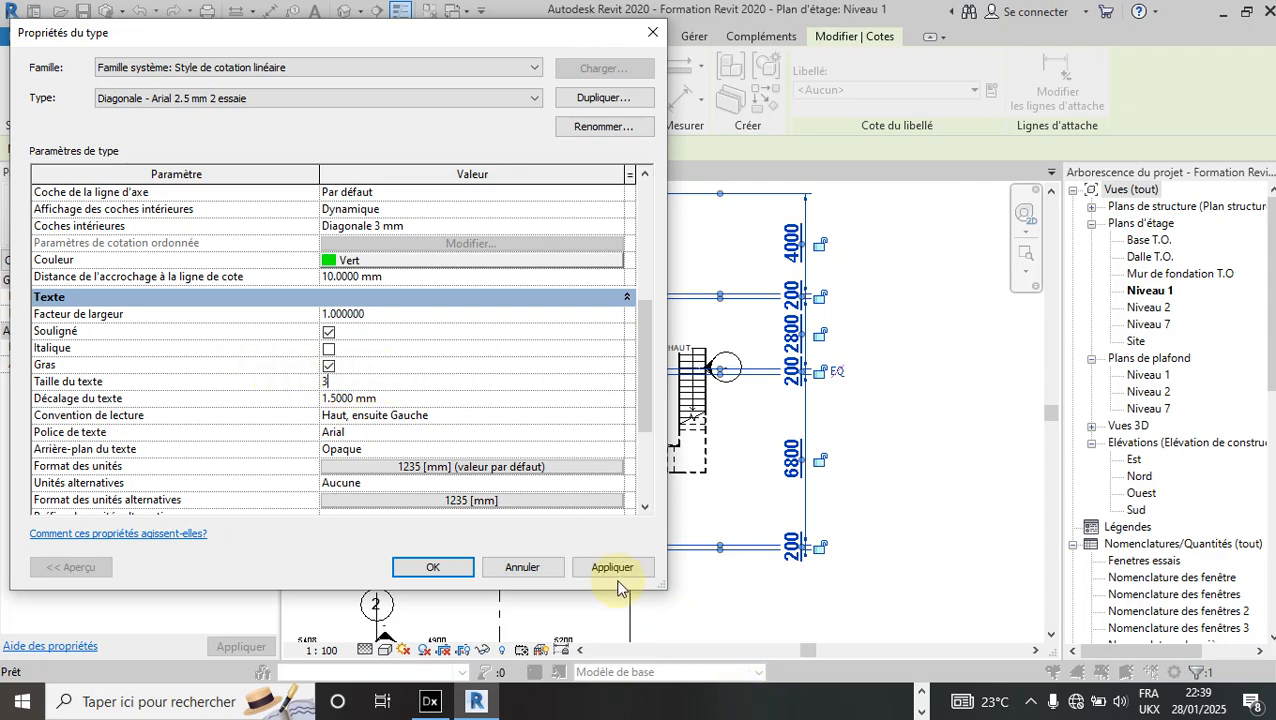
left_click(612, 570)
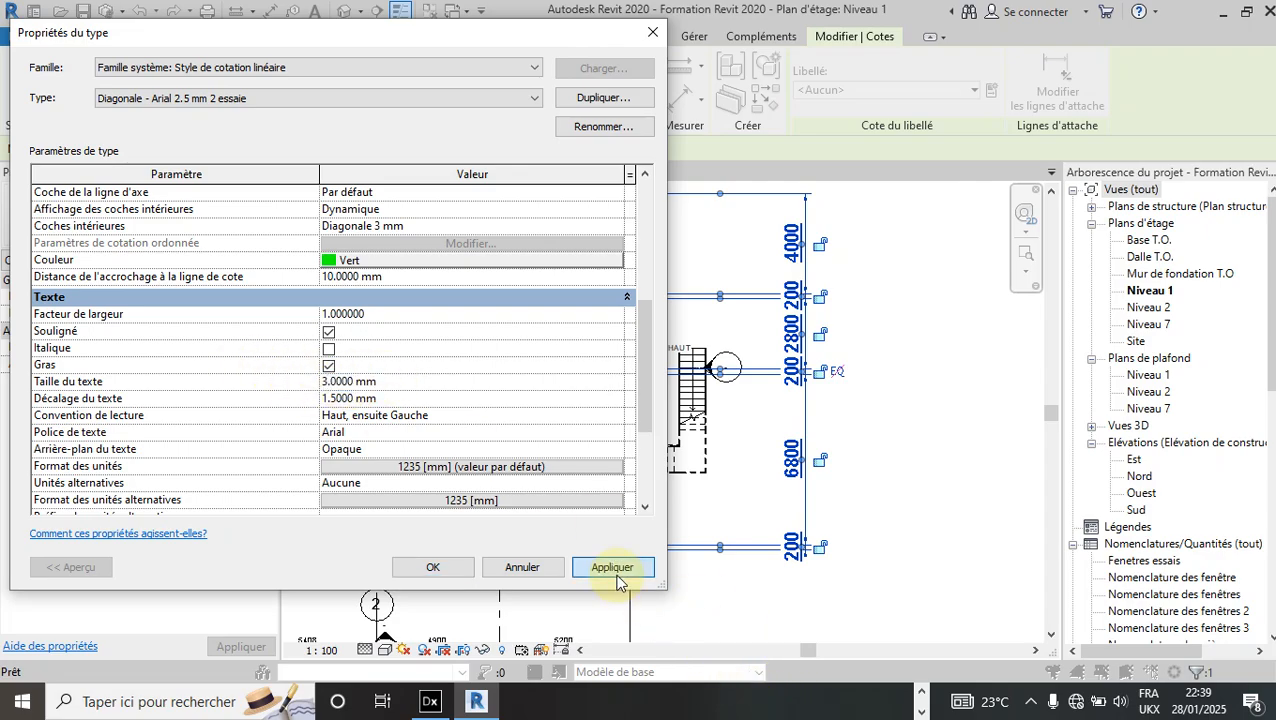
Set the dimension type's text offset (Décalage du texte) to 3 mm and apply it.
double_click(392, 398)
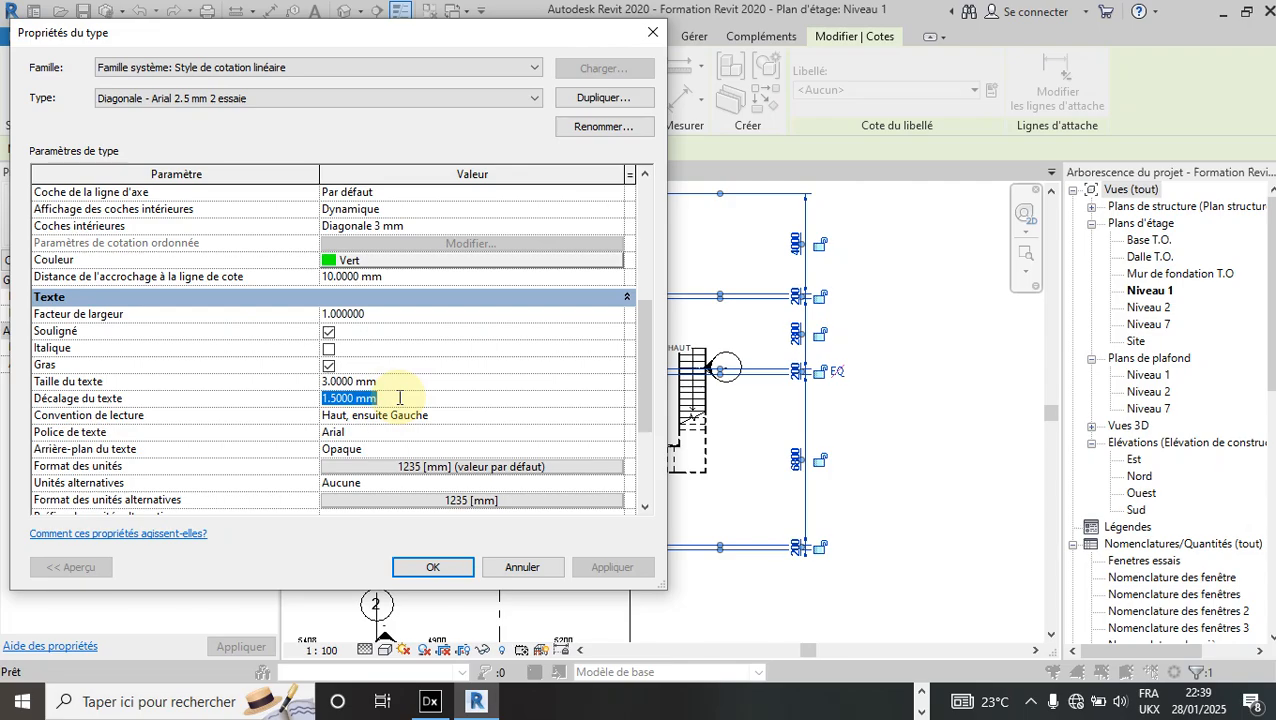
left_click_drag(356, 391, 307, 396)
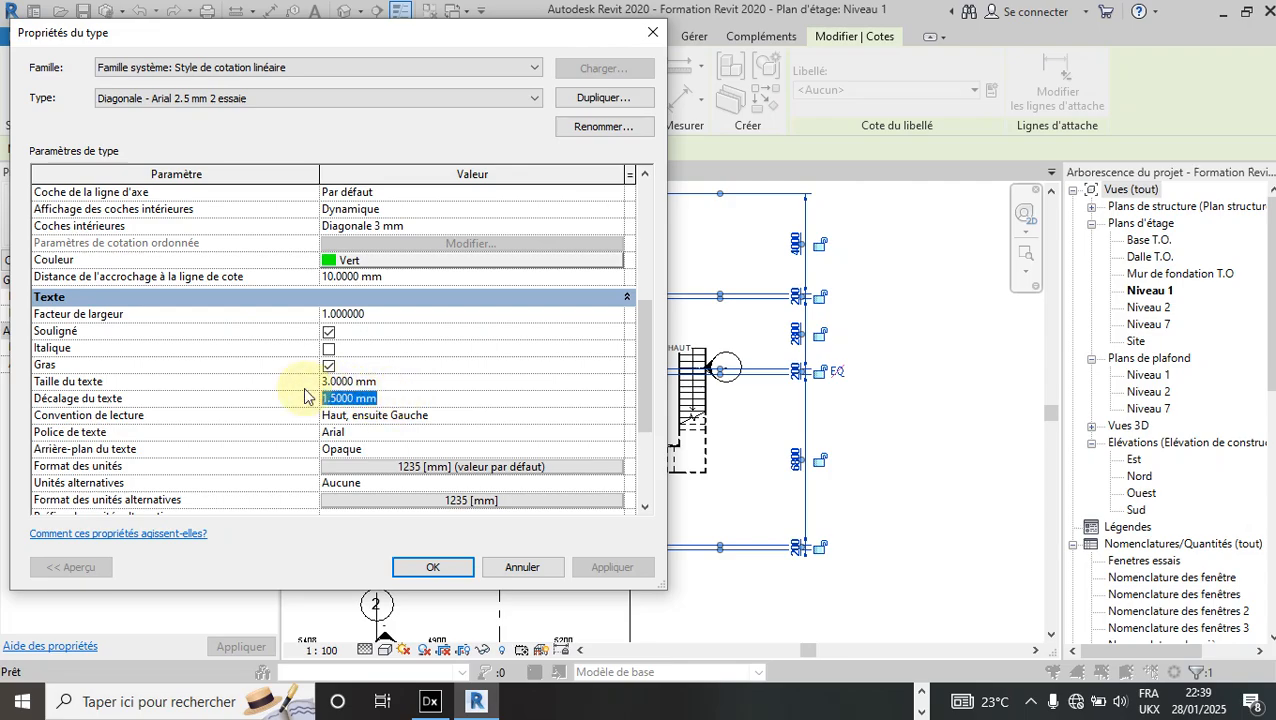
type("3")
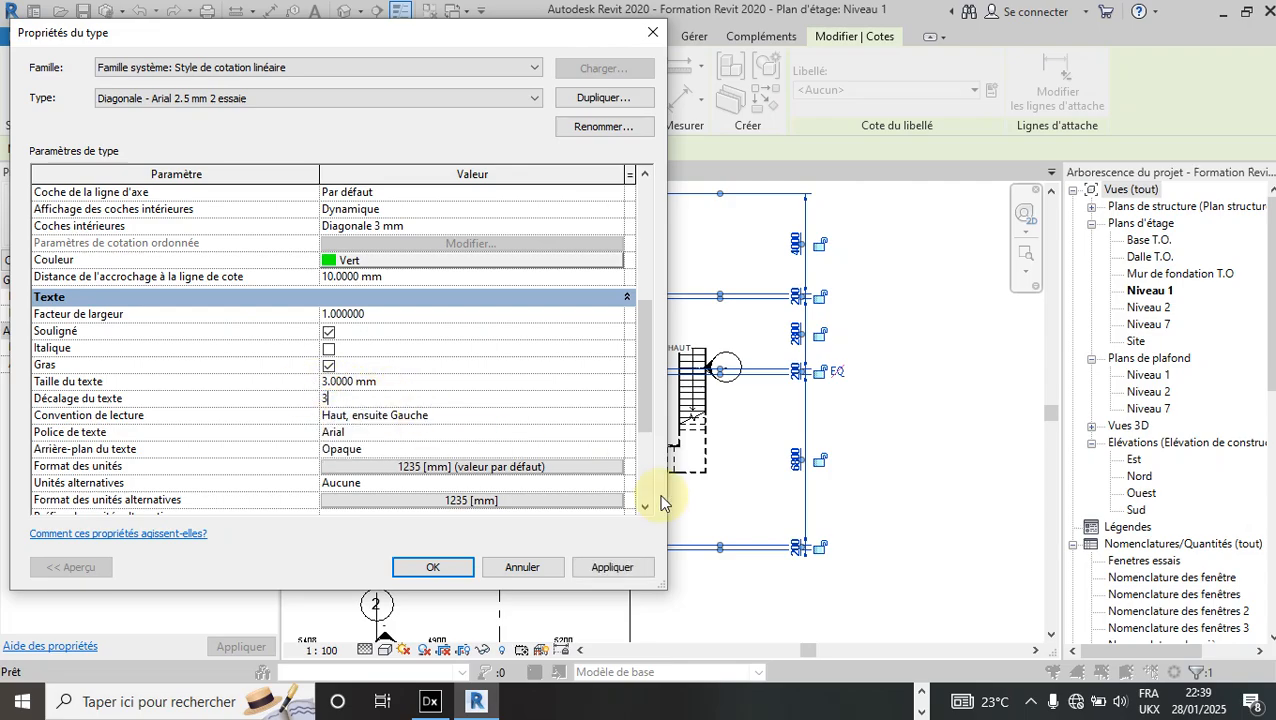
left_click(609, 566)
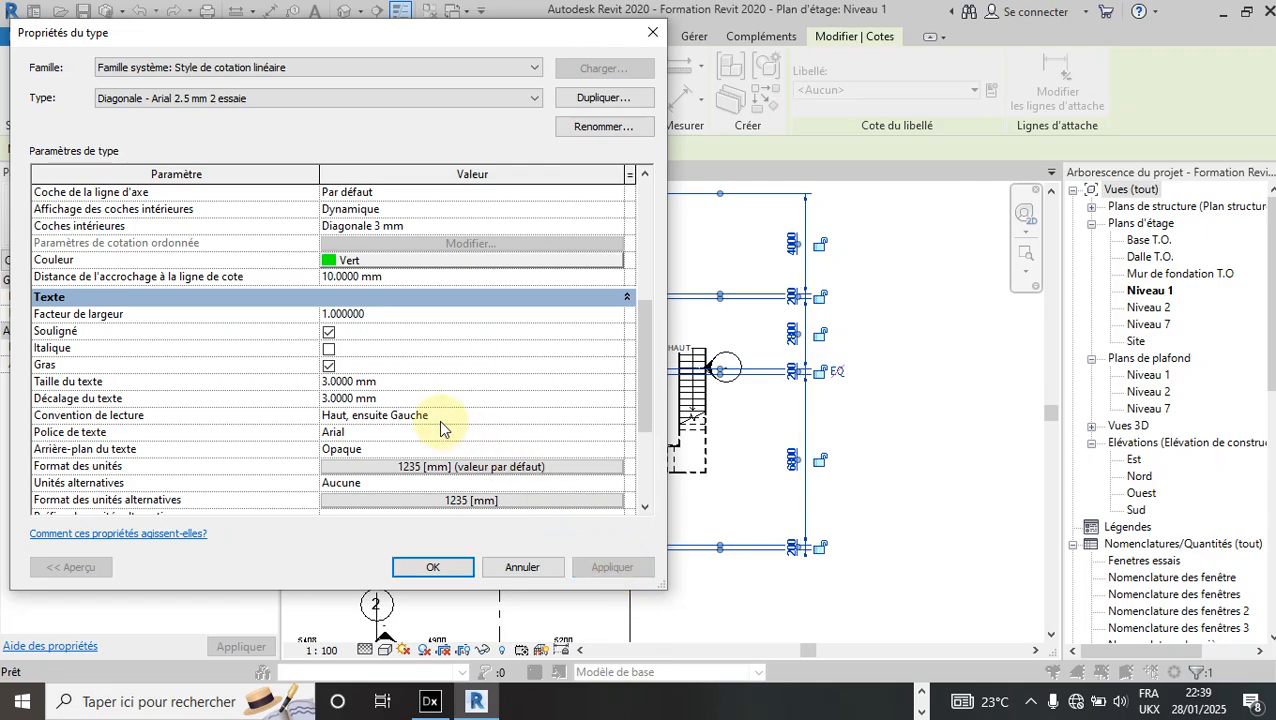
Set the dimension type's text offset (Décalage du texte) to 5 mm and apply it.
left_click(383, 398)
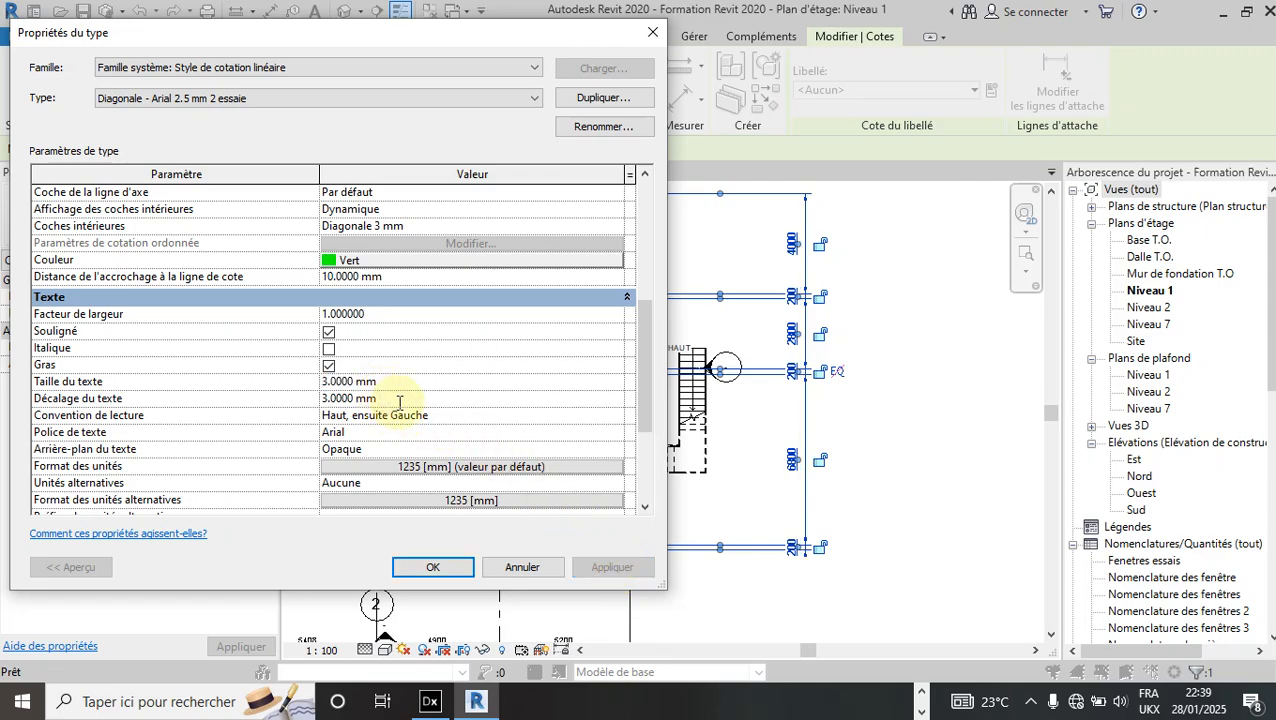
left_click_drag(399, 402, 296, 401)
type("5")
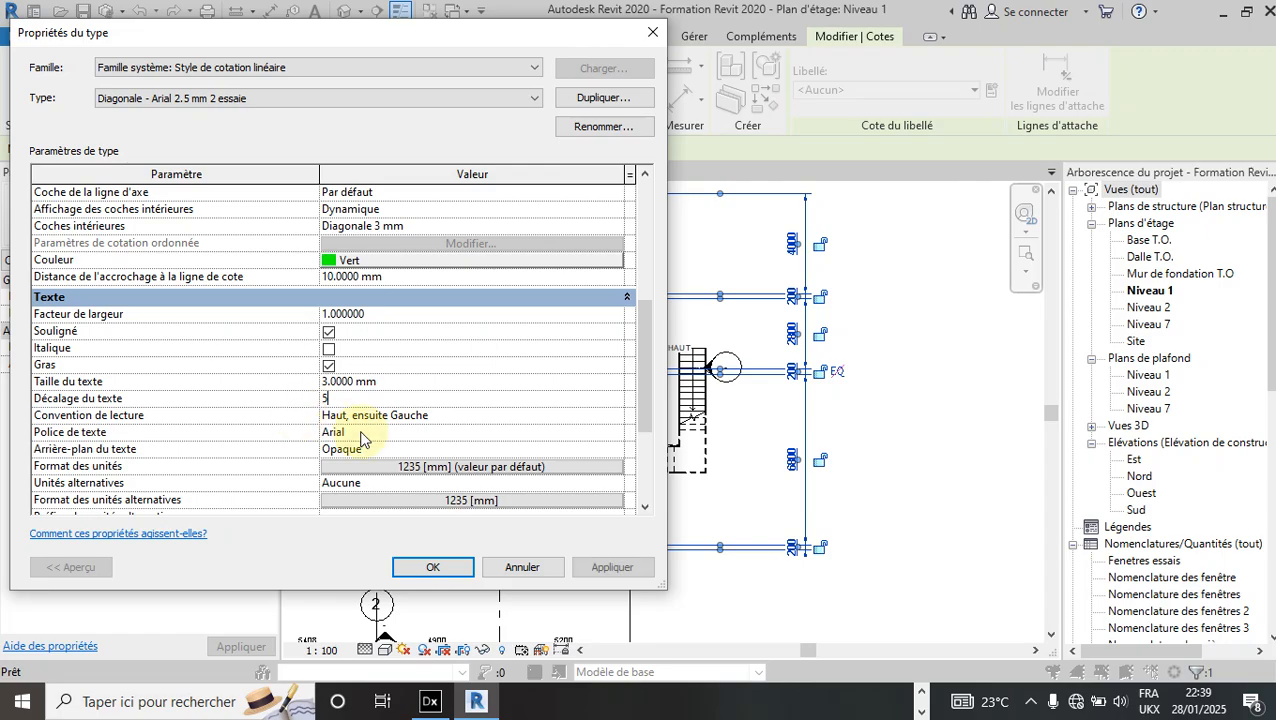
left_click(645, 568)
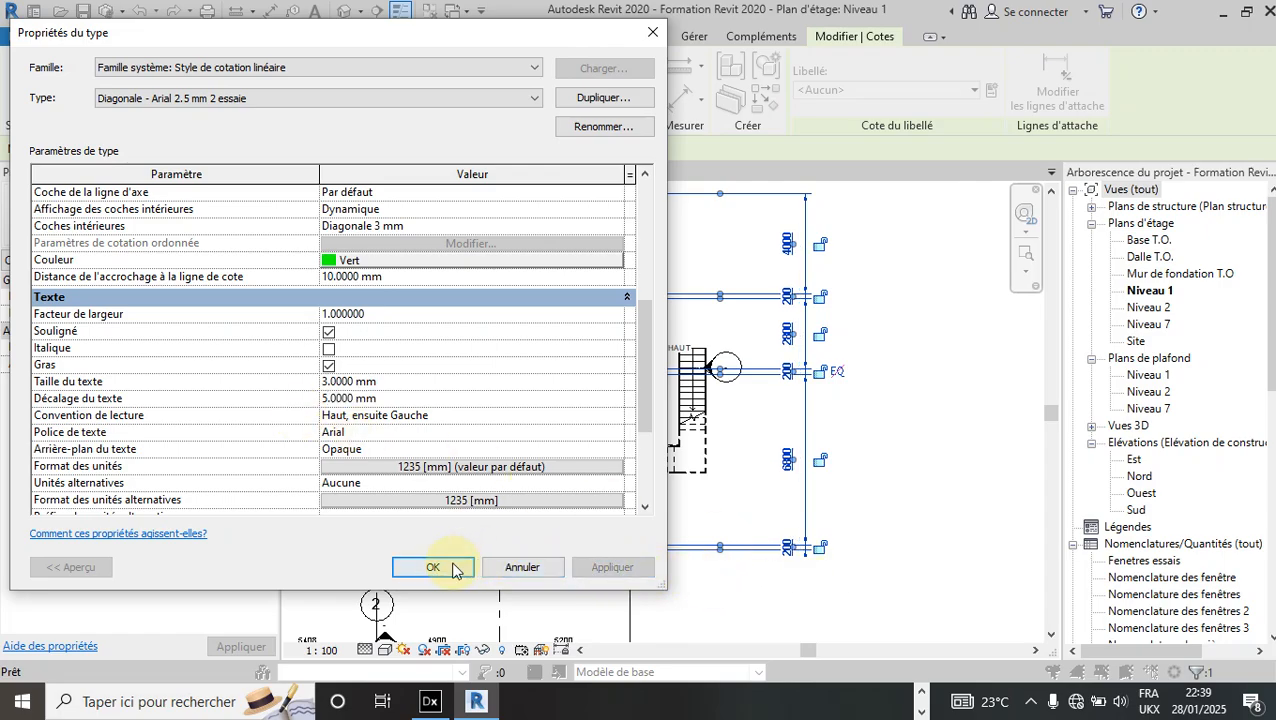
Set the dimension type's text font (Police de texte) to Calibri Light and apply it.
left_click(374, 434)
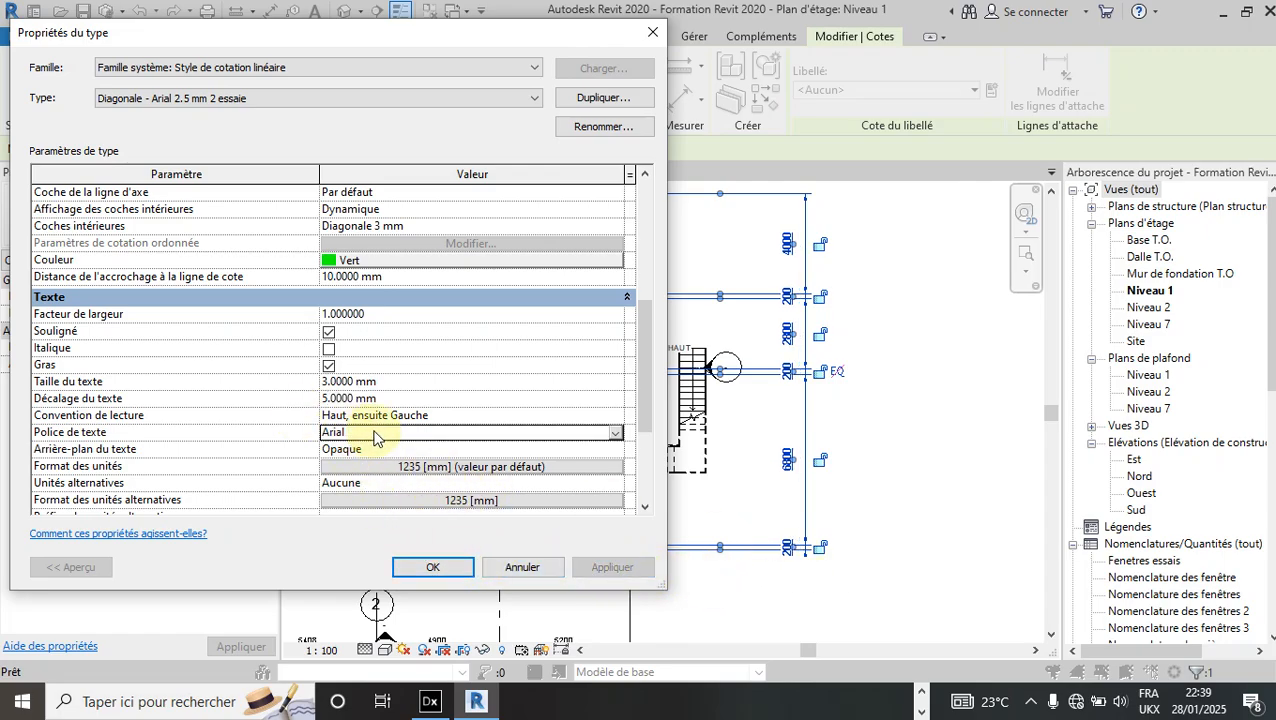
left_click(615, 433)
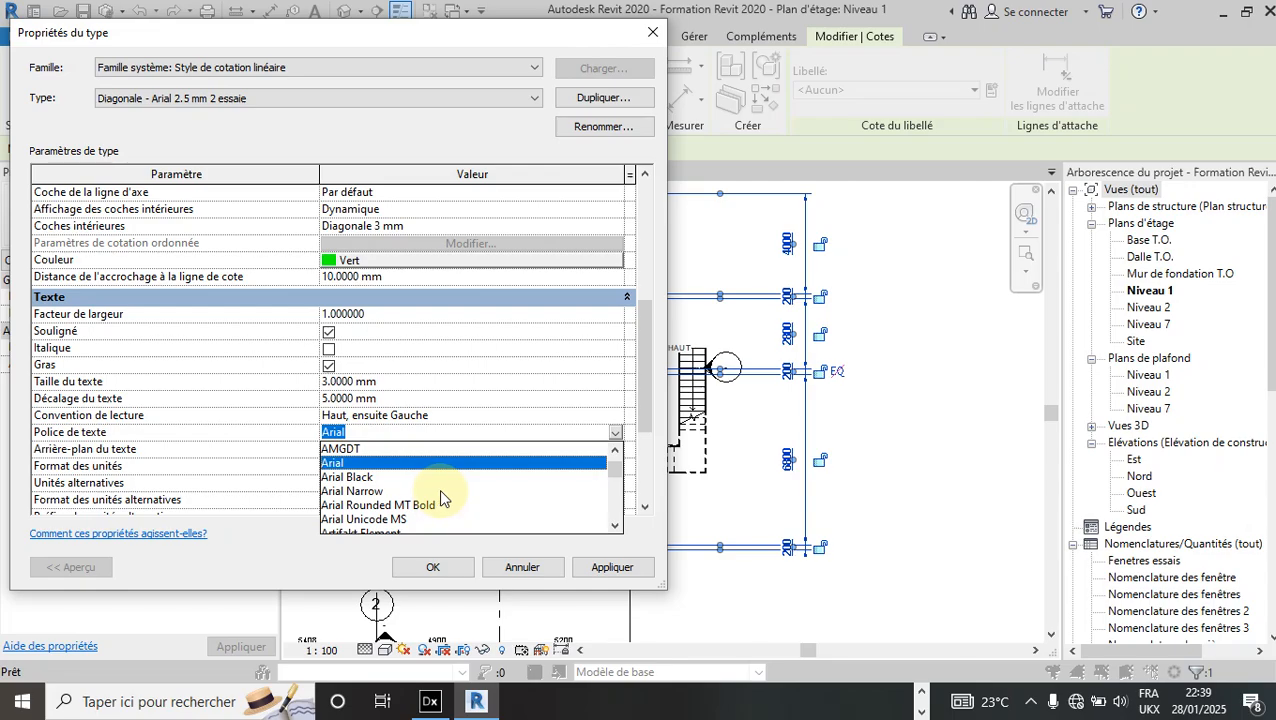
scroll(442, 490, "down", 4)
scroll(444, 487, "down", 5)
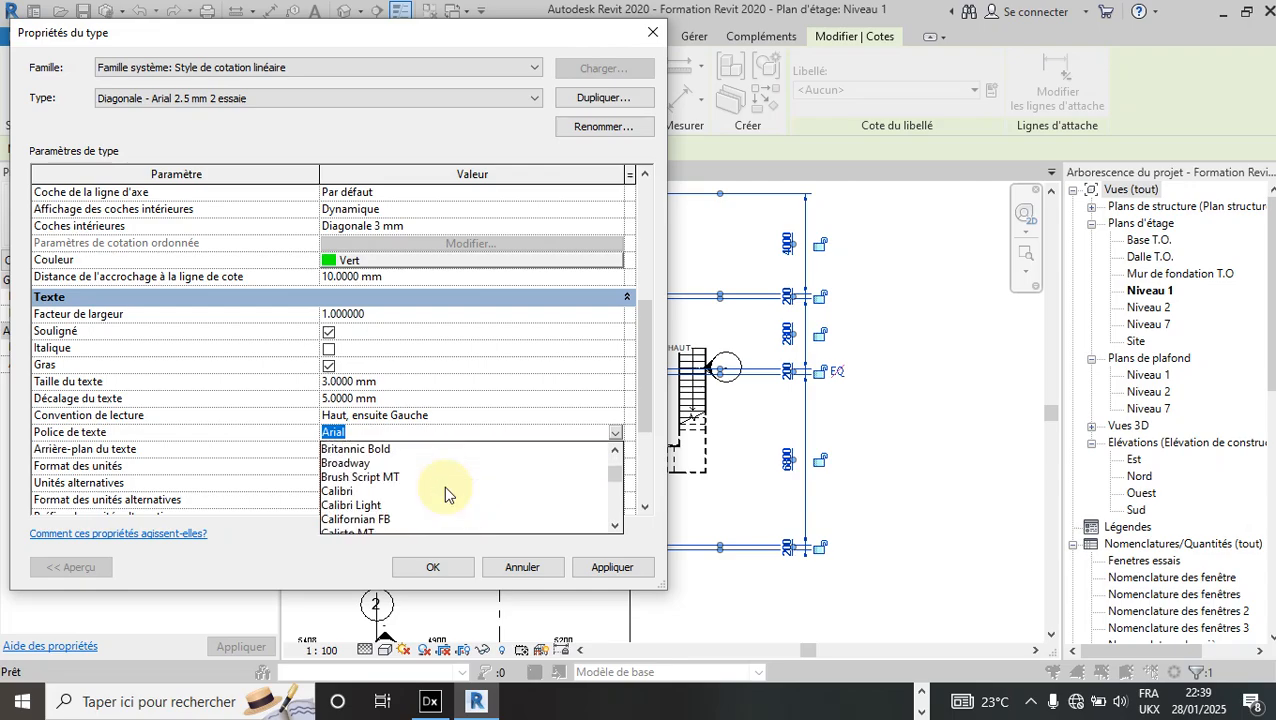
left_click(410, 504)
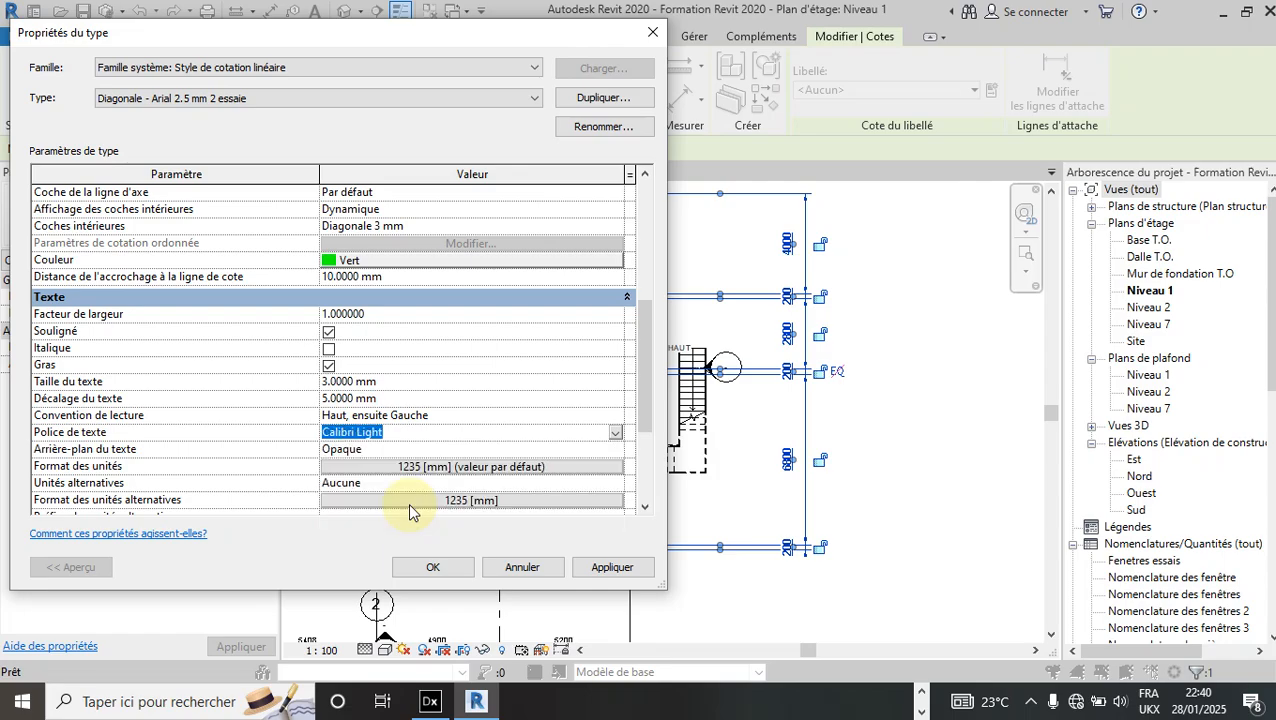
left_click(628, 569)
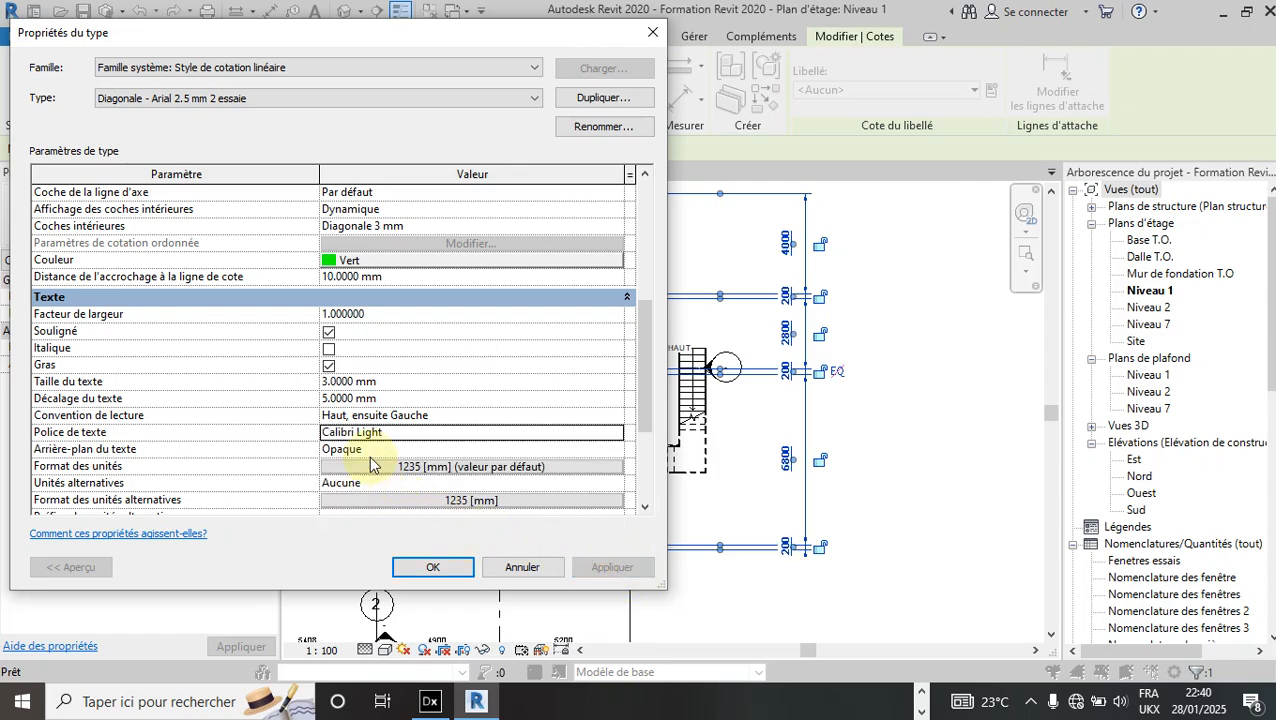
Set the dimension type's text font (Police de texte) to Comic Sans MS and apply it.
left_click(613, 440)
left_click(613, 440)
scroll(436, 484, "down", 3)
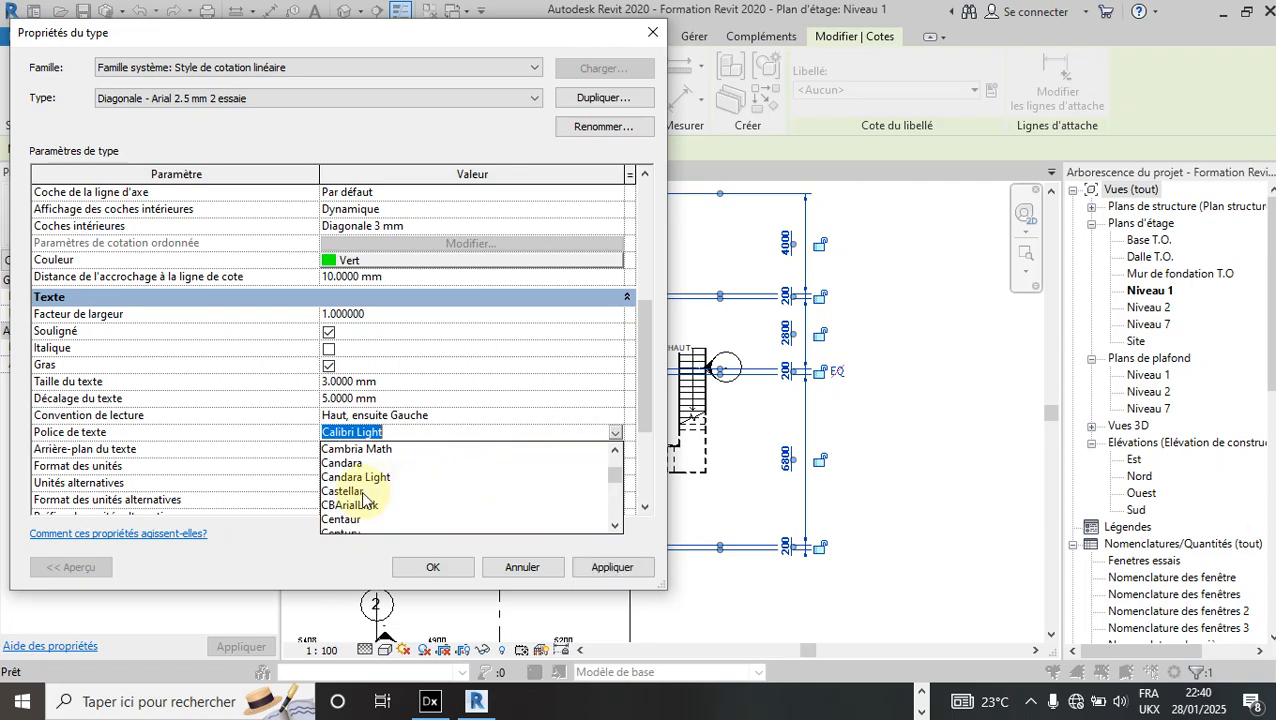
scroll(375, 500, "down", 3)
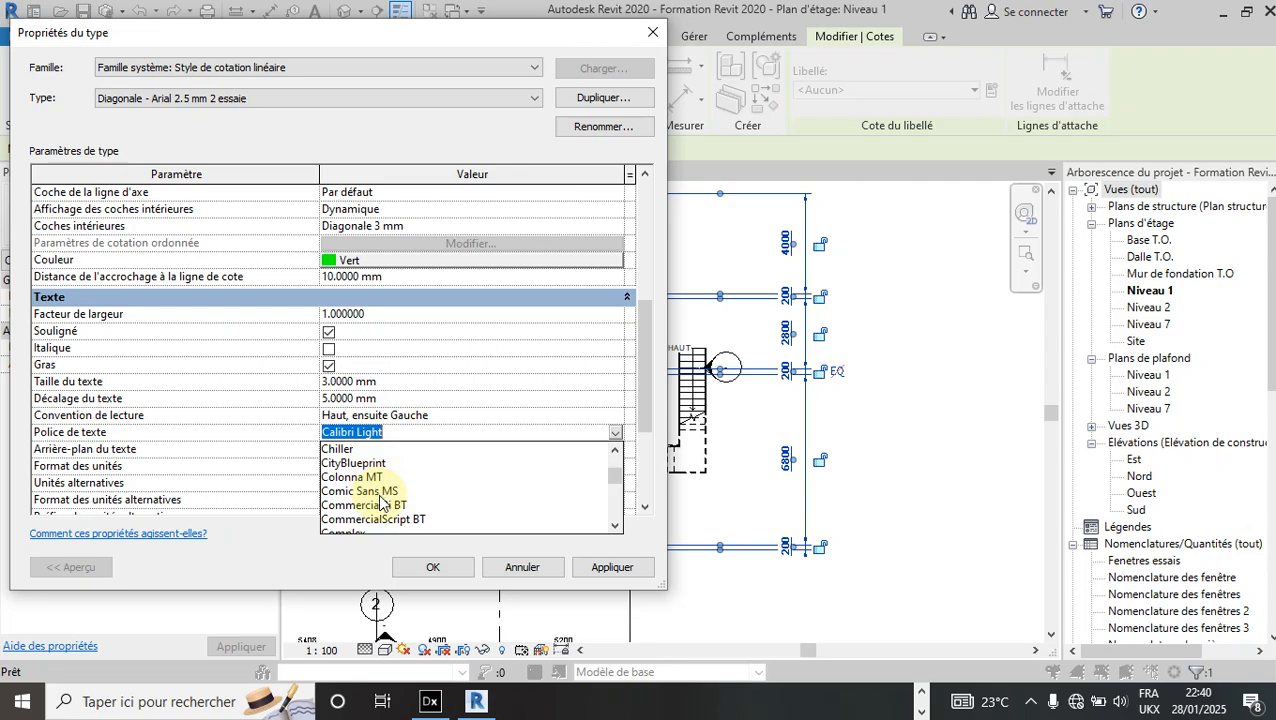
left_click(379, 493)
left_click(608, 567)
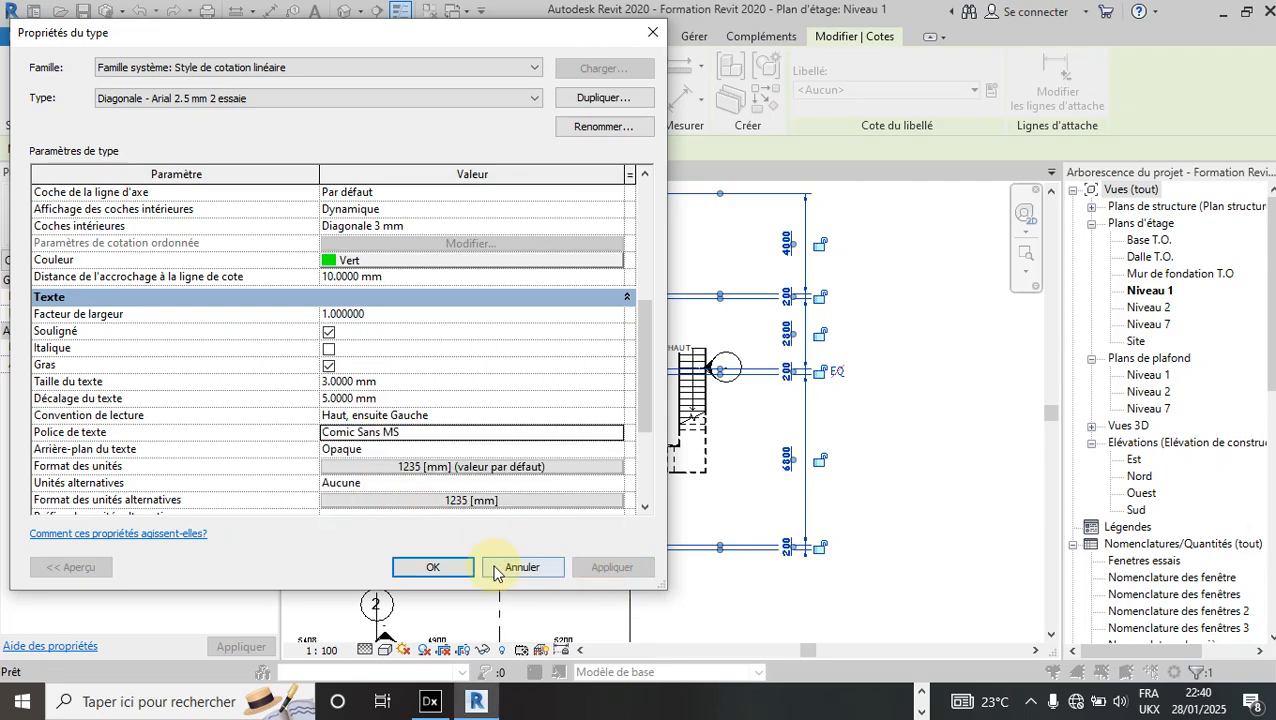
Choose Opaque as the dimension type's text background (Arrière-plan du texte).
scroll(377, 418, "down", 3)
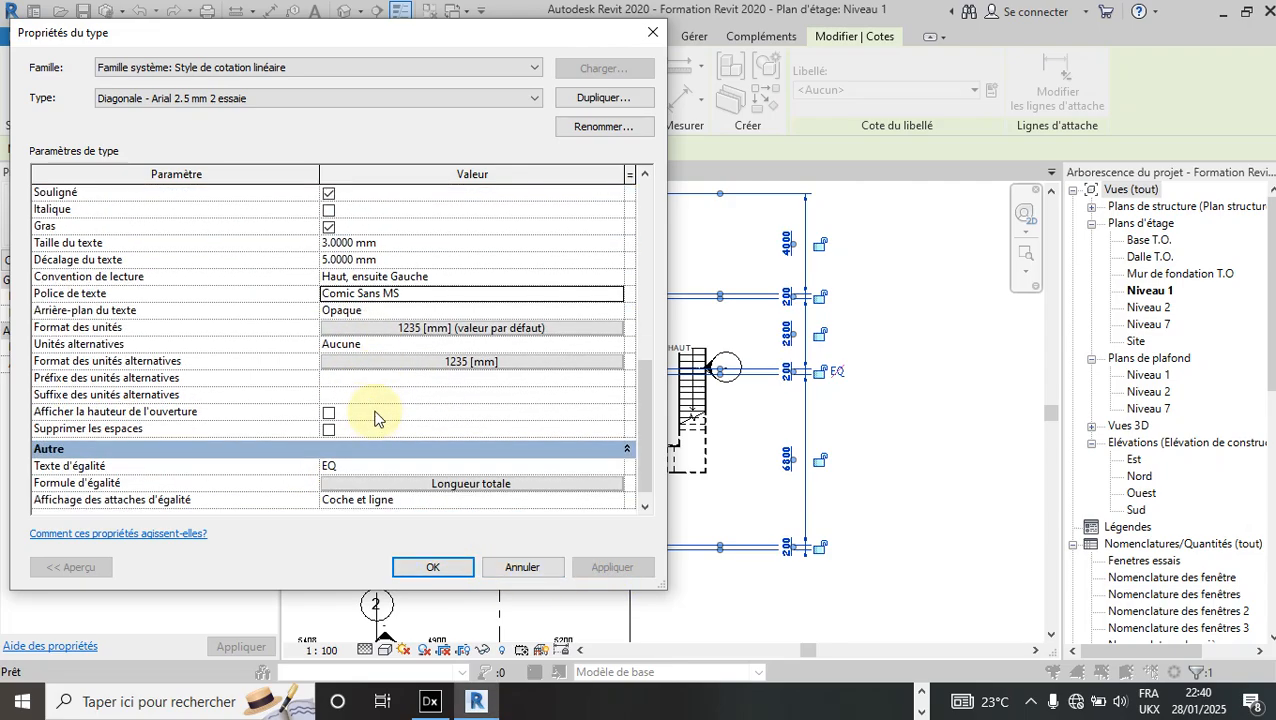
left_click(352, 314)
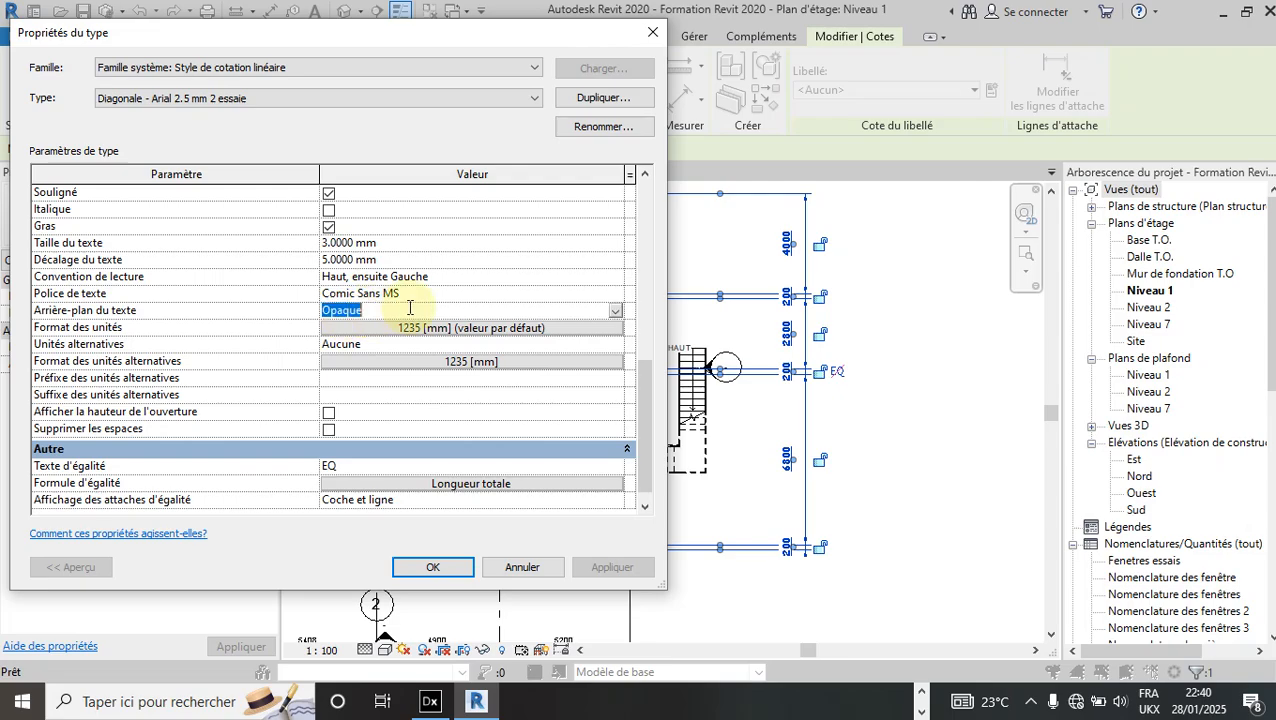
left_click(615, 311)
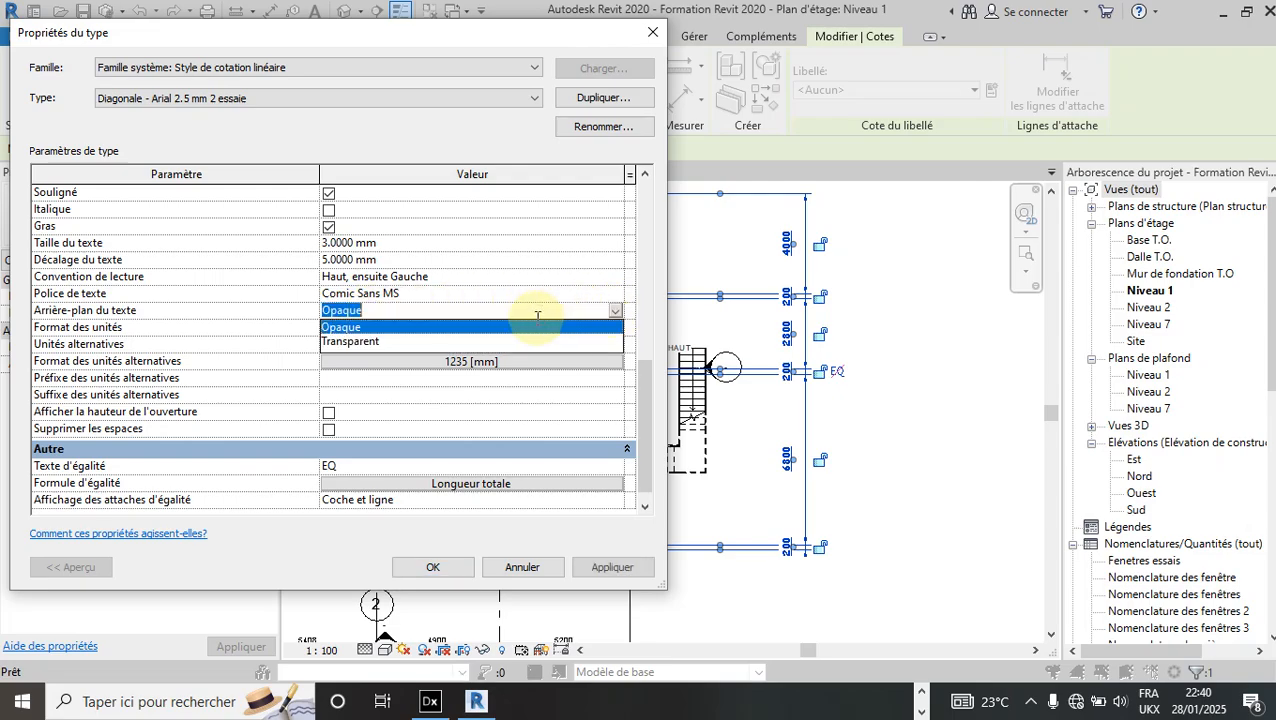
left_click(382, 328)
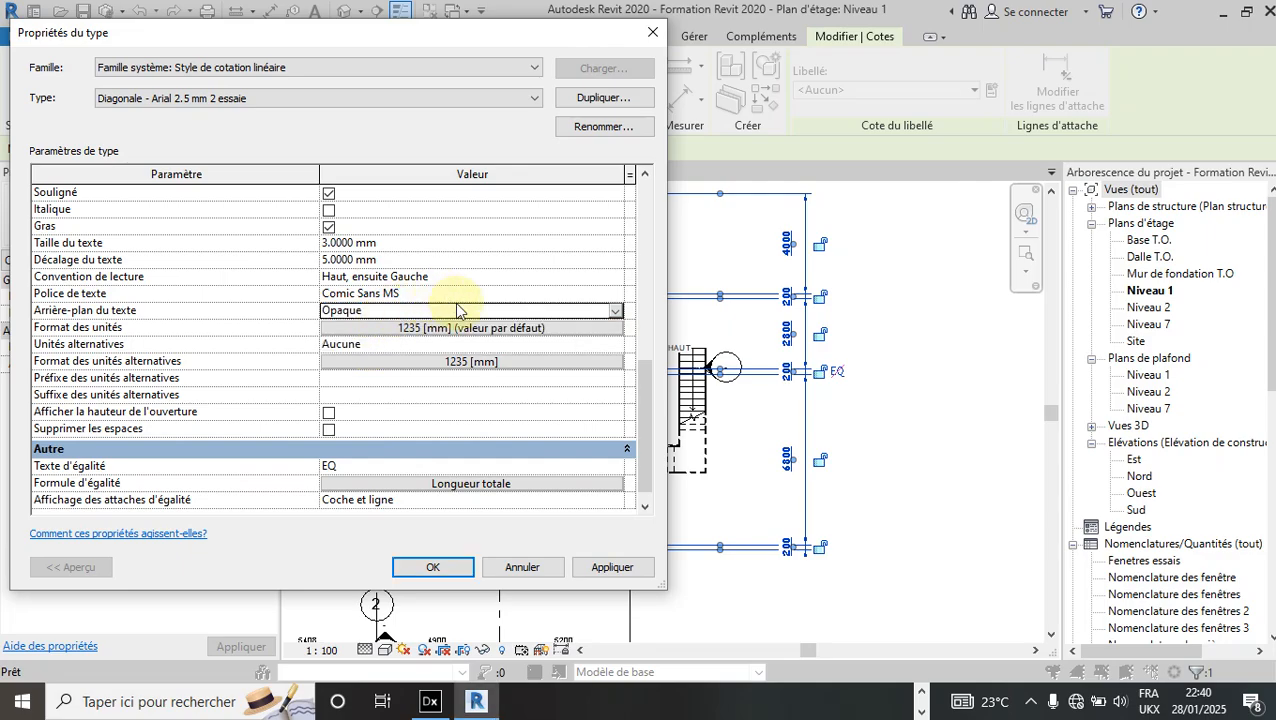
Override the project unit format (Format des unités) with Mètres, 2 décimales and unit symbol m, and apply it.
left_click(445, 328)
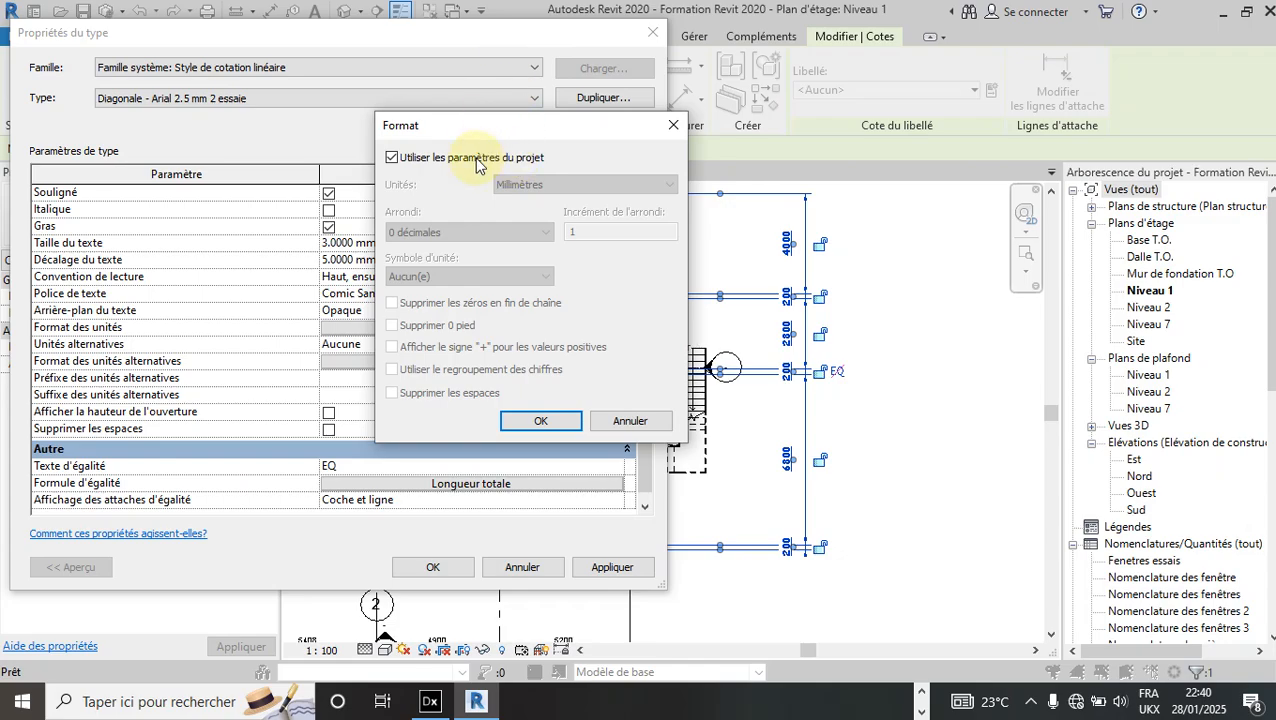
left_click(391, 157)
left_click(558, 184)
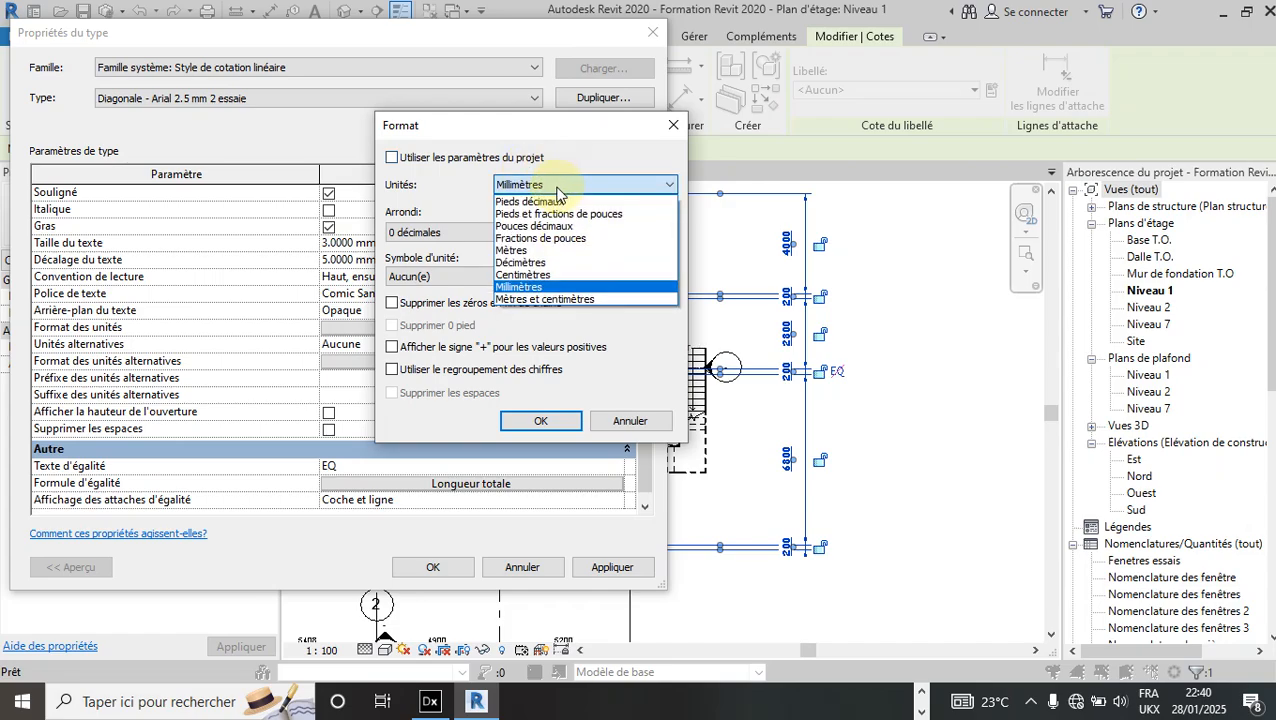
left_click(545, 250)
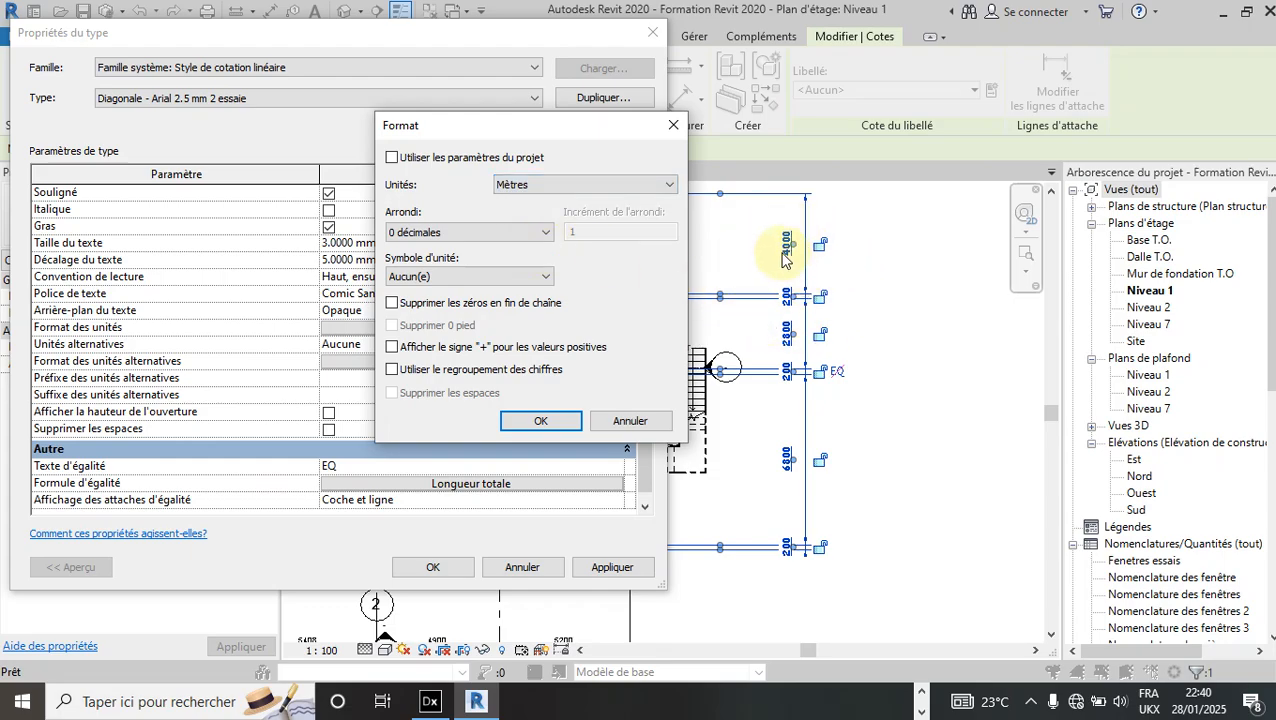
left_click(545, 233)
left_click(440, 316)
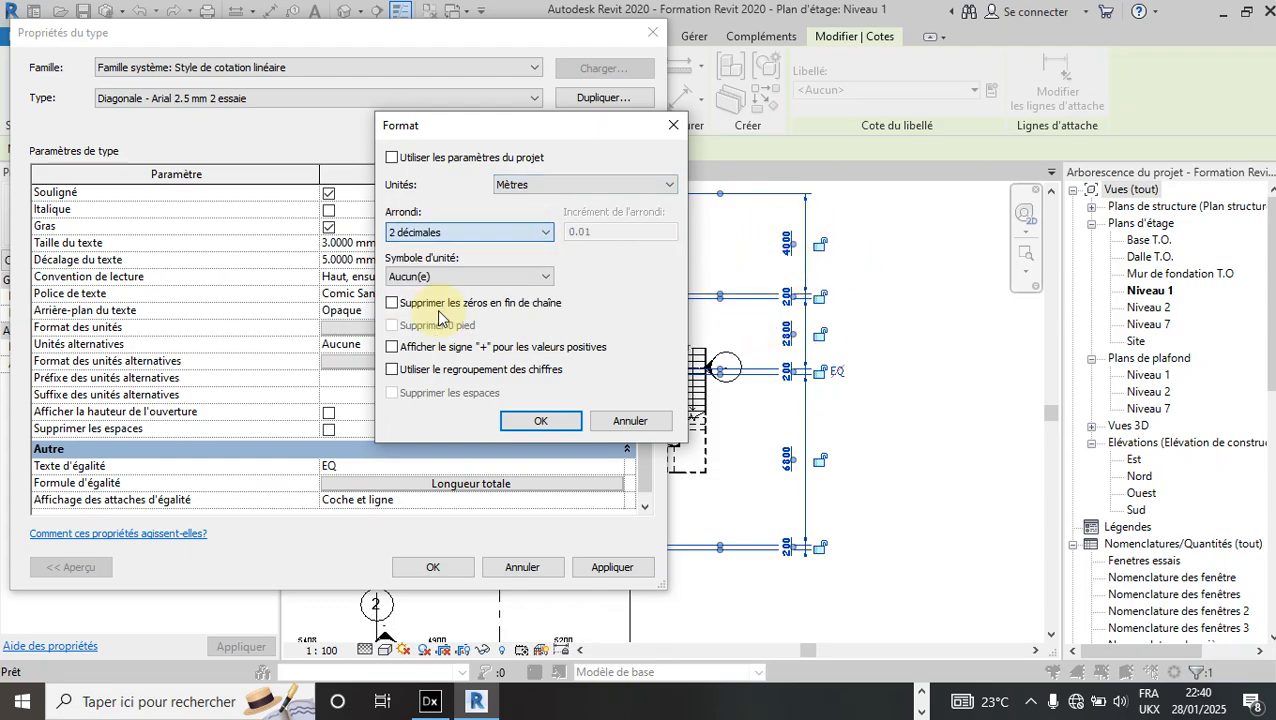
left_click(546, 279)
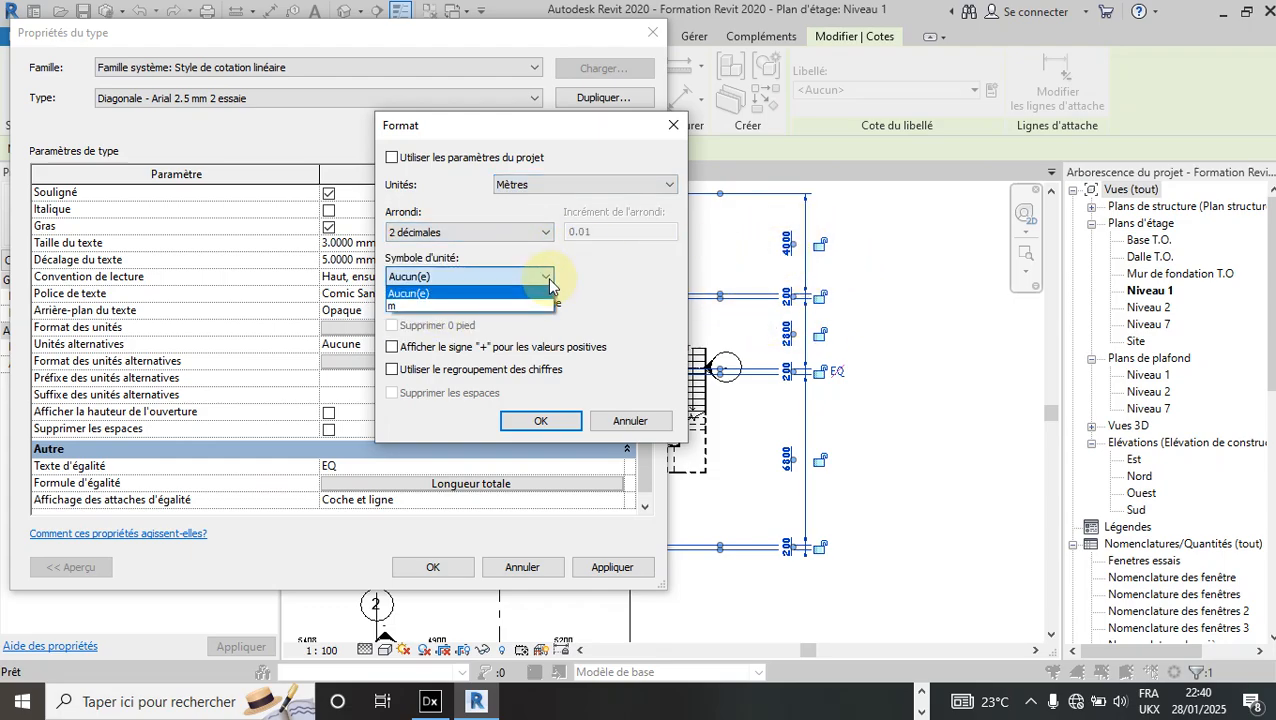
left_click(446, 307)
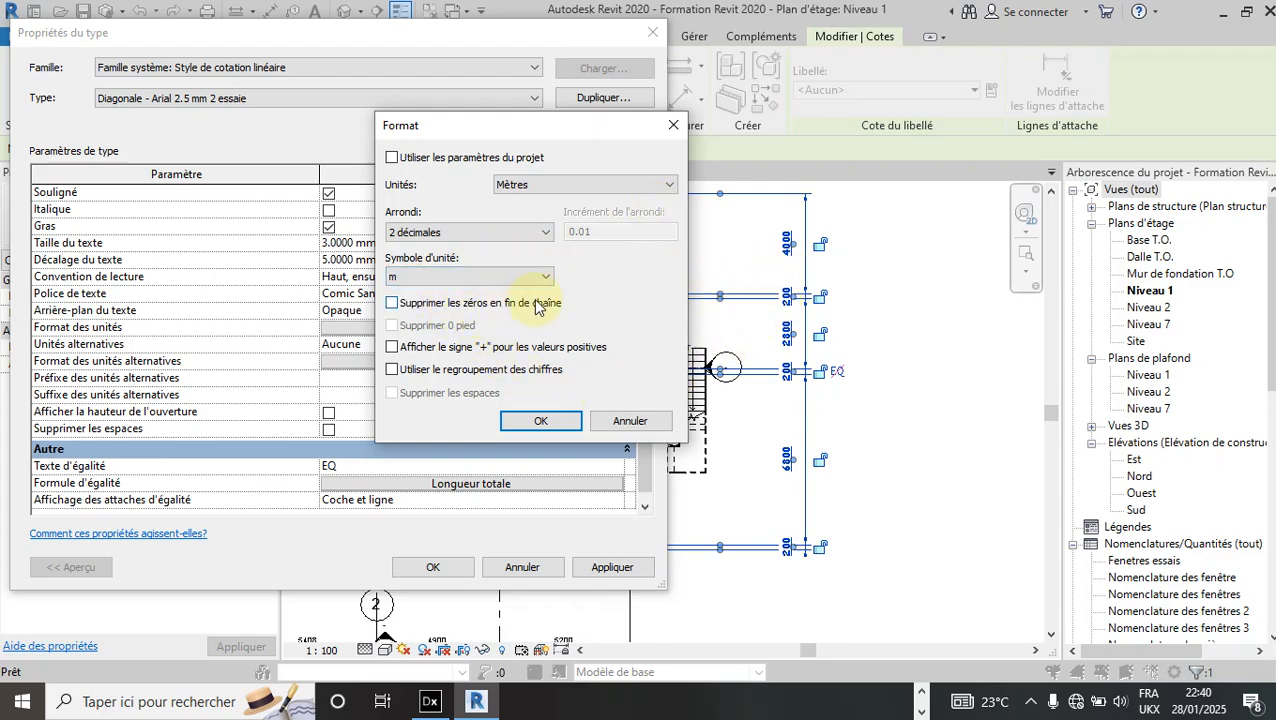
left_click(540, 420)
left_click(612, 567)
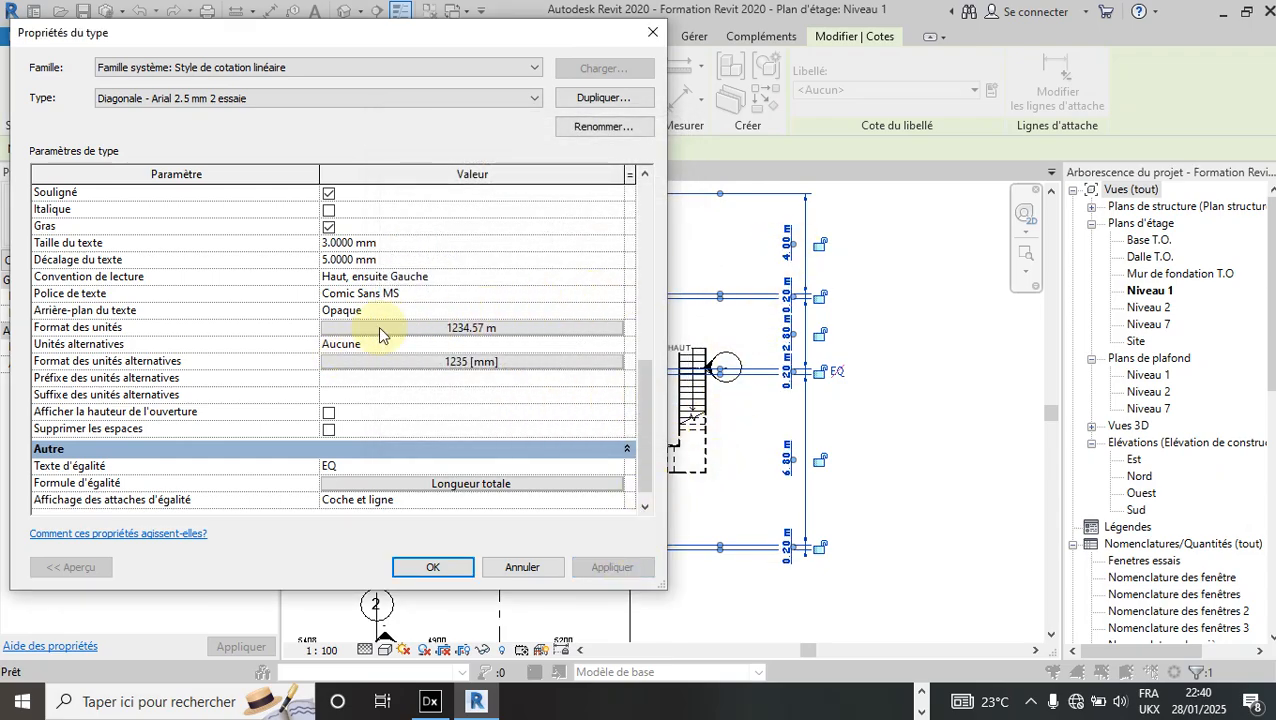
Remove the unit symbol, enable trailing-zero suppression, the "+" sign for positive values and digit grouping in the unit format, and apply.
left_click(411, 327)
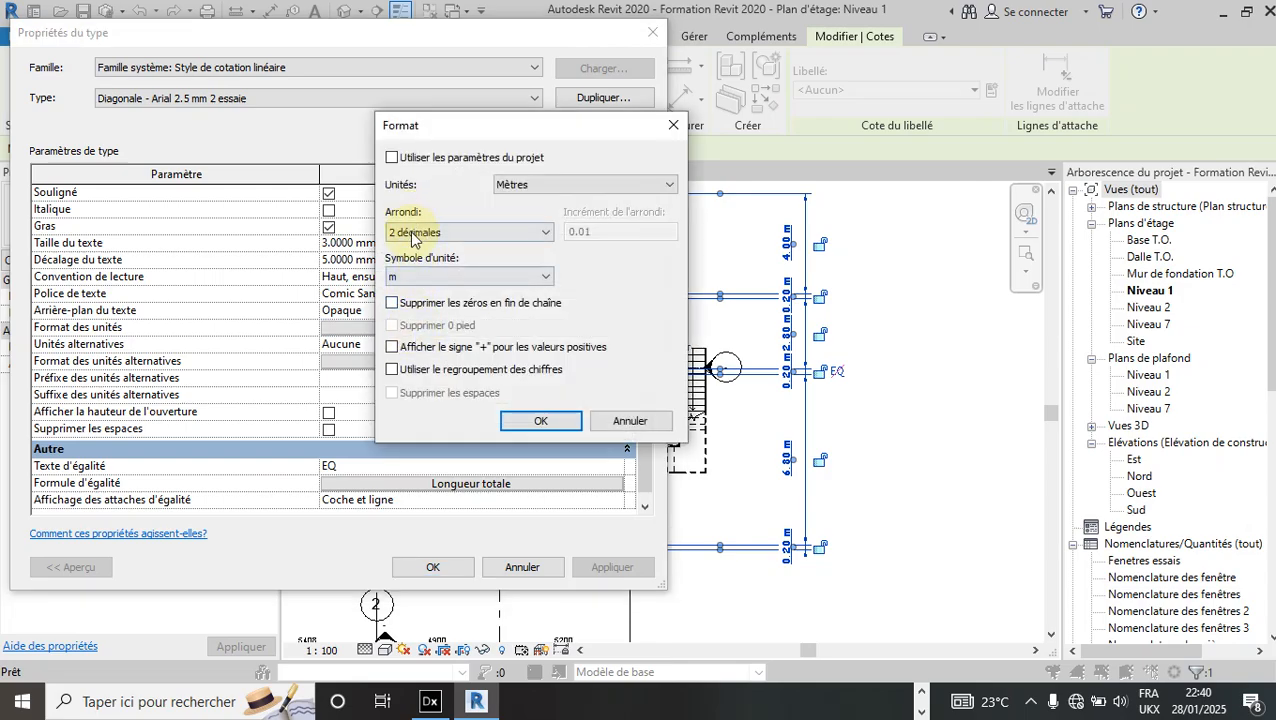
left_click(460, 277)
left_click(433, 293)
left_click(588, 184)
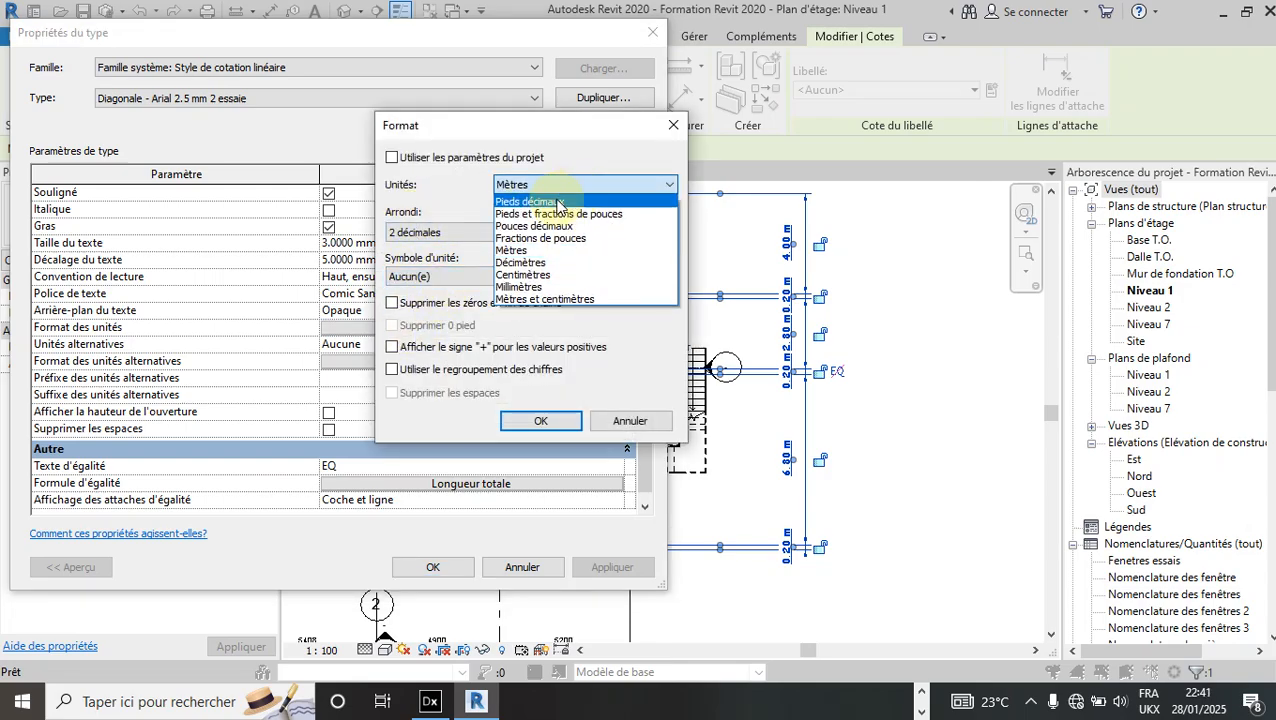
left_click(415, 167)
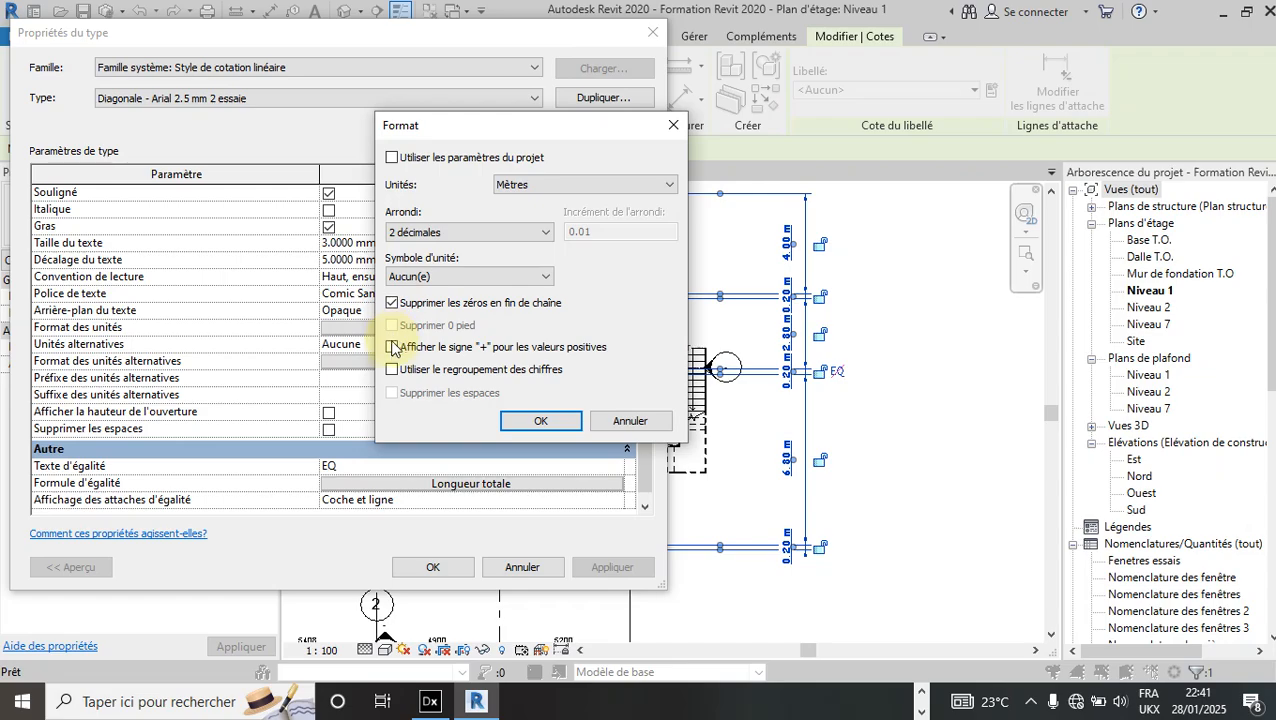
left_click(392, 346)
left_click(392, 369)
left_click(535, 420)
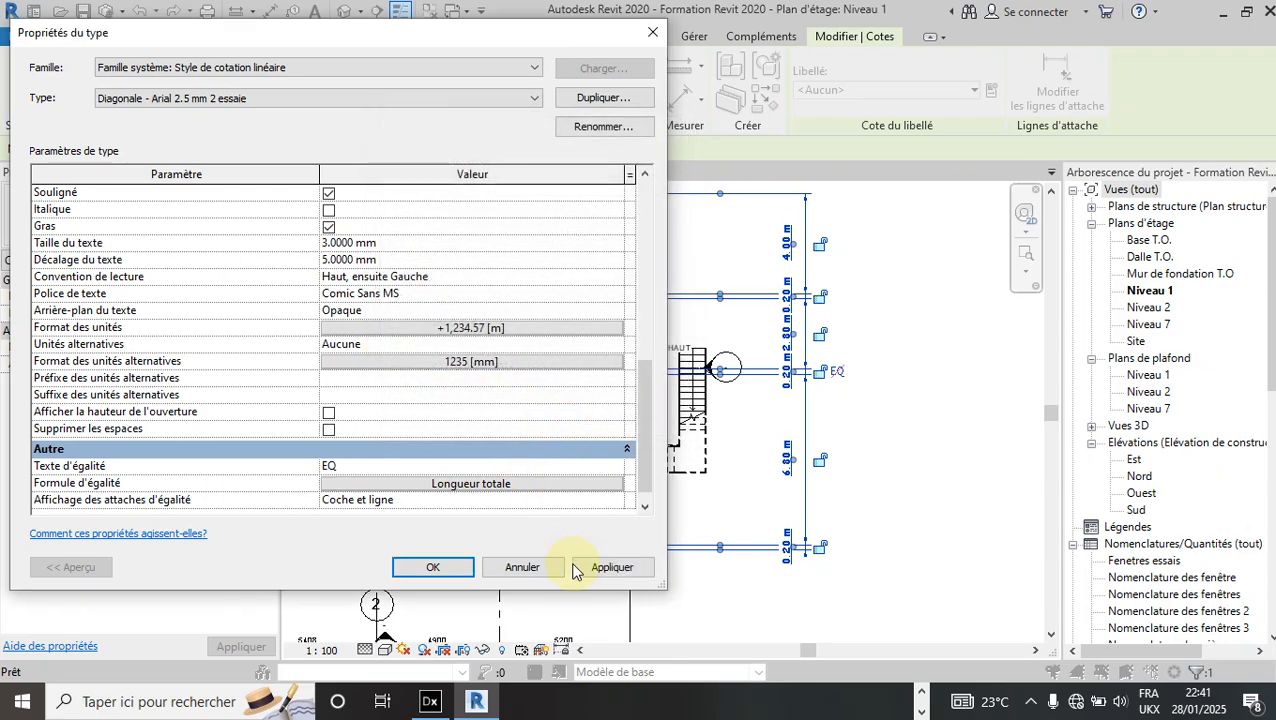
left_click(590, 566)
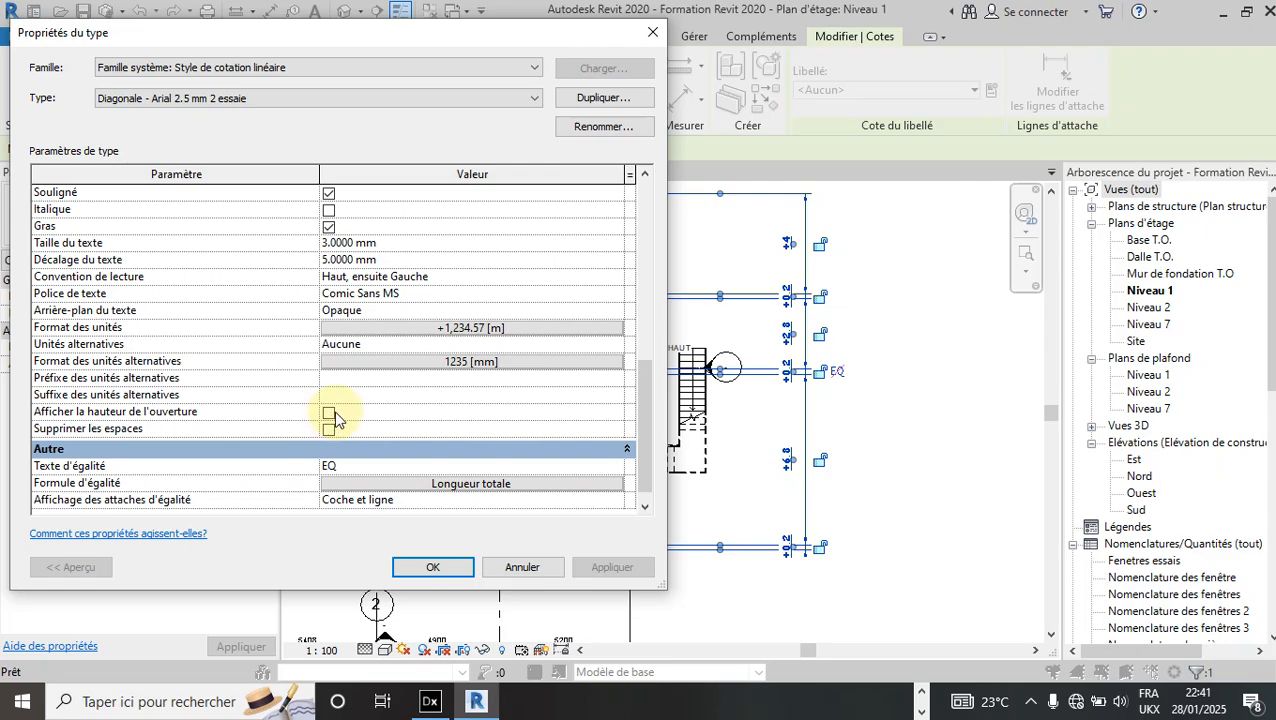
Return the unit format to the project settings (Utiliser les paramètres du projet), apply it, accept the type properties and deselect the dimension.
left_click(455, 328)
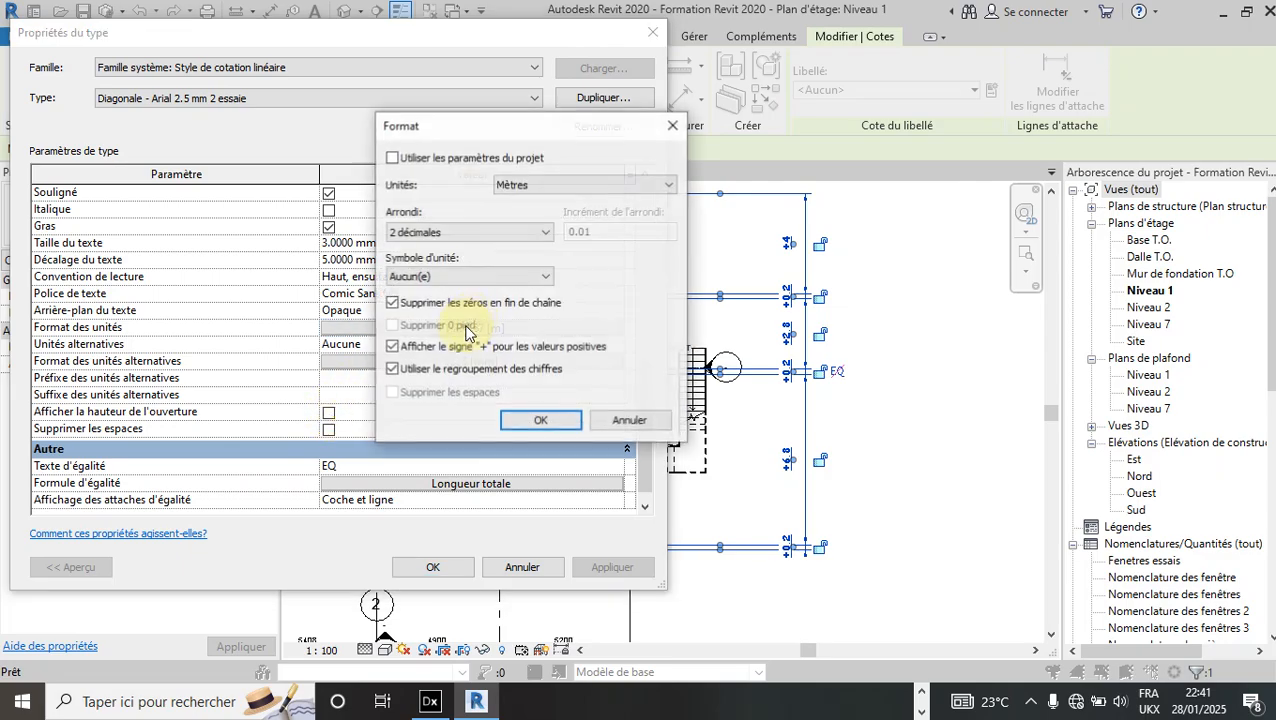
left_click(392, 158)
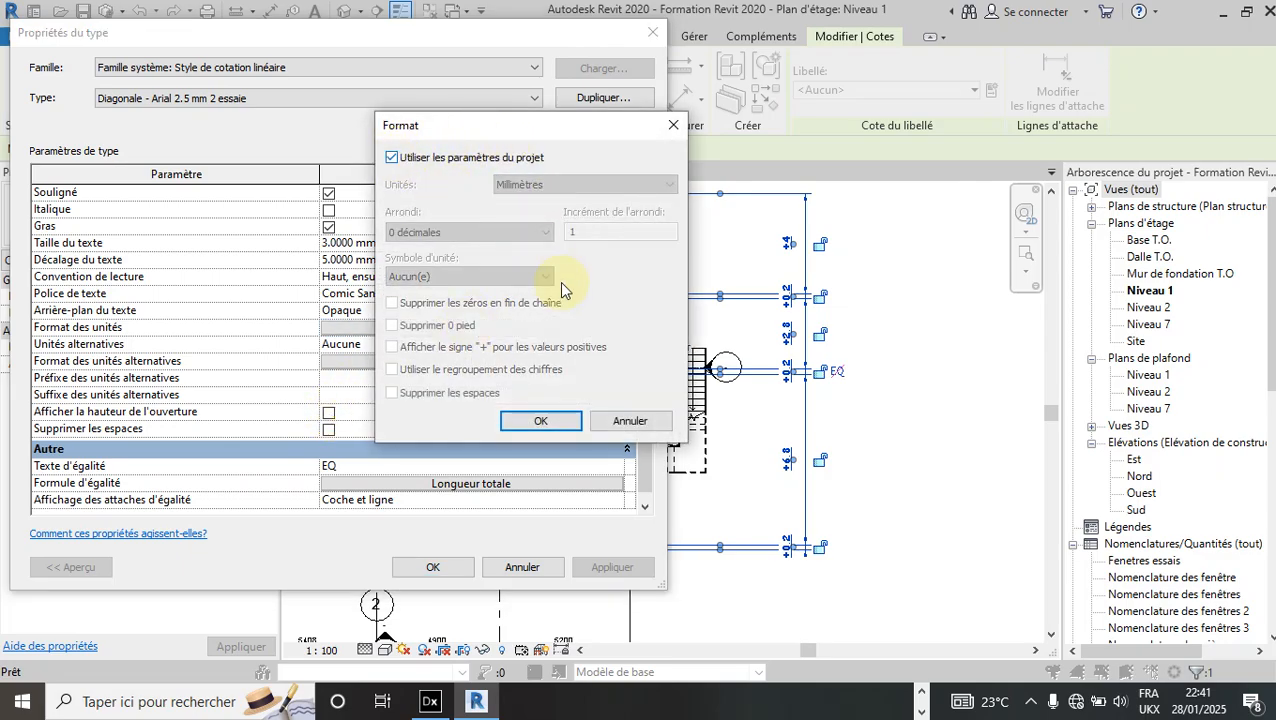
left_click(542, 420)
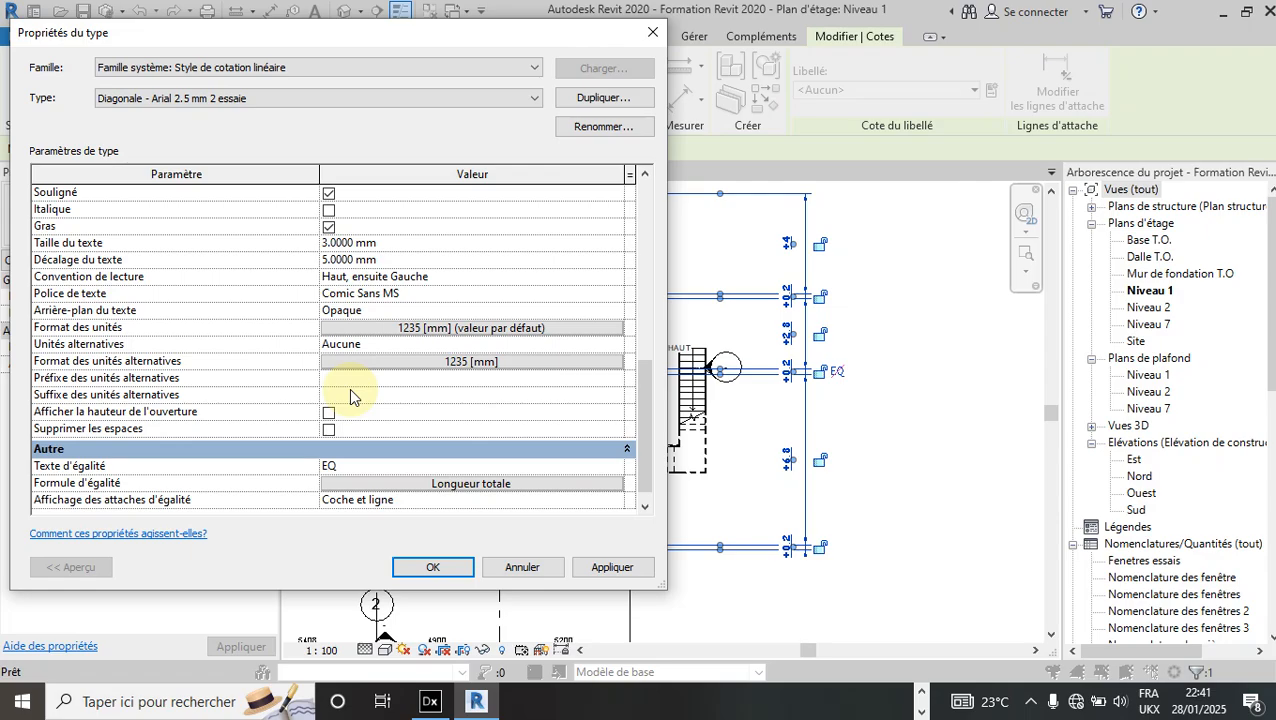
scroll(349, 396, "down", 1)
scroll(252, 488, "up", 10)
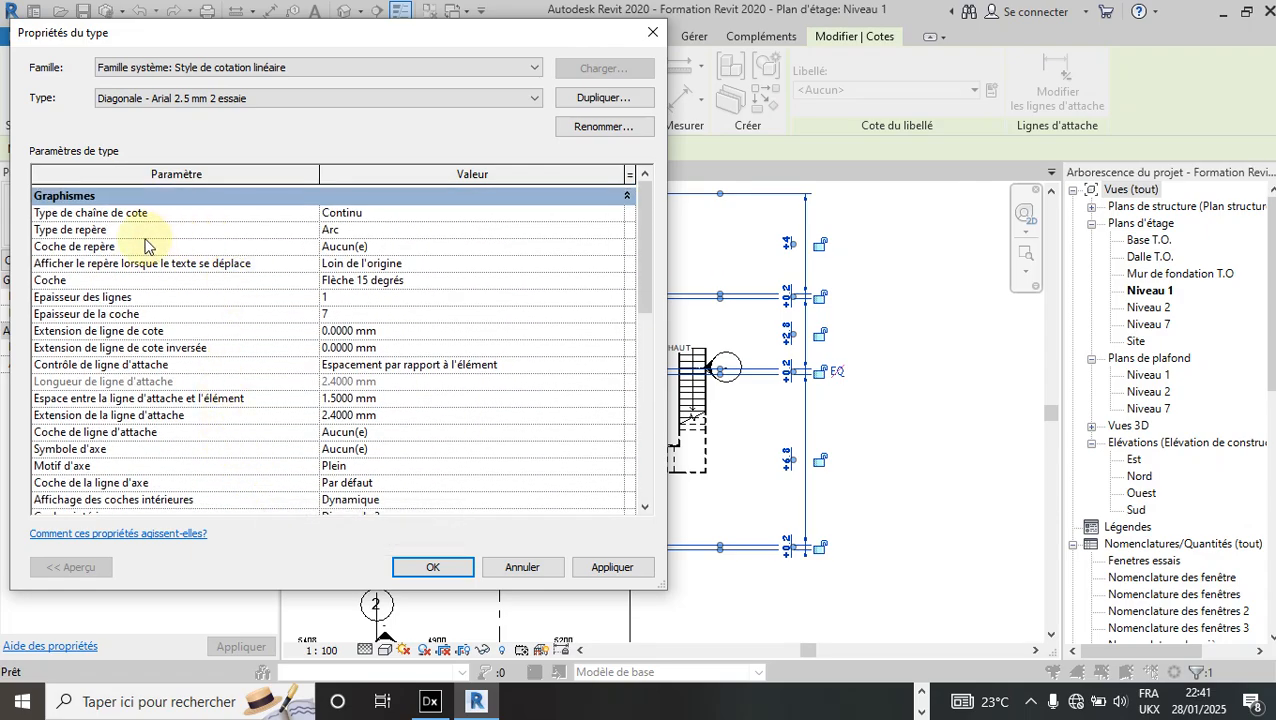
scroll(134, 294, "down", 8)
scroll(130, 304, "down", 3)
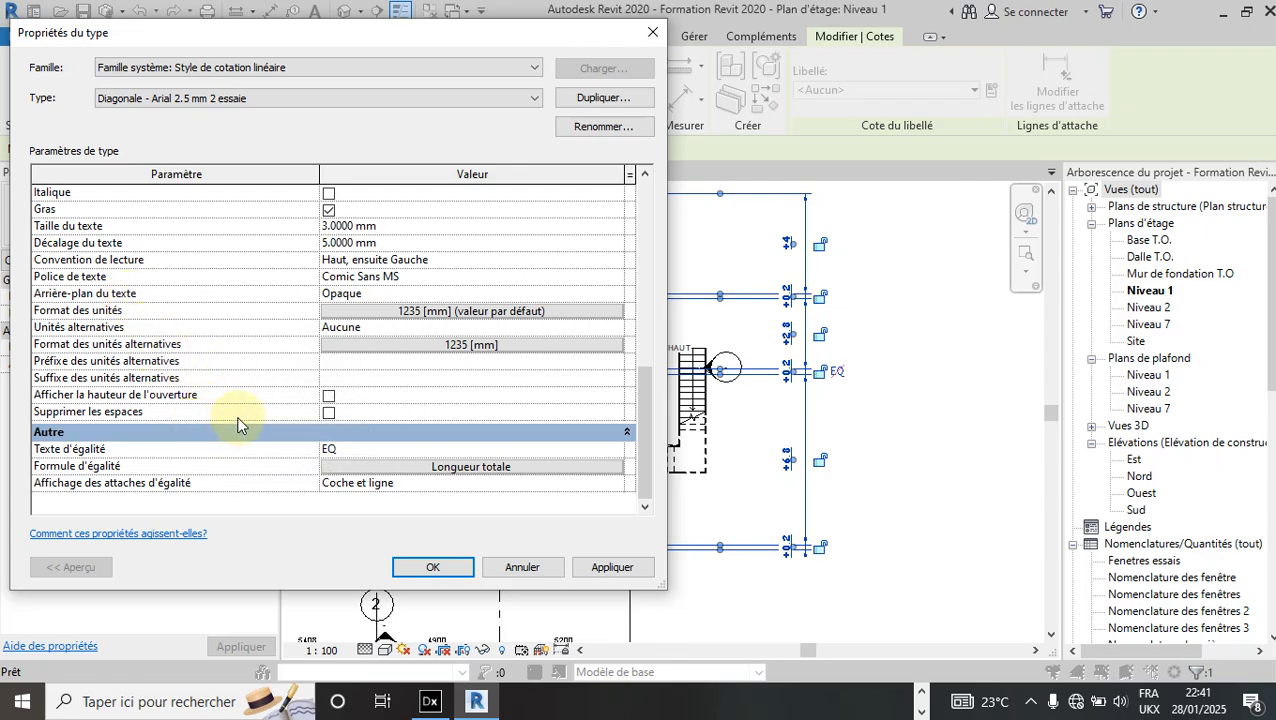
left_click(620, 568)
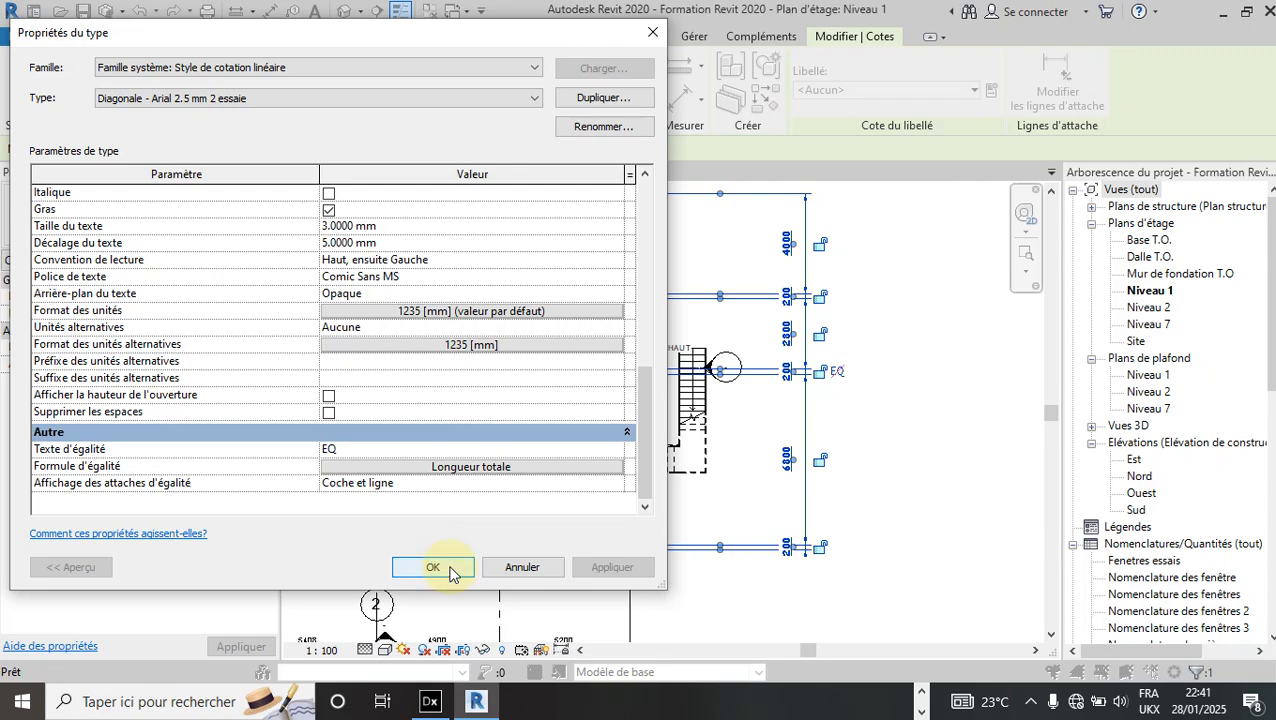
left_click(450, 569)
left_click(892, 407)
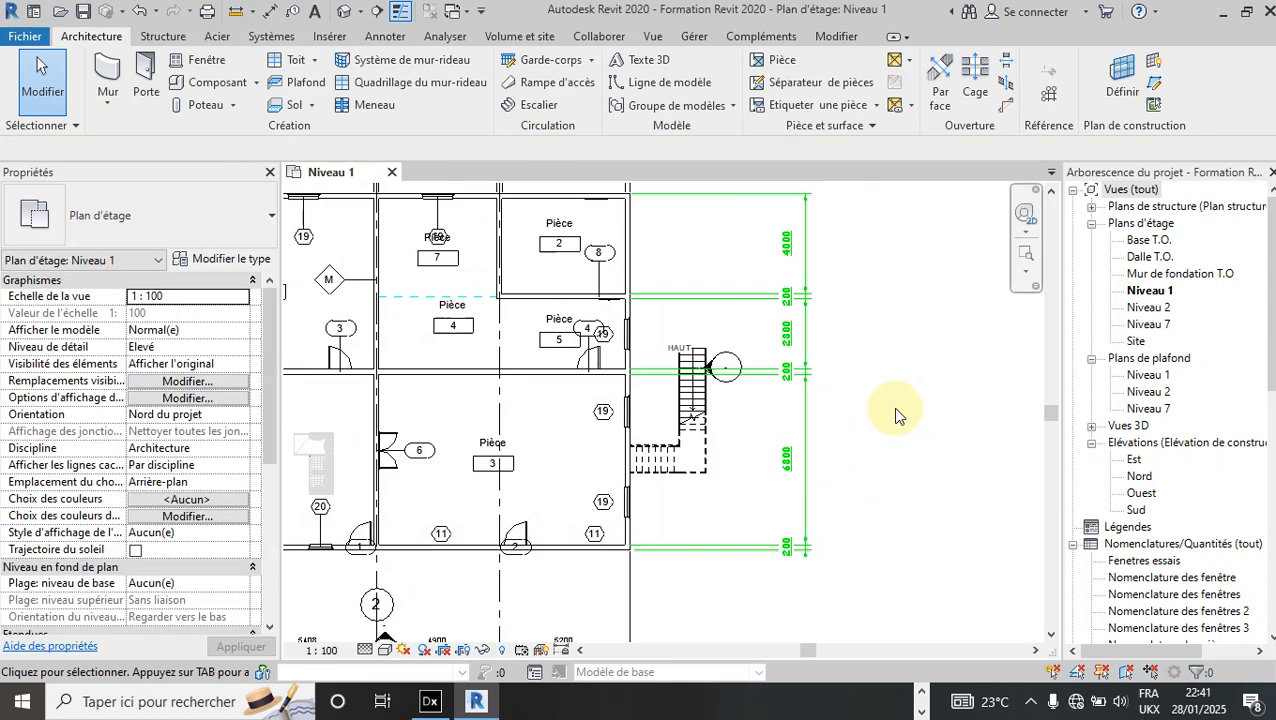
scroll(920, 436, "down", 3)
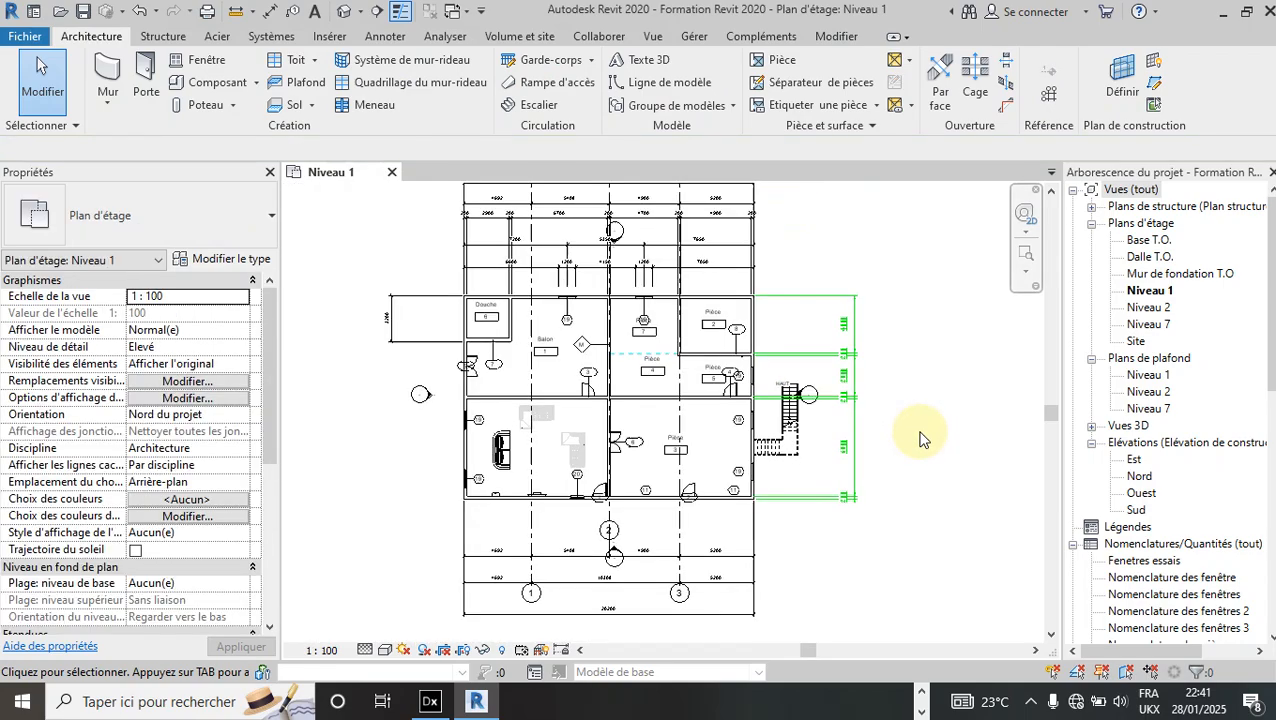
scroll(900, 392, "down", 1)
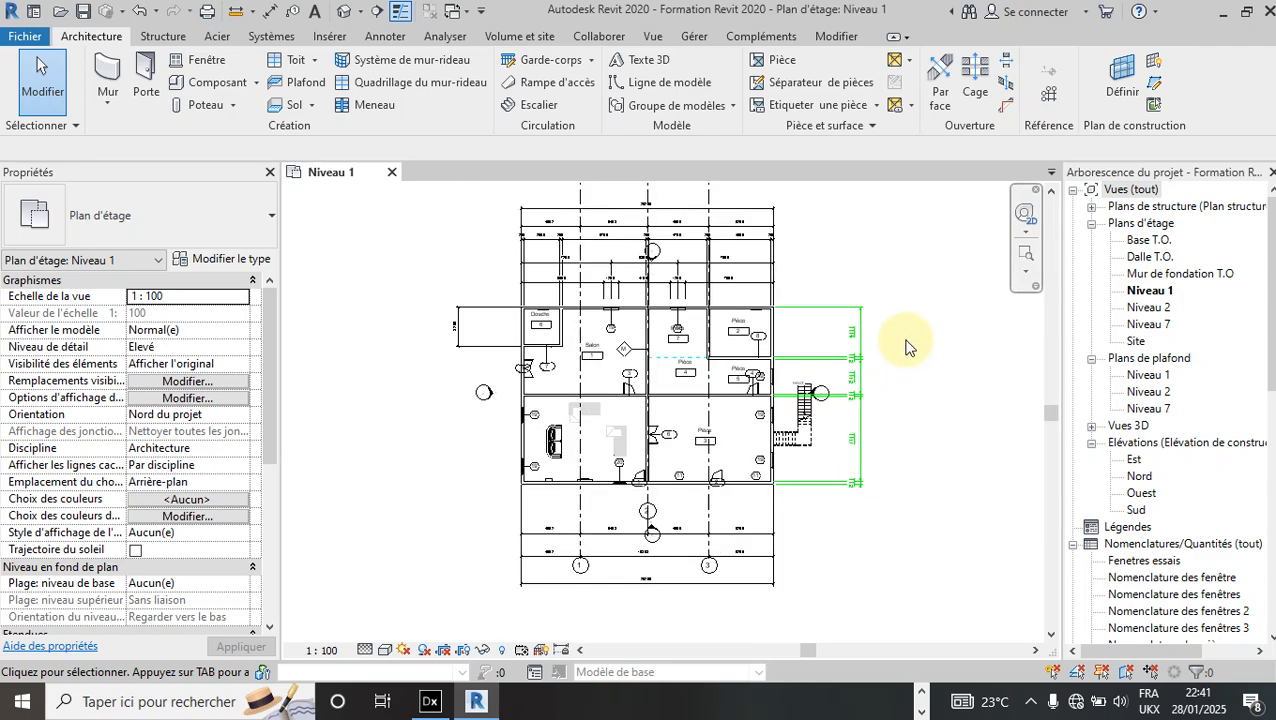
scroll(732, 428, "down", 1)
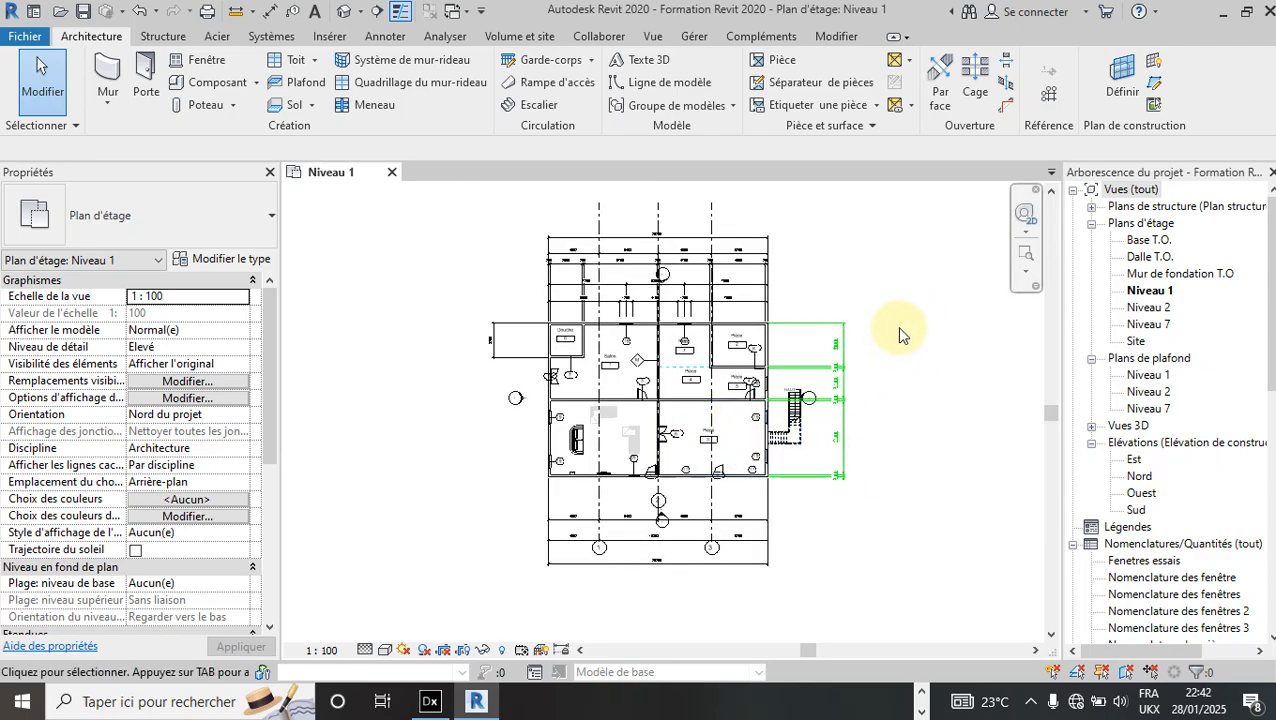
scroll(897, 326, "up", 1)
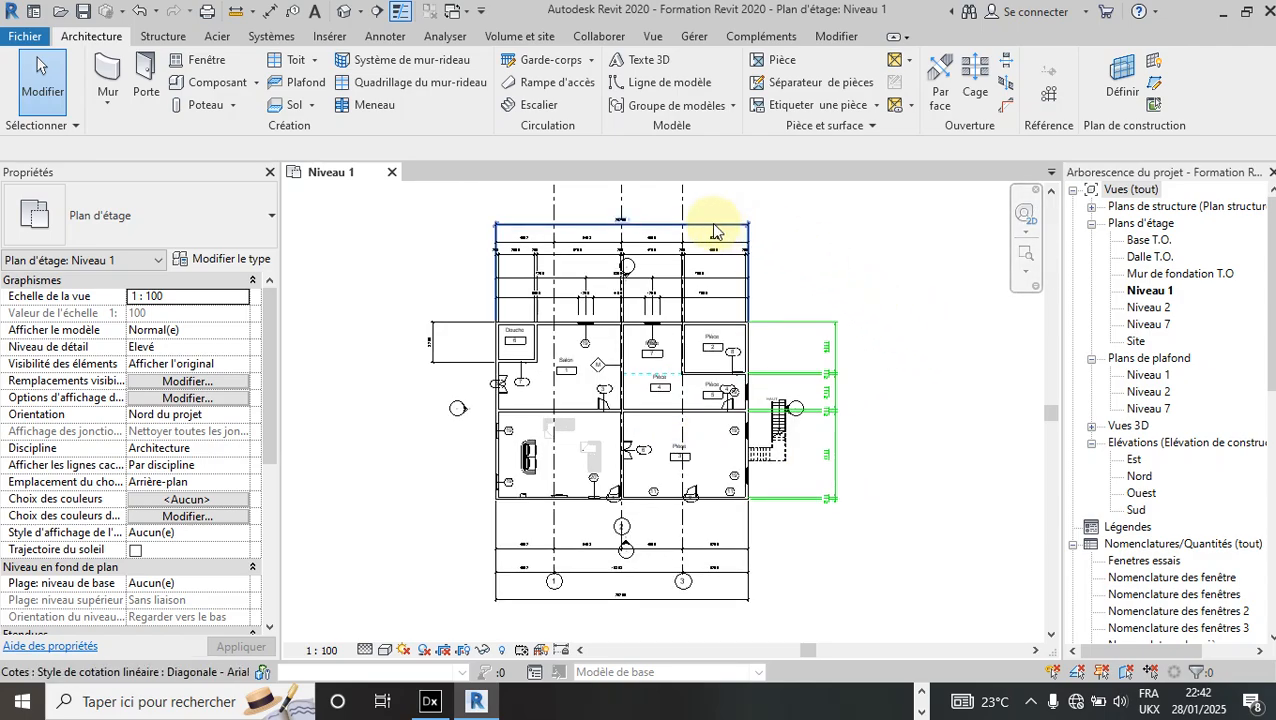
Change the overall dimension above the plan to the type Diagonale - Arial 2.5 mm 2 essaie and deselect it.
left_click(640, 227)
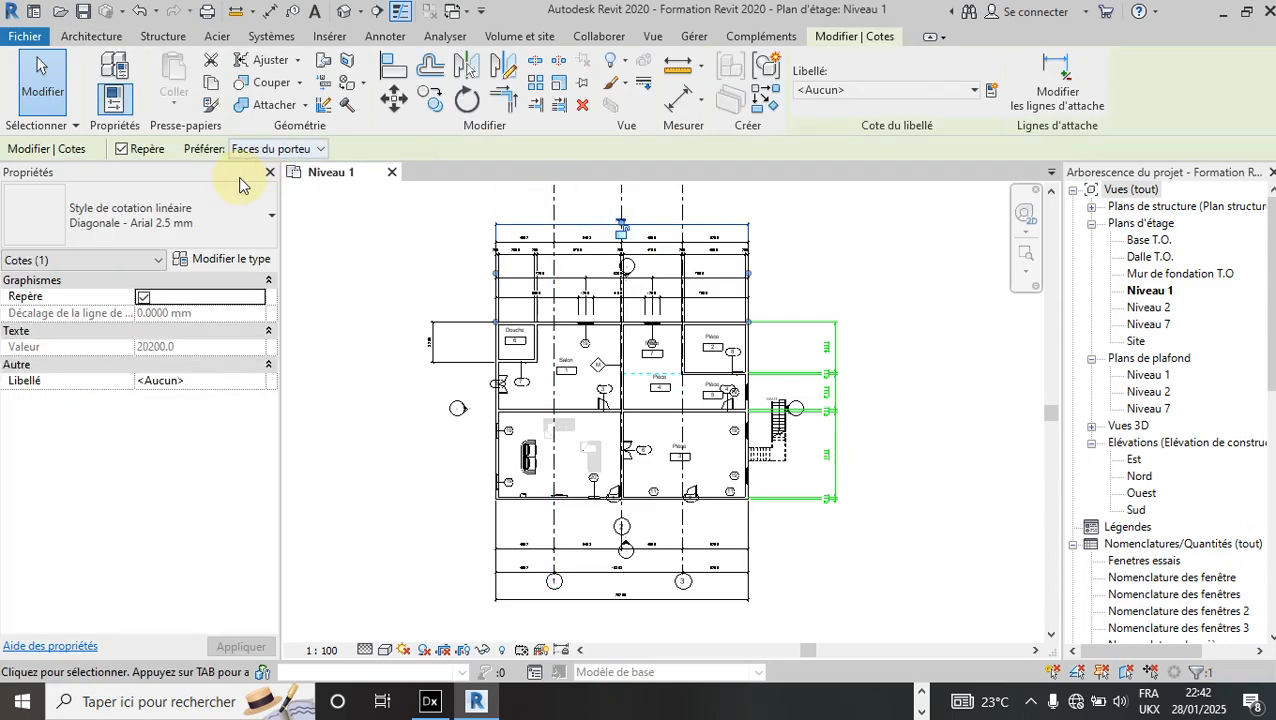
left_click(242, 266)
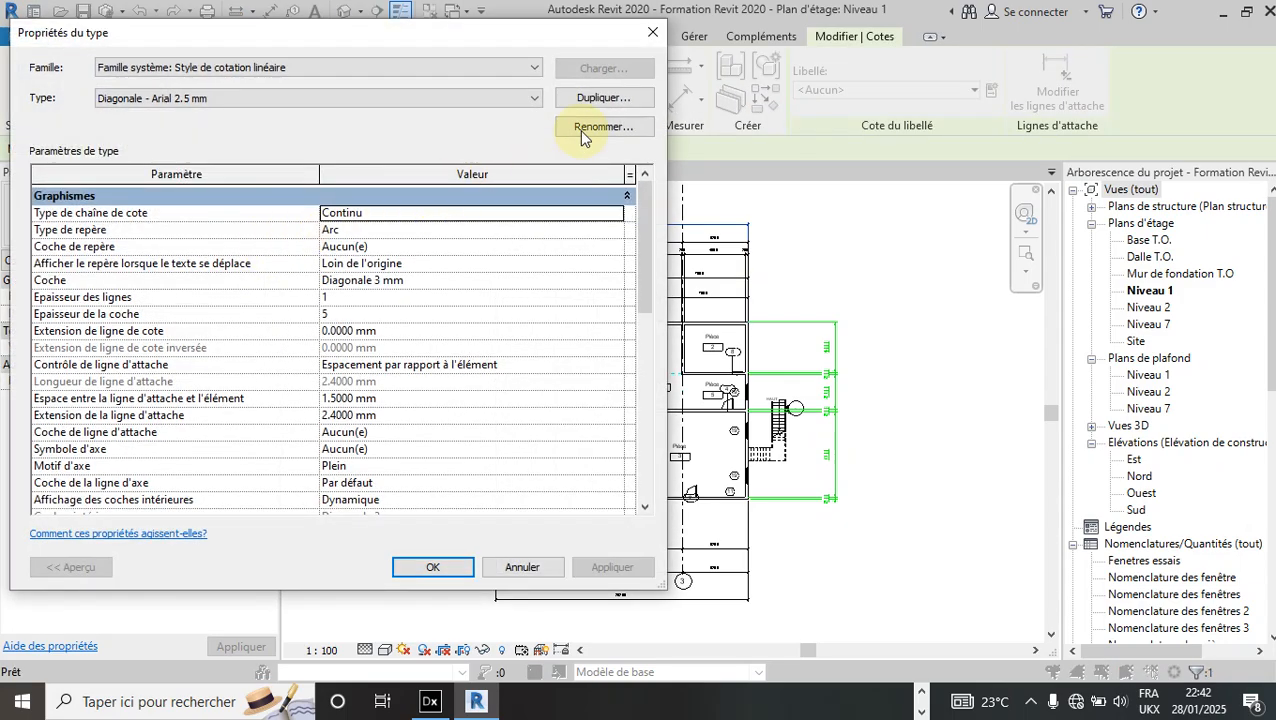
left_click(536, 100)
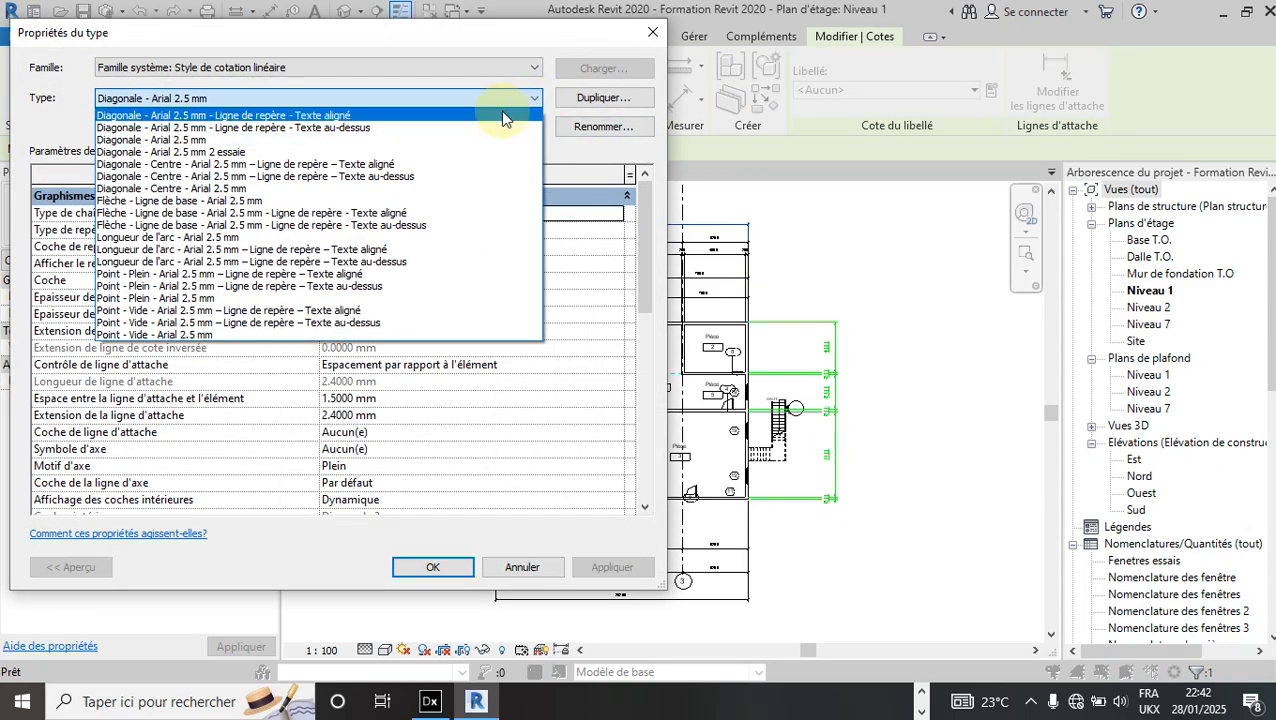
left_click(264, 151)
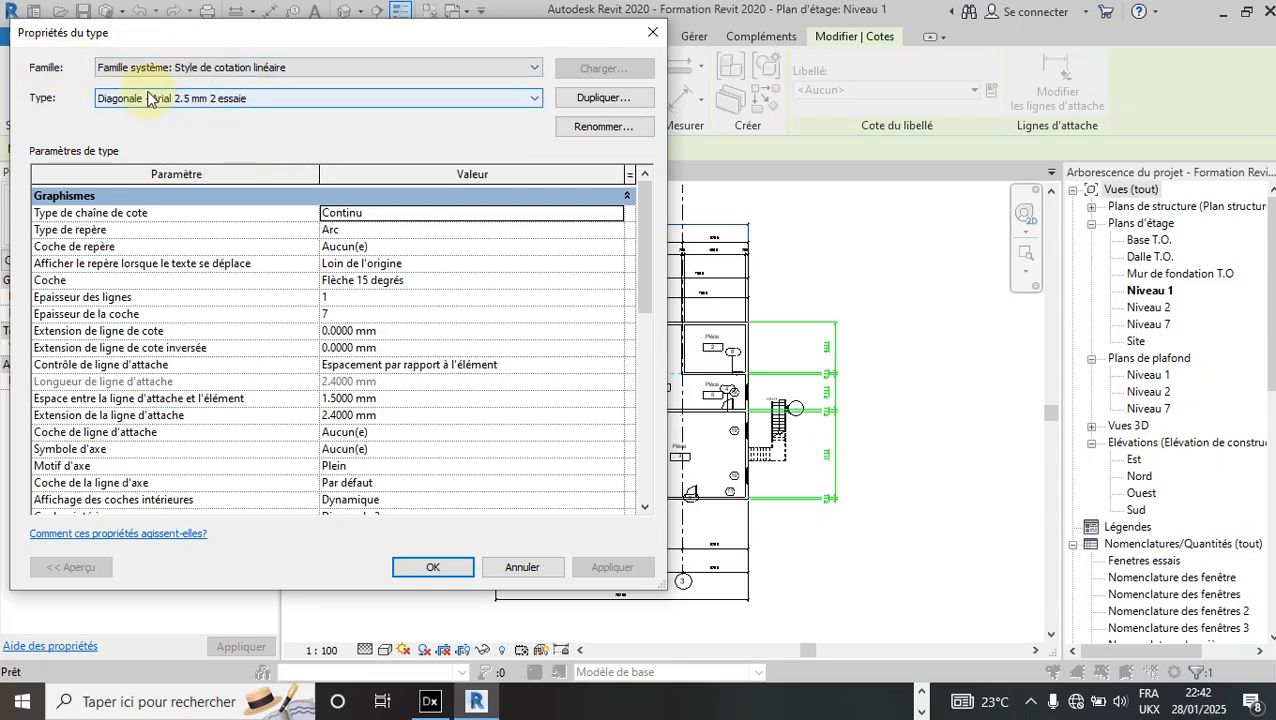
left_click(462, 569)
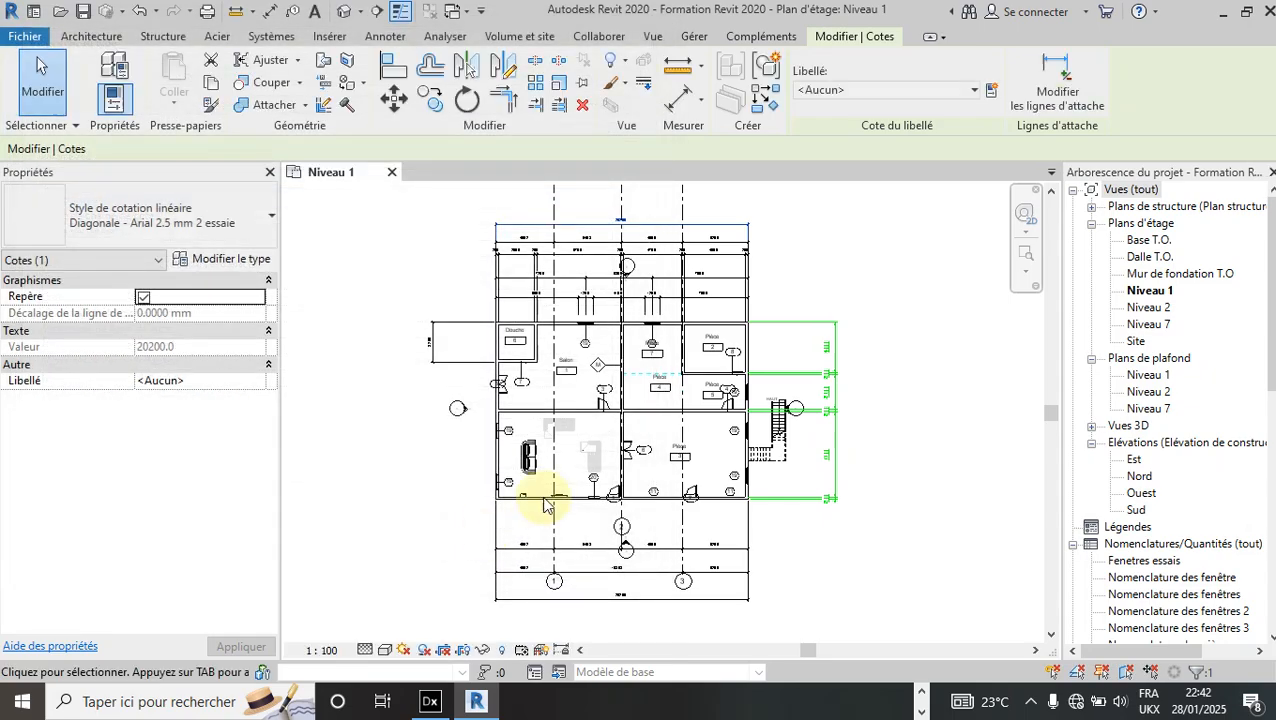
left_click(797, 240)
scroll(633, 213, "up", 2)
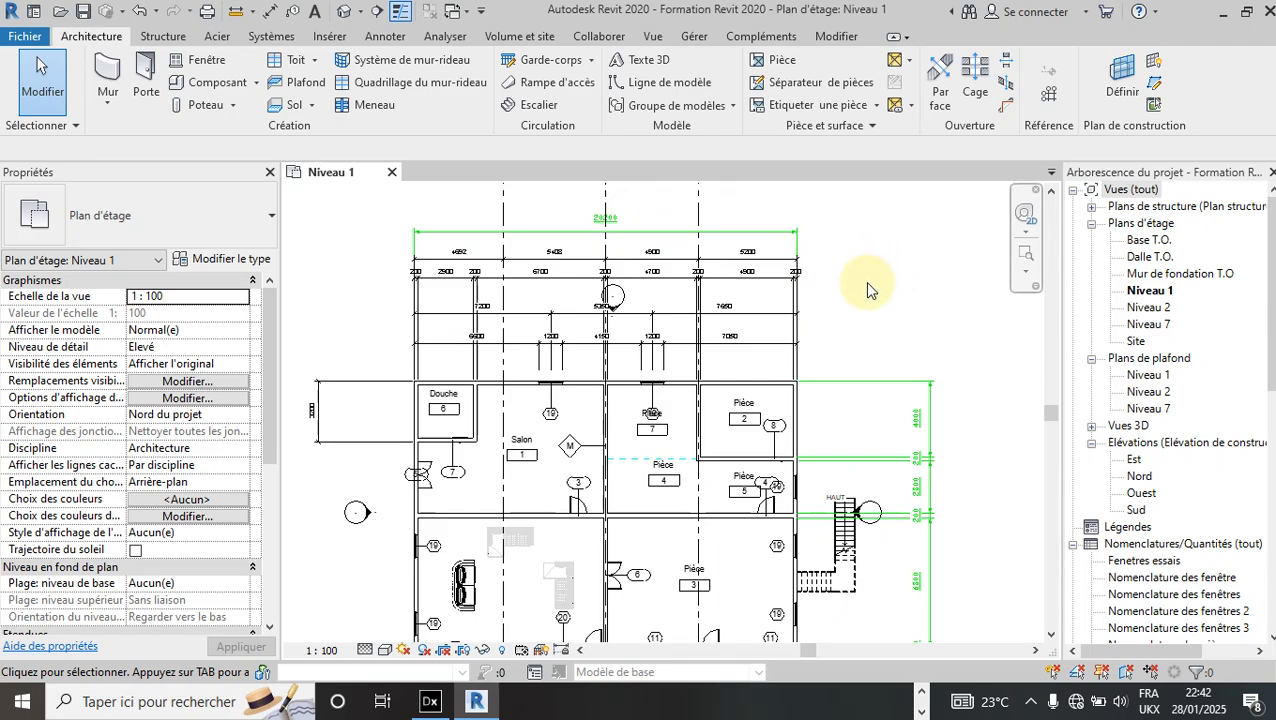
scroll(612, 262, "down", 2)
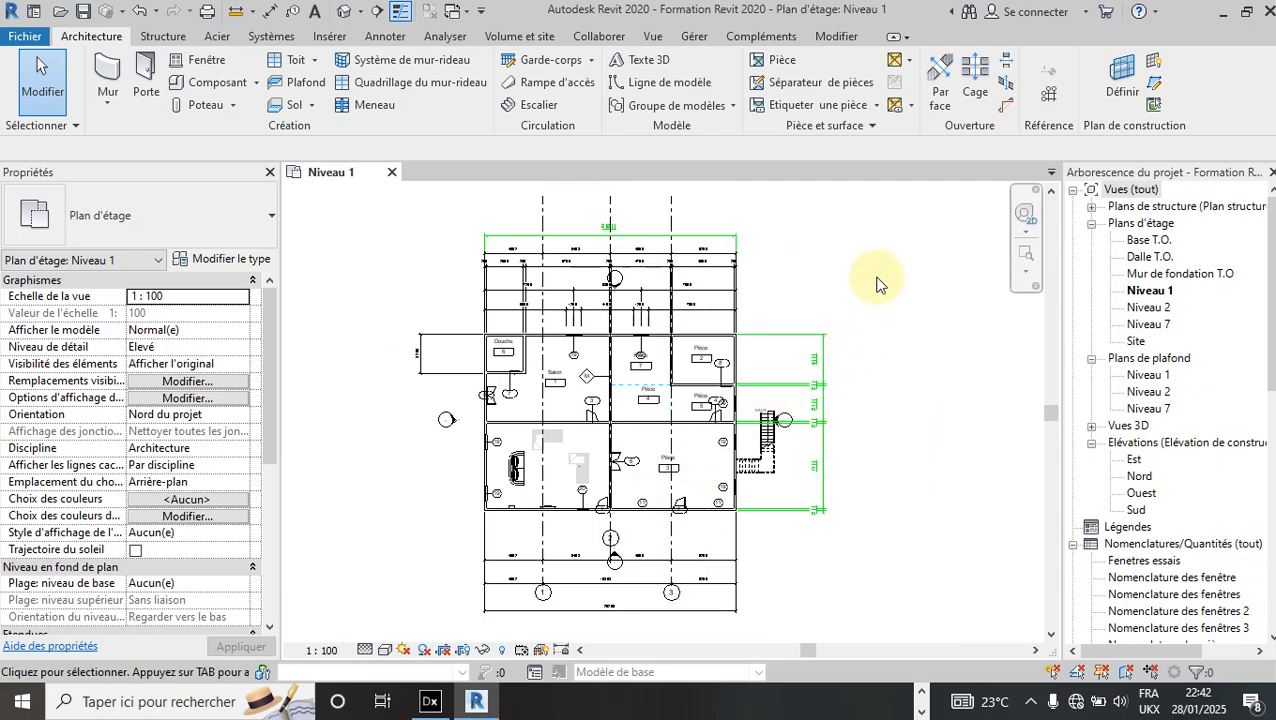
Edit the witness lines of the overall dimension above the plan, adding references at grid lines 3 and 2.
left_click(727, 241)
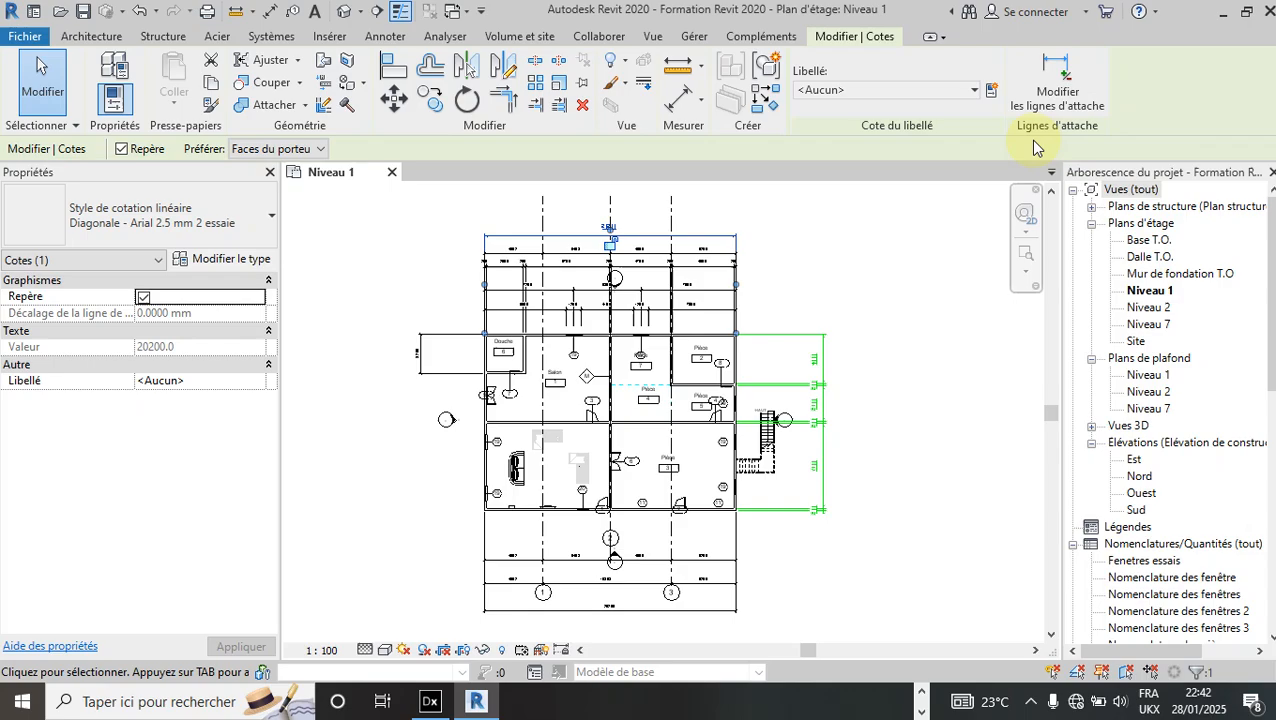
left_click(1069, 101)
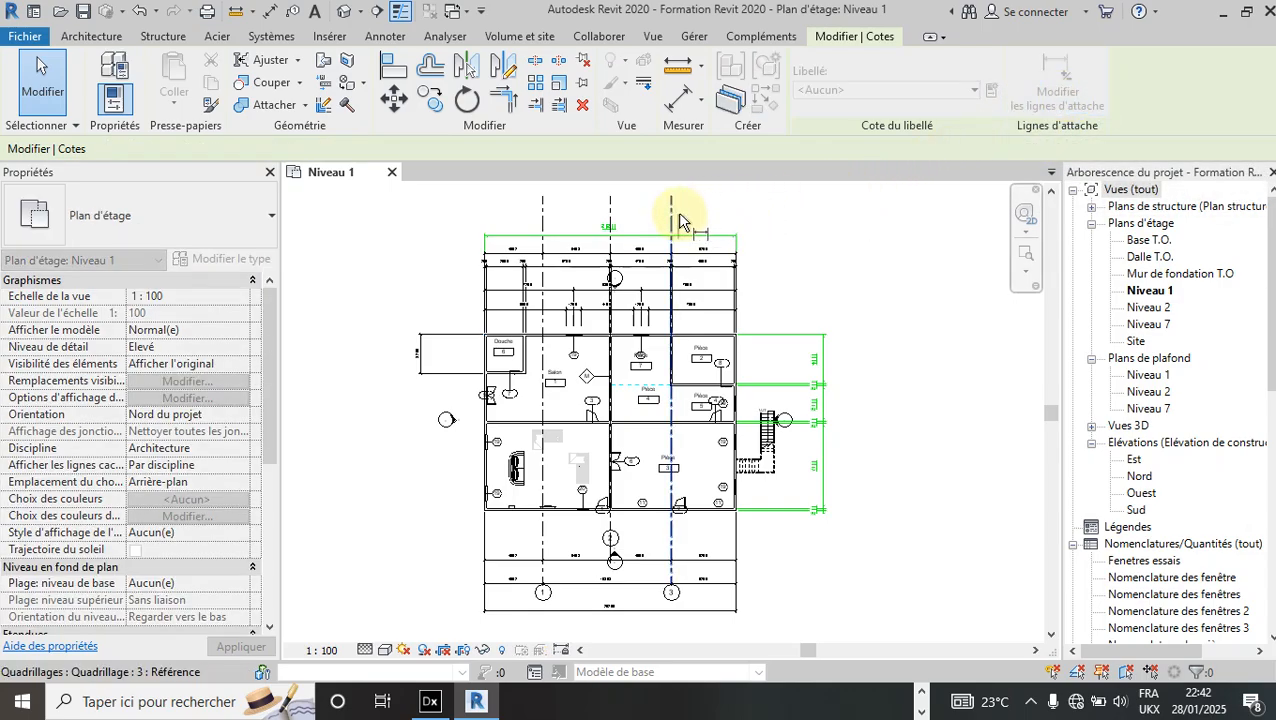
scroll(676, 215, "up", 1)
scroll(687, 208, "down", 1)
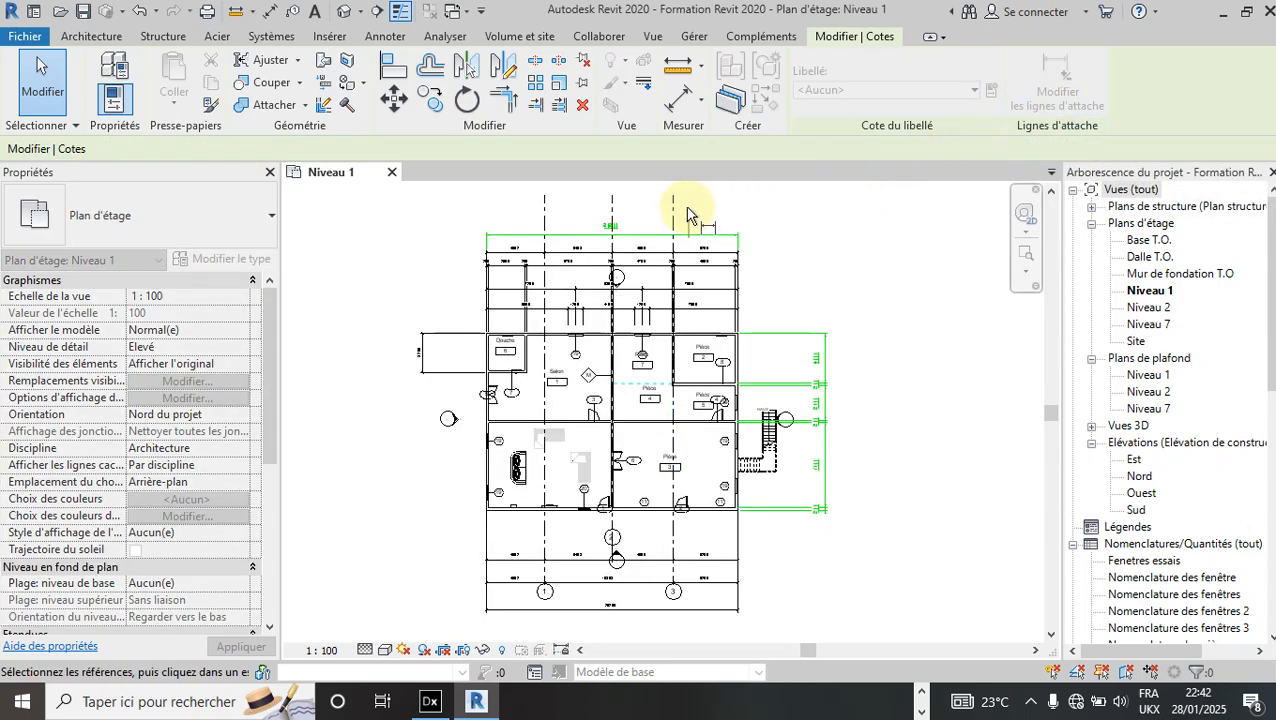
left_click(675, 211)
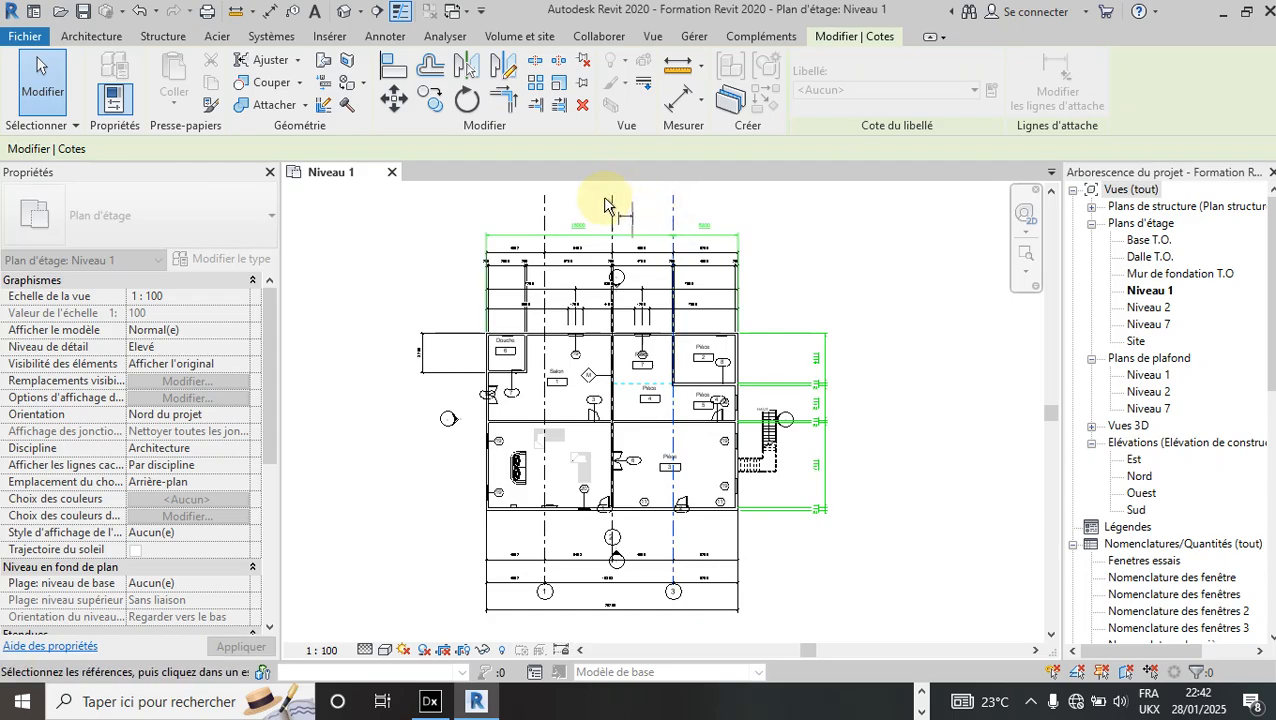
left_click(613, 212)
left_click(830, 225)
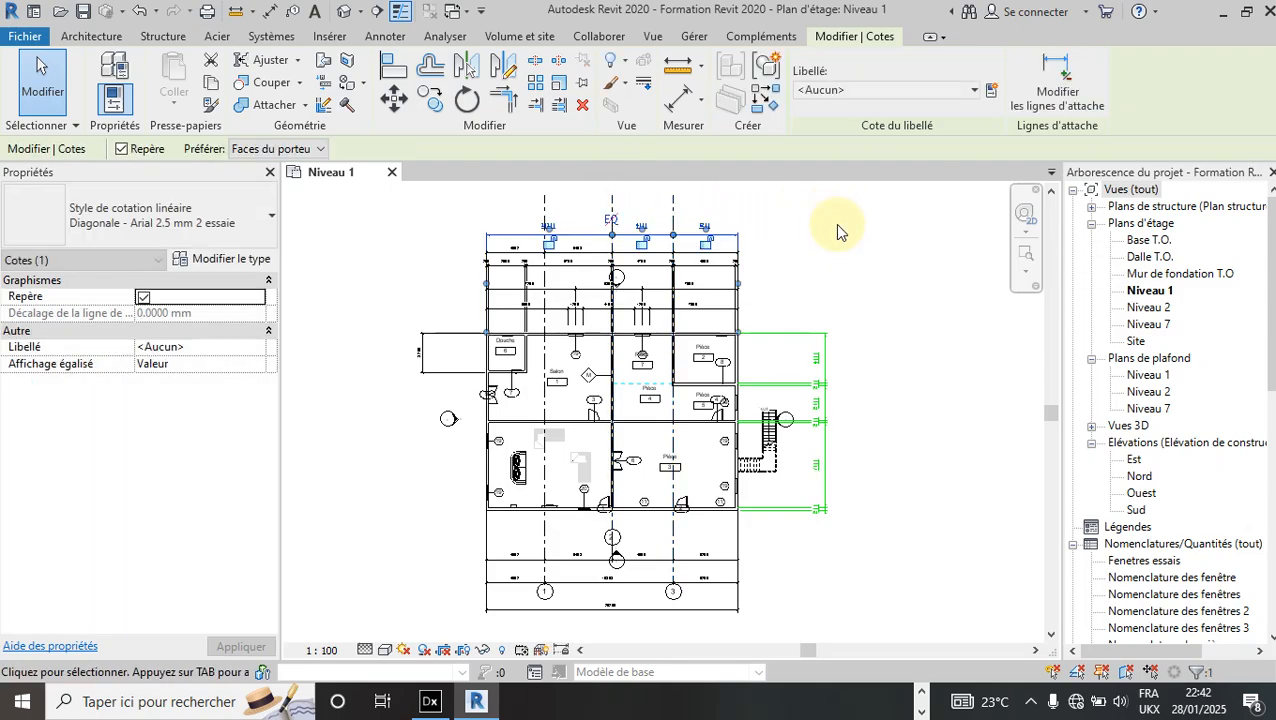
left_click(875, 246)
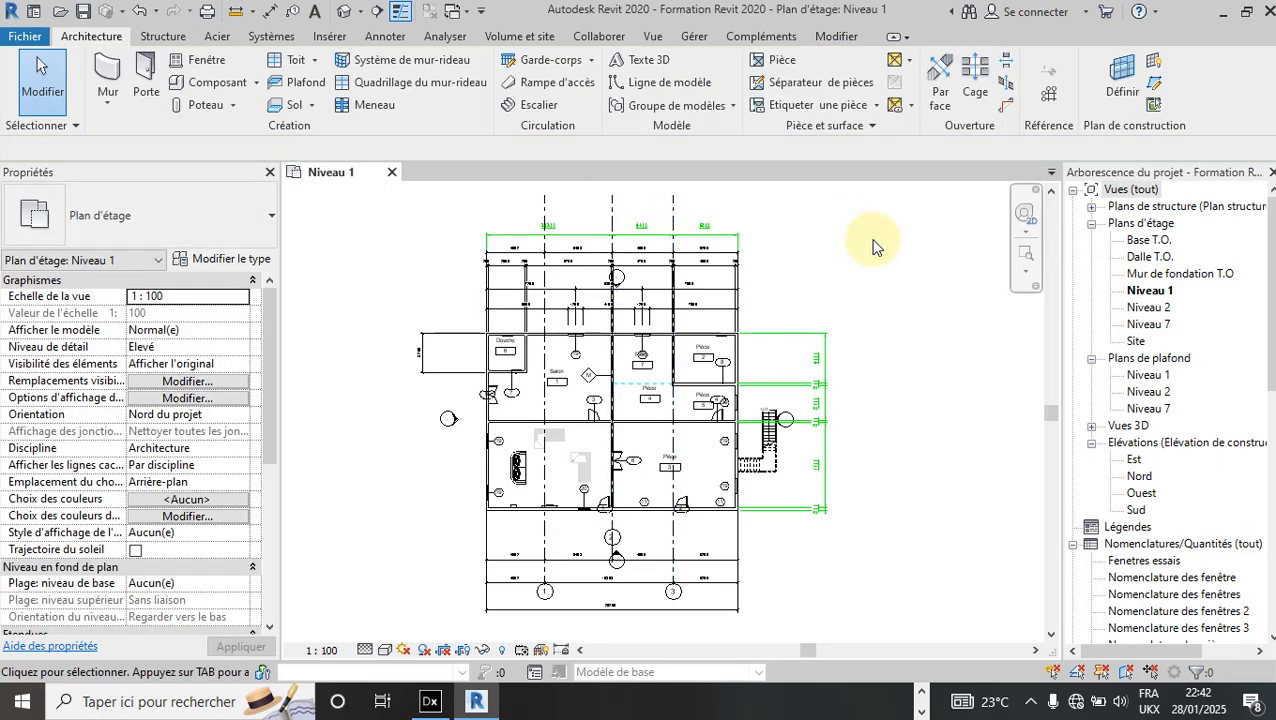
Review the graphics, text and unit parameters in the type properties of the split dimension above the plan.
left_click(721, 236)
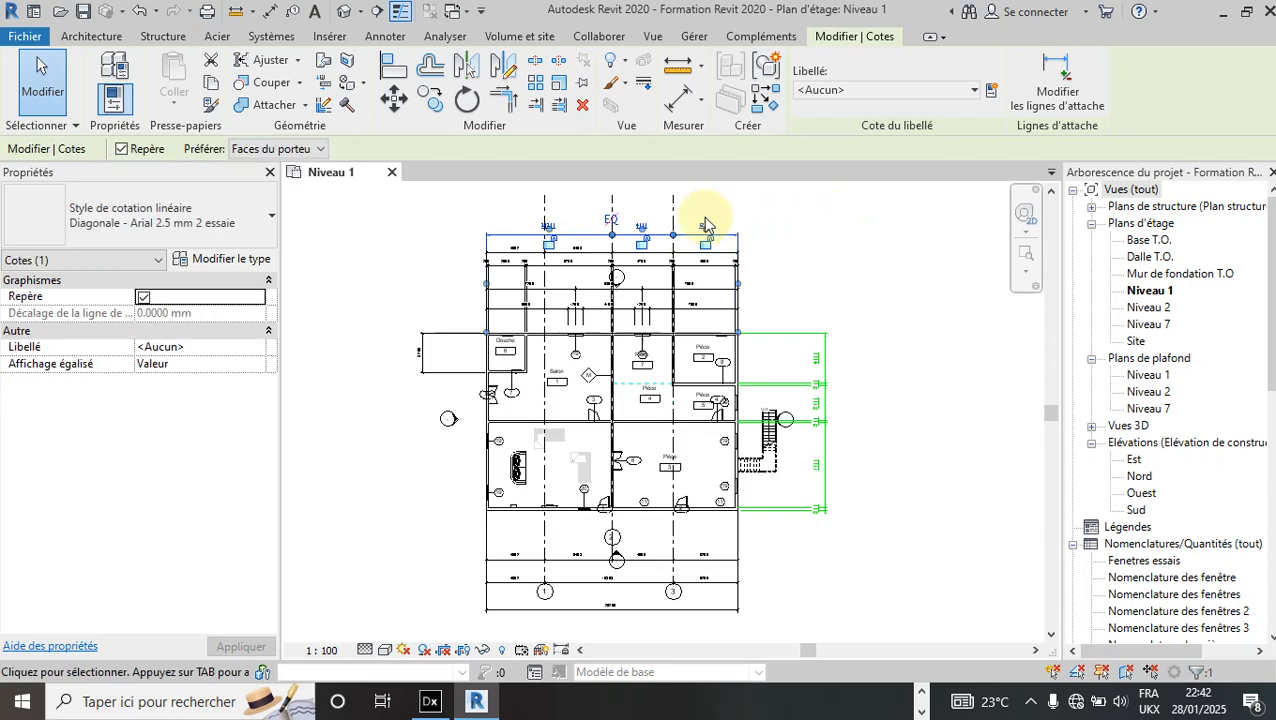
scroll(690, 223, "up", 2)
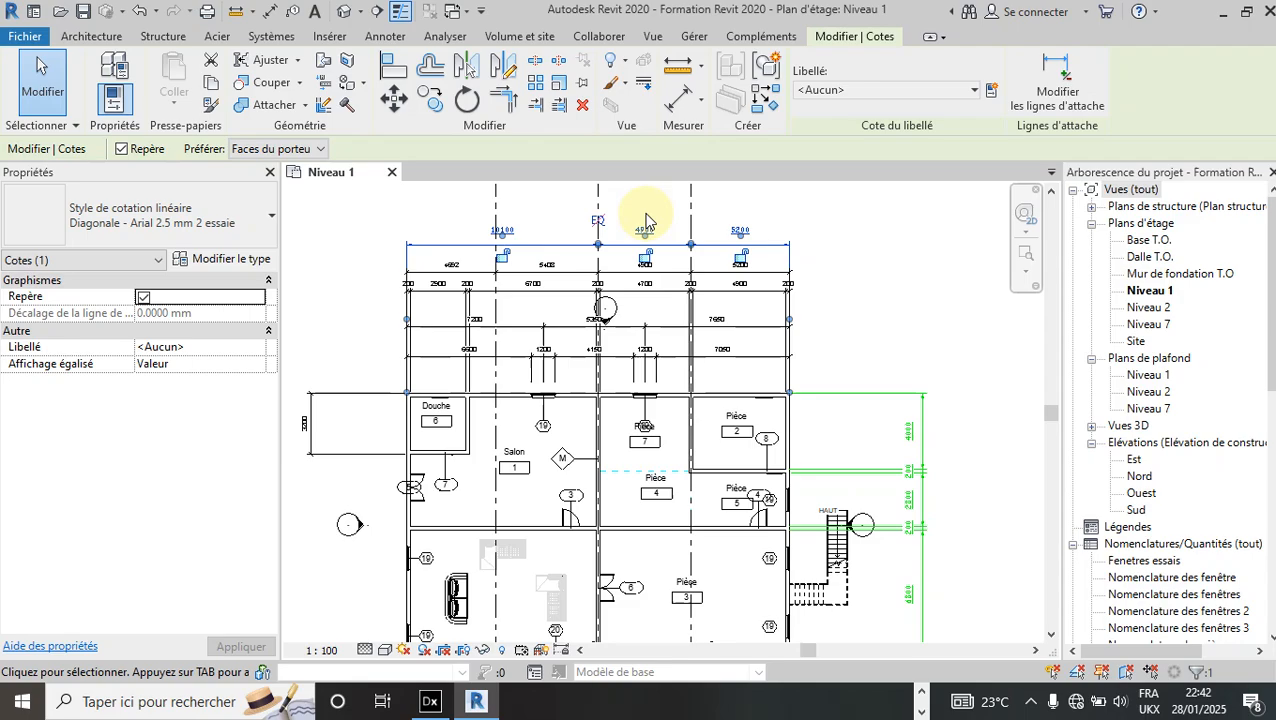
scroll(775, 285, "down", 2)
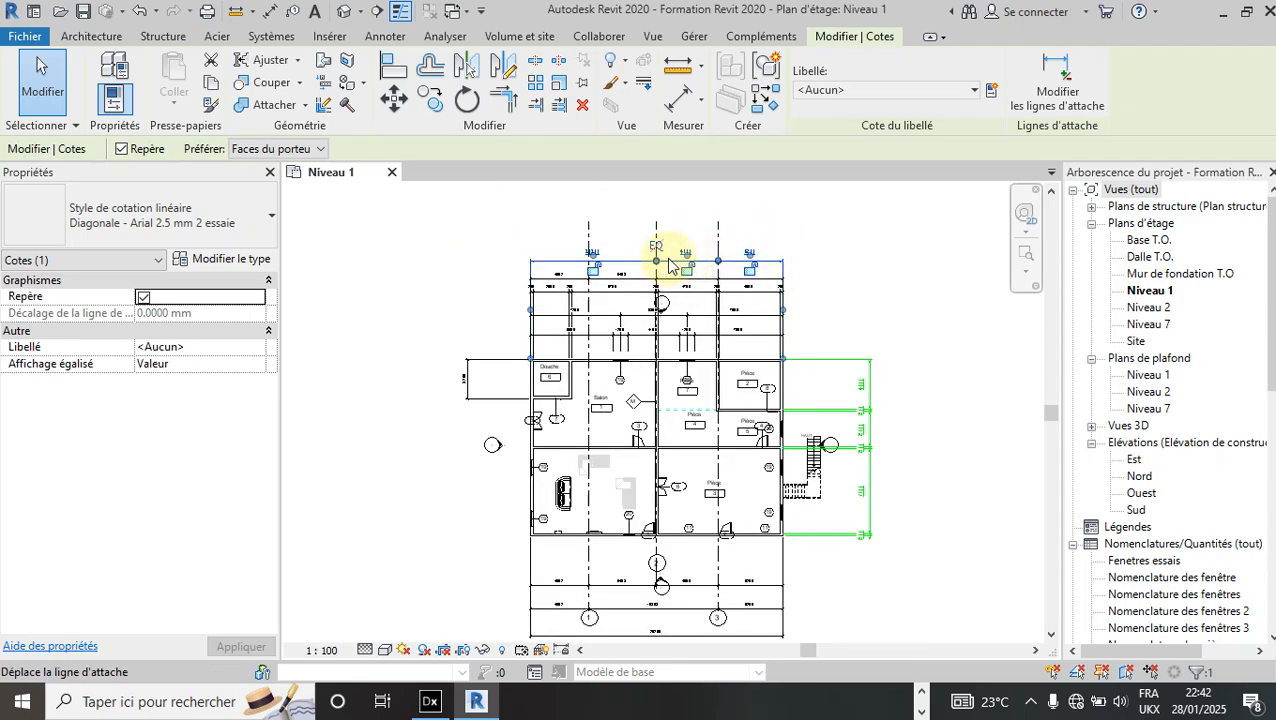
left_click(250, 262)
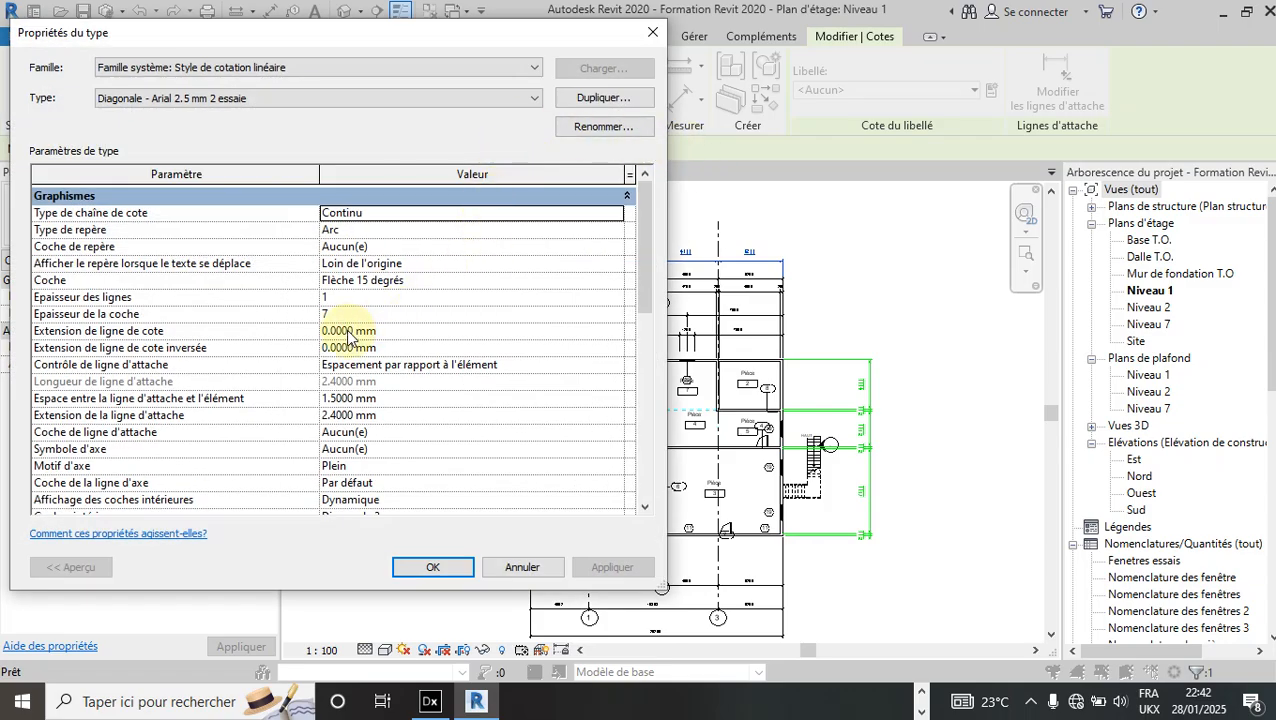
scroll(148, 262, "down", 5)
scroll(148, 262, "down", 4)
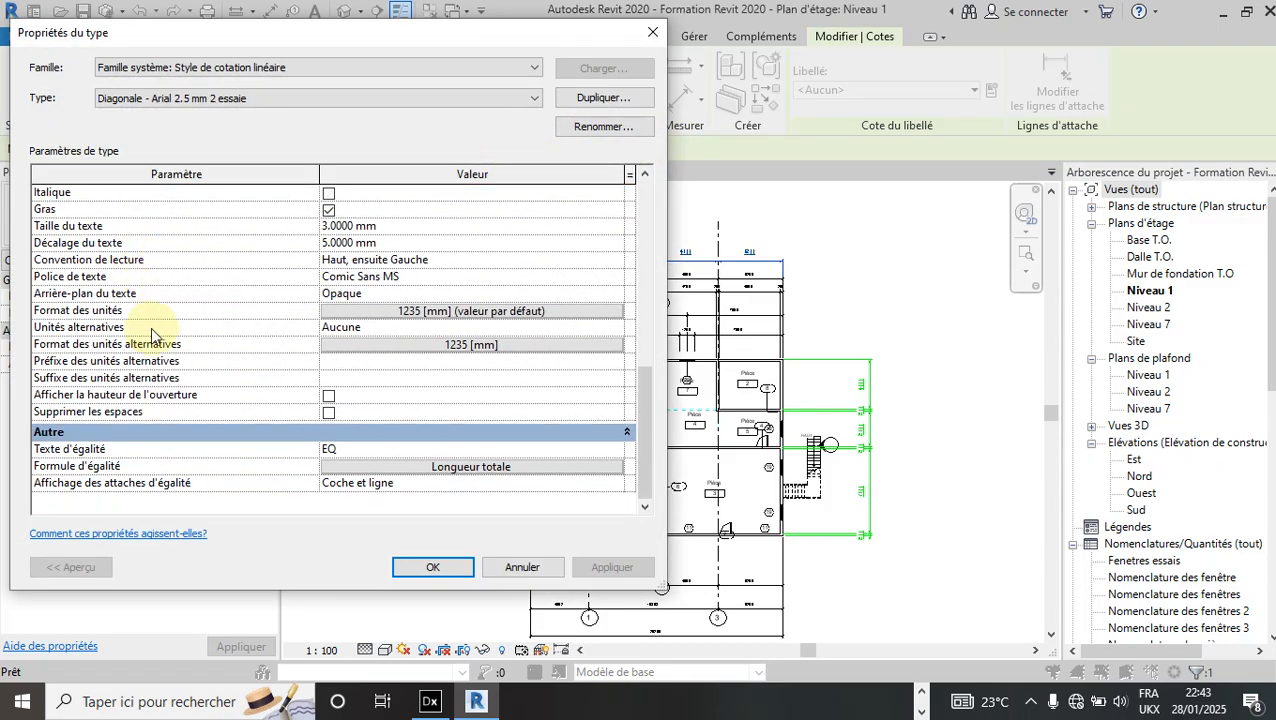
scroll(244, 431, "up", 3)
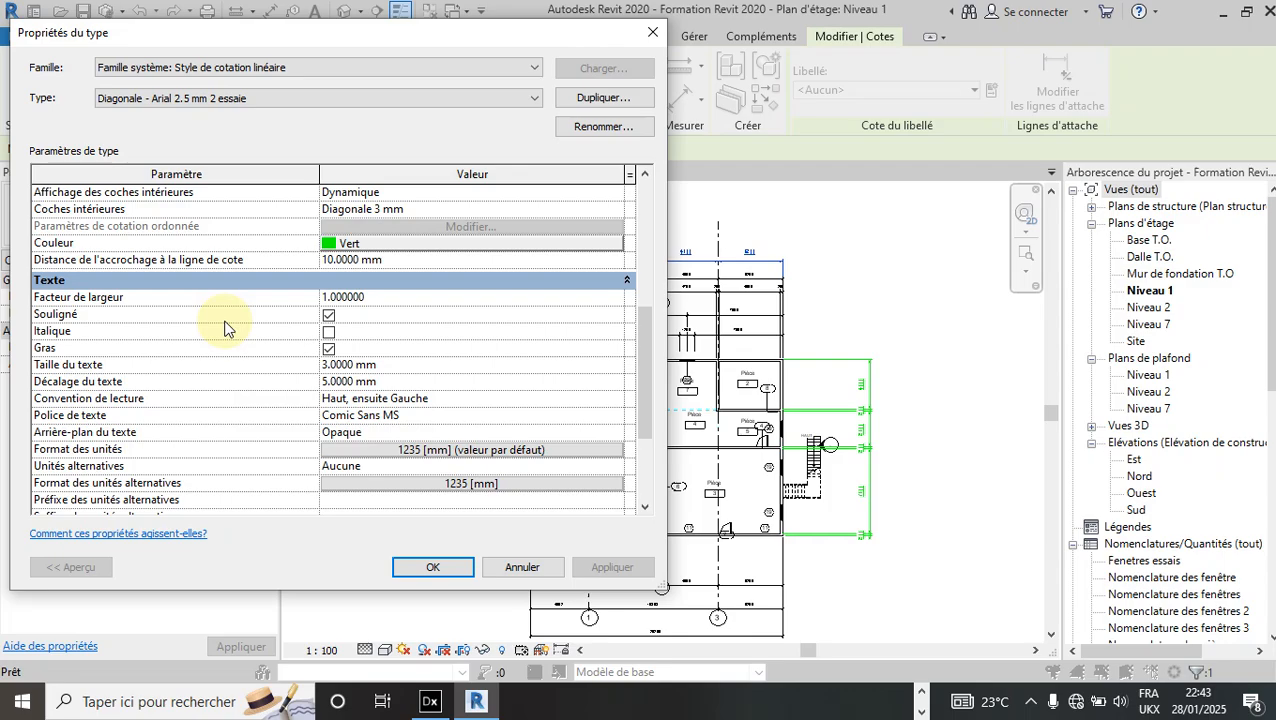
scroll(215, 305, "down", 2)
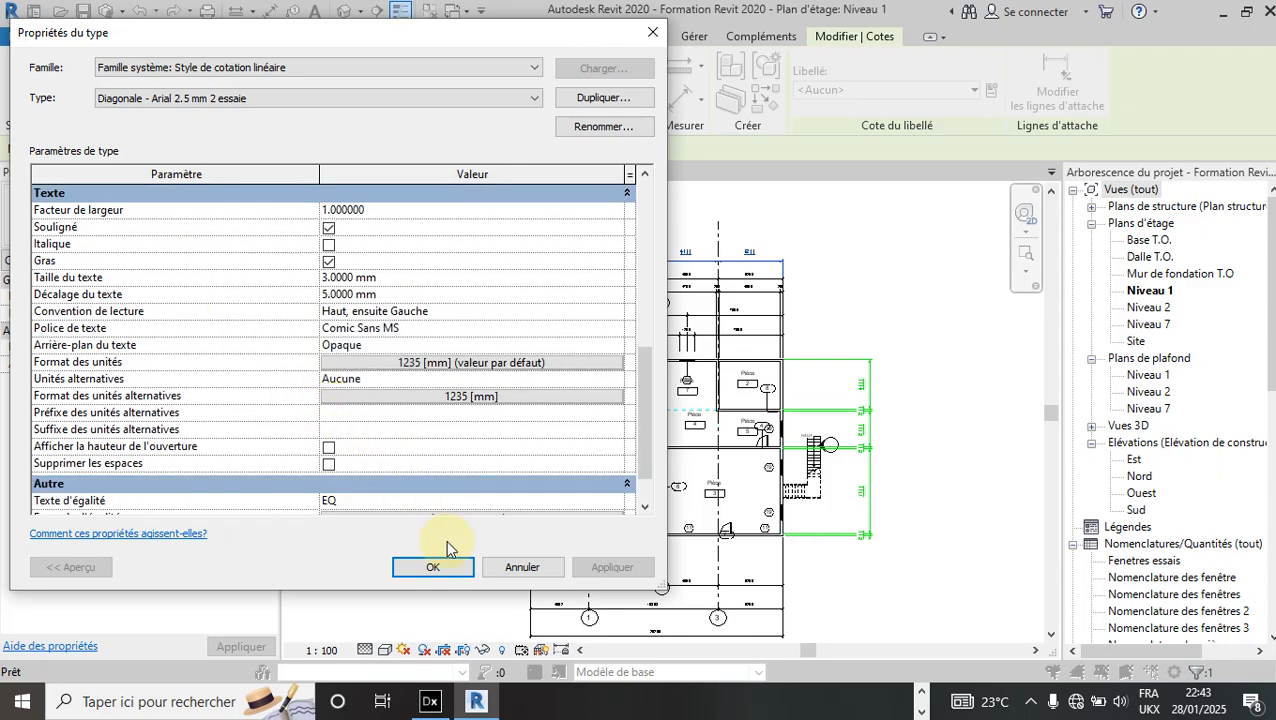
left_click(444, 563)
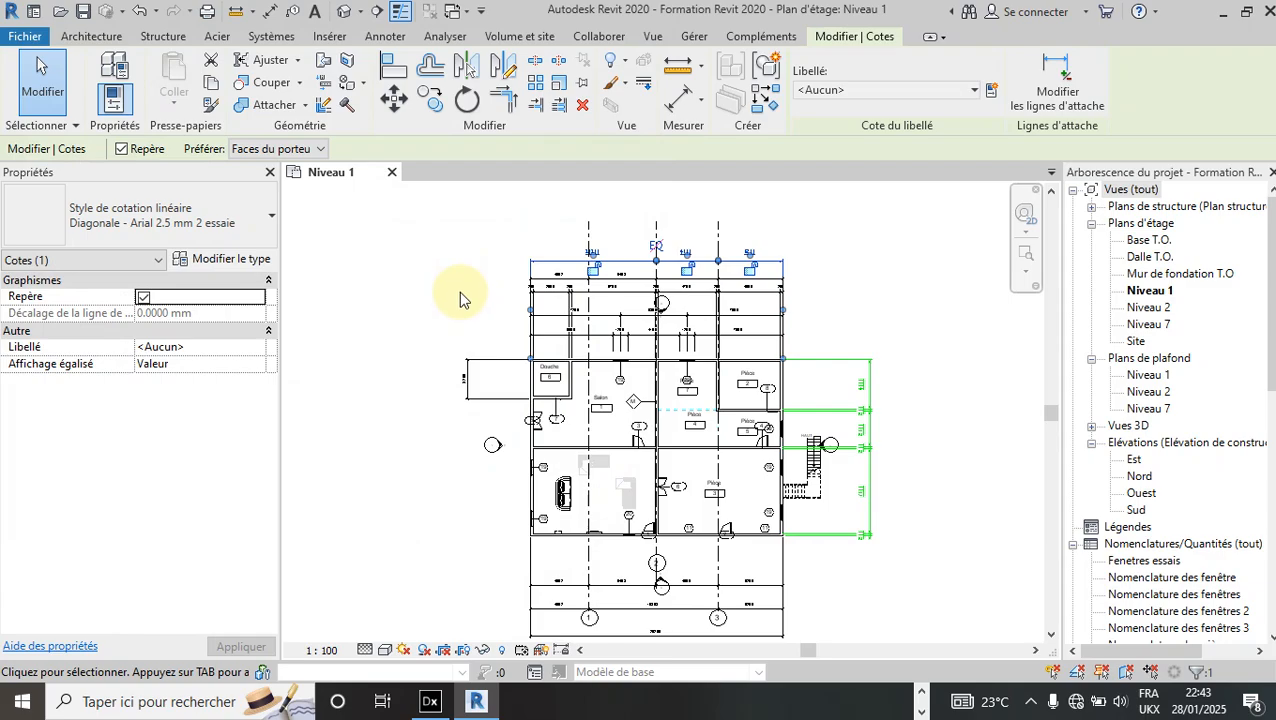
left_click(416, 276)
scroll(368, 256, "down", 2)
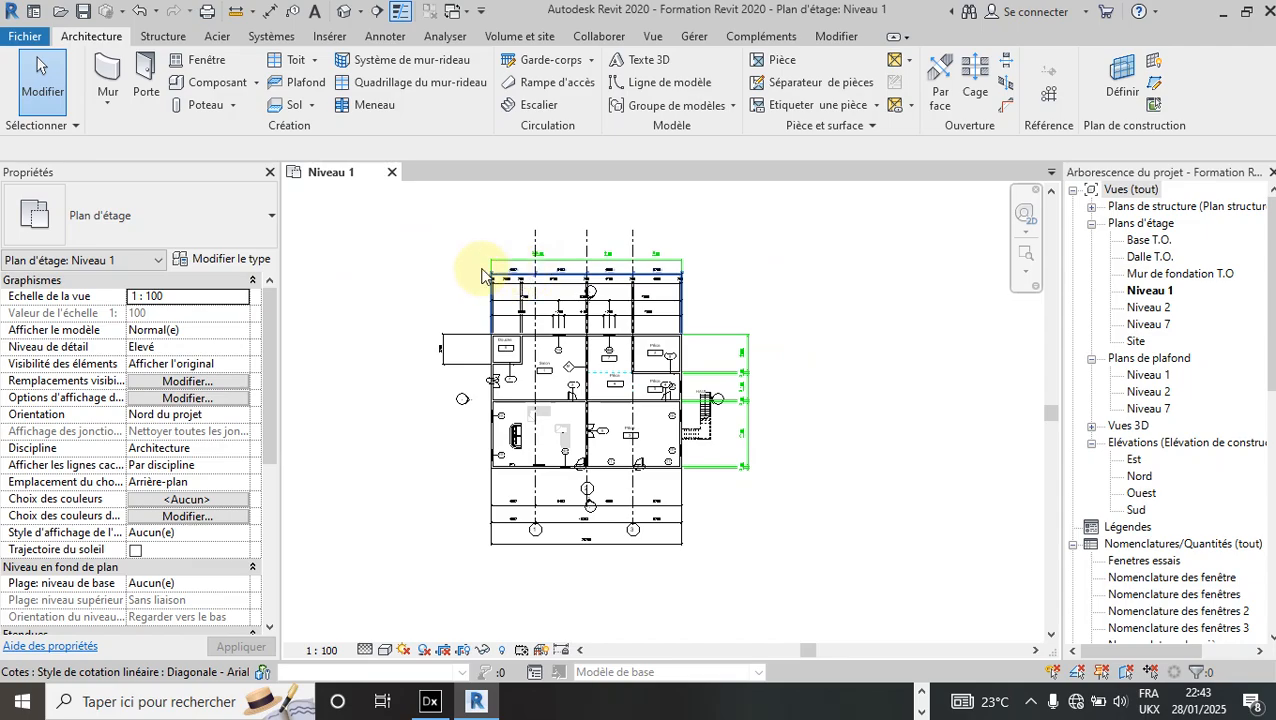
scroll(401, 258, "down", 1)
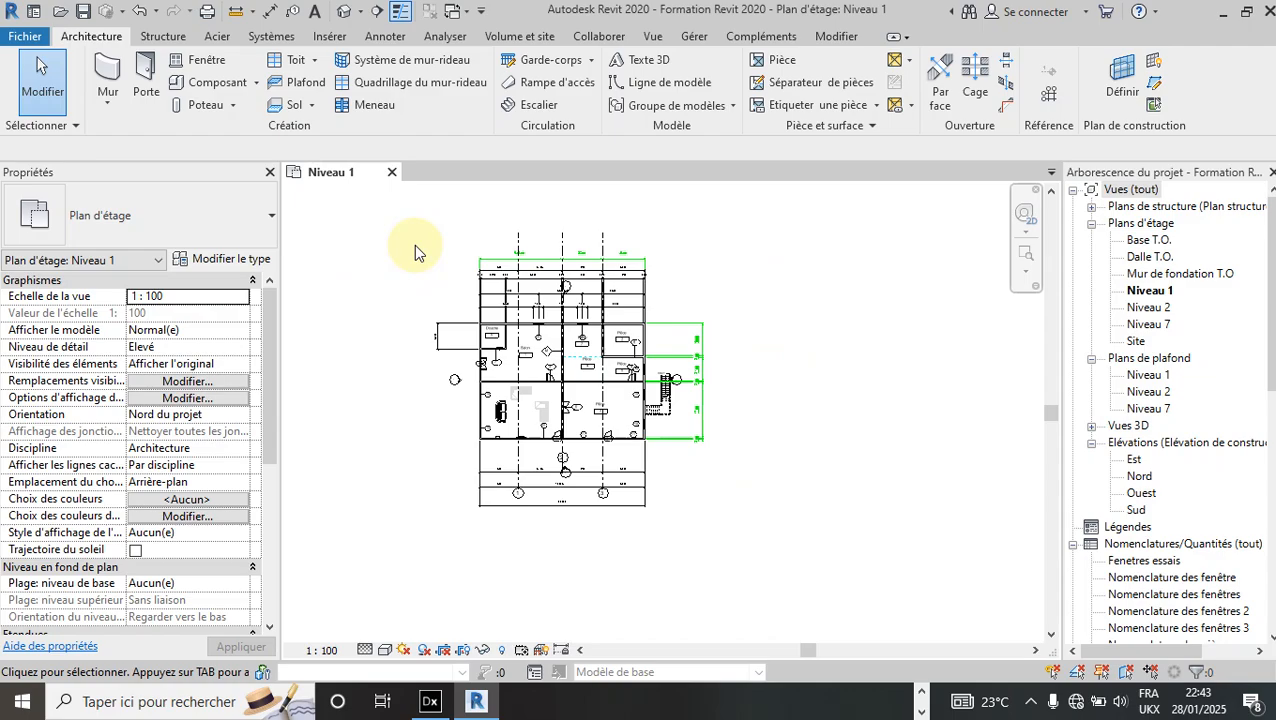
scroll(407, 256, "up", 2)
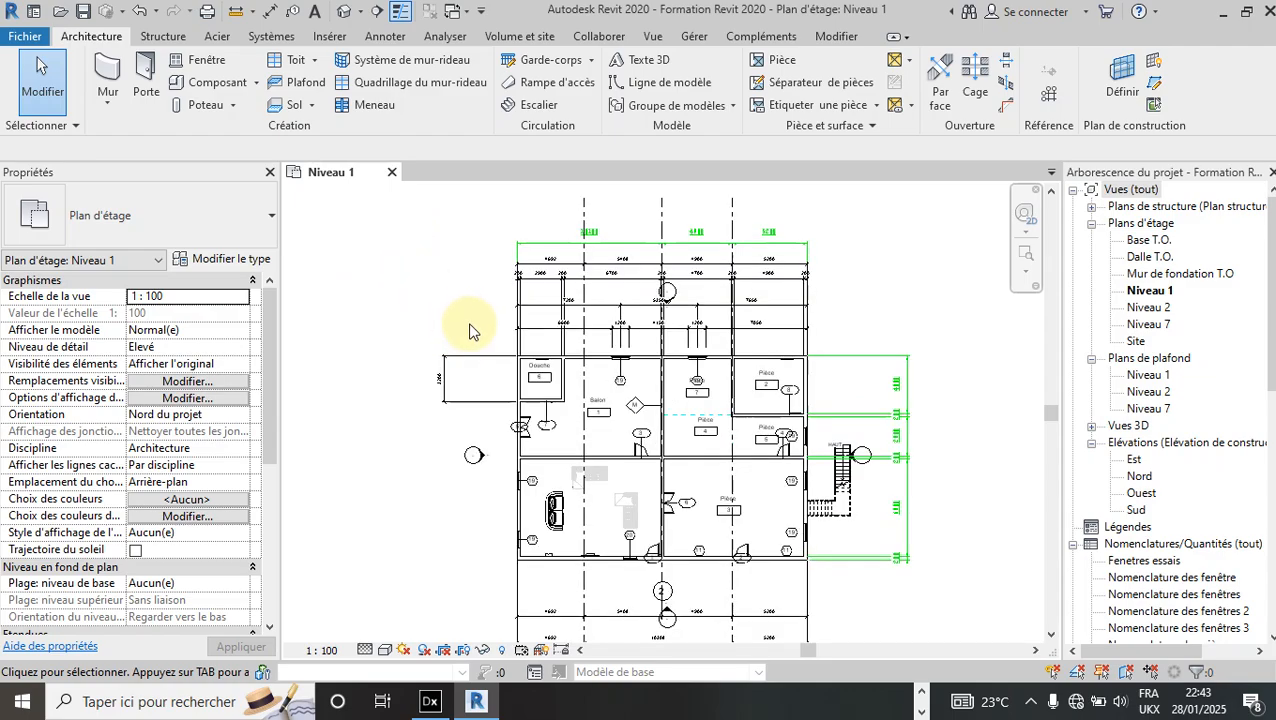